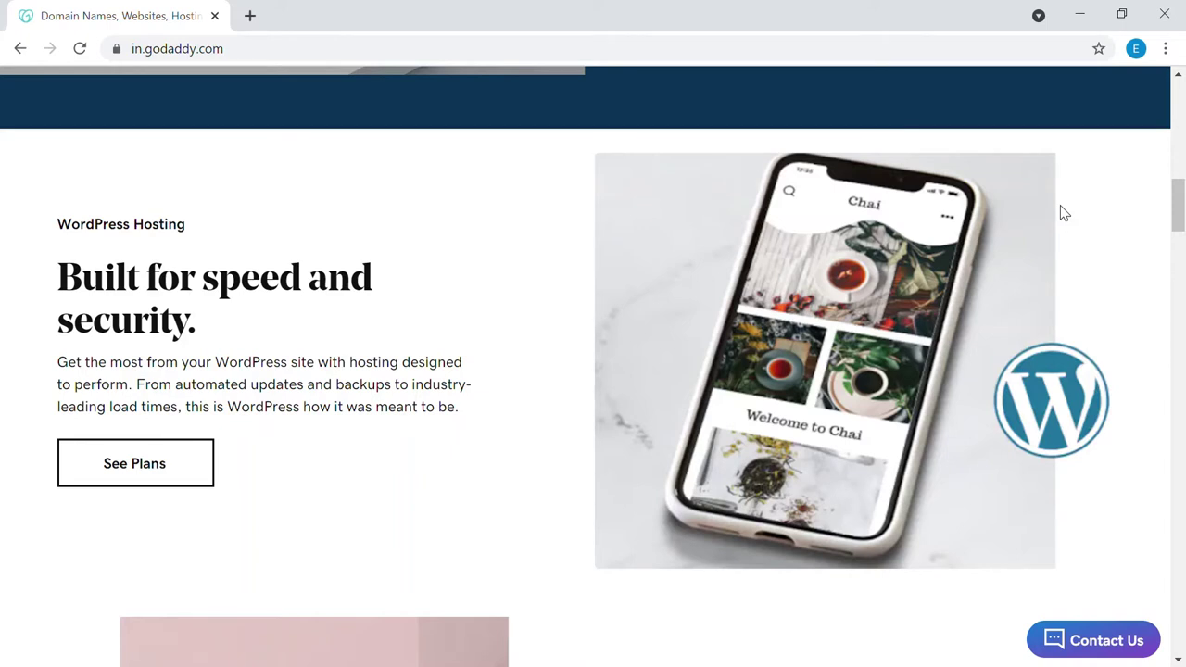
- Open the Domain Name Search page from the site's domain offerings
scroll(782, 417, up, 2)
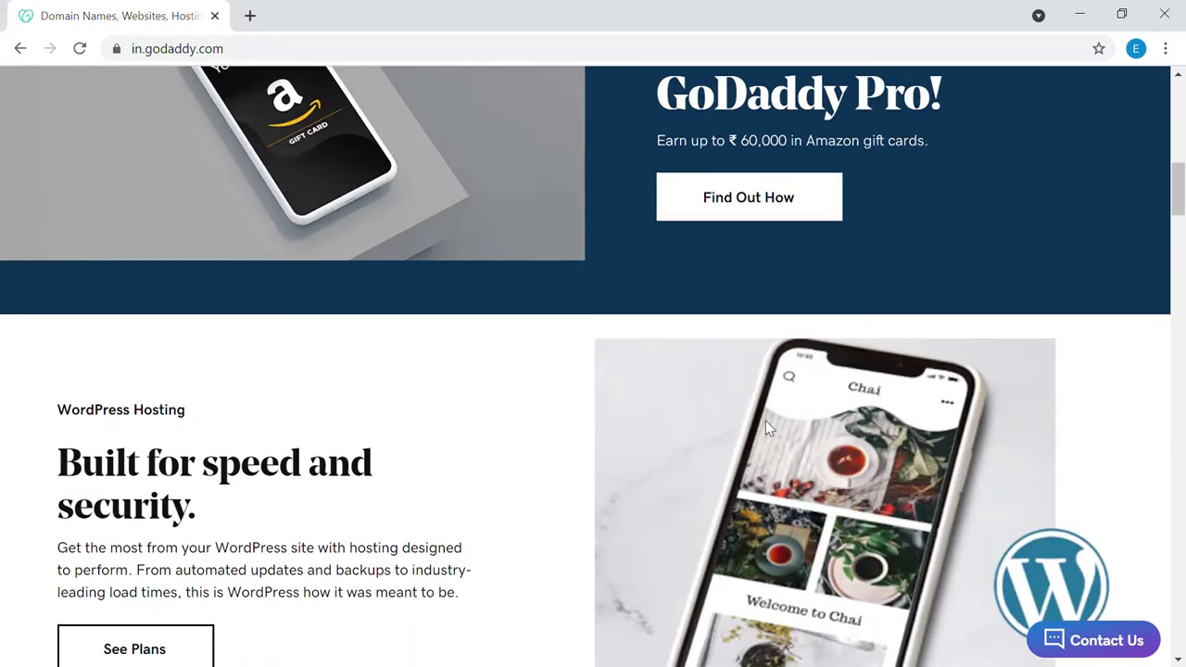
scroll(766, 423, up, 9)
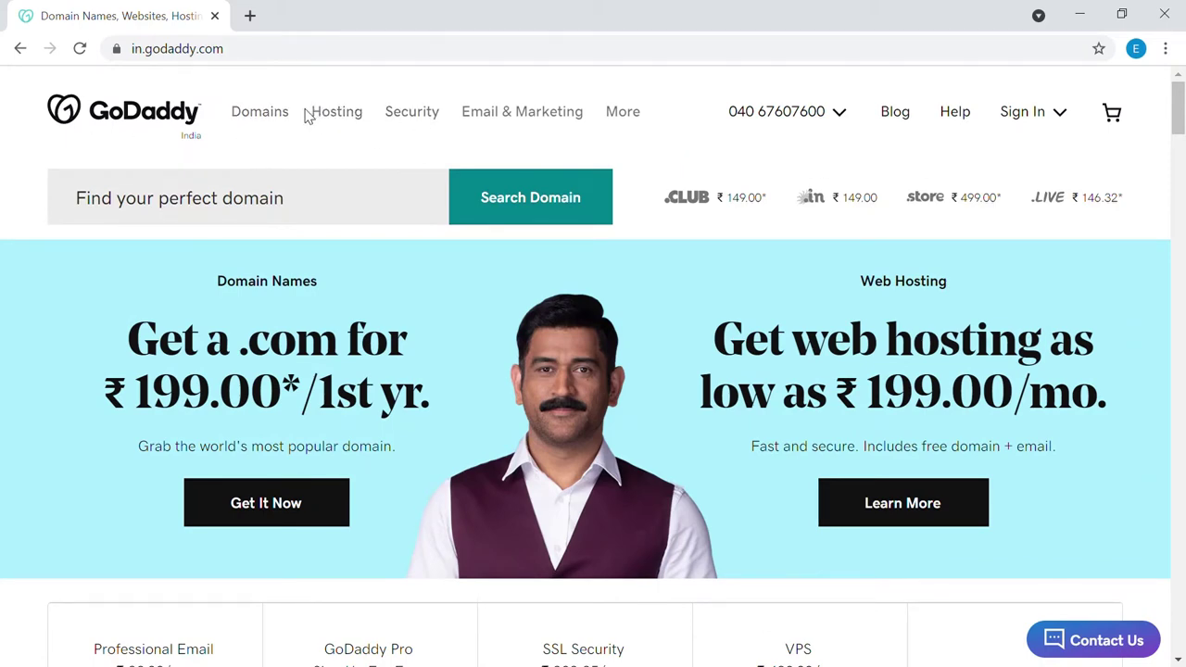
click(285, 132)
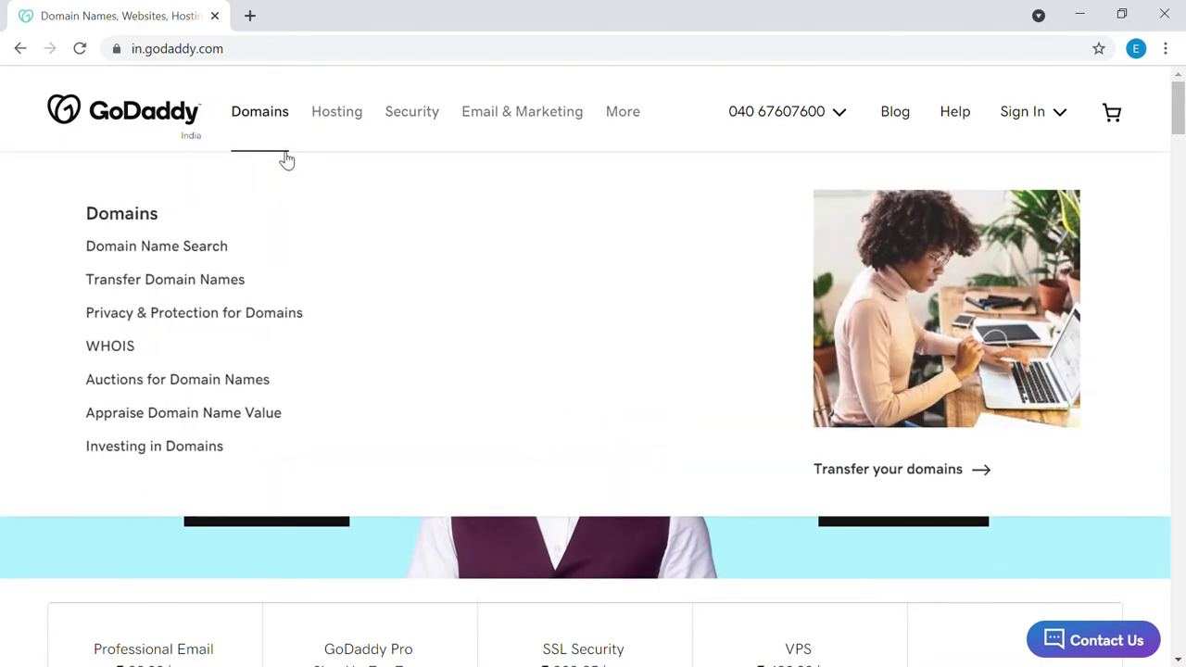
click(174, 255)
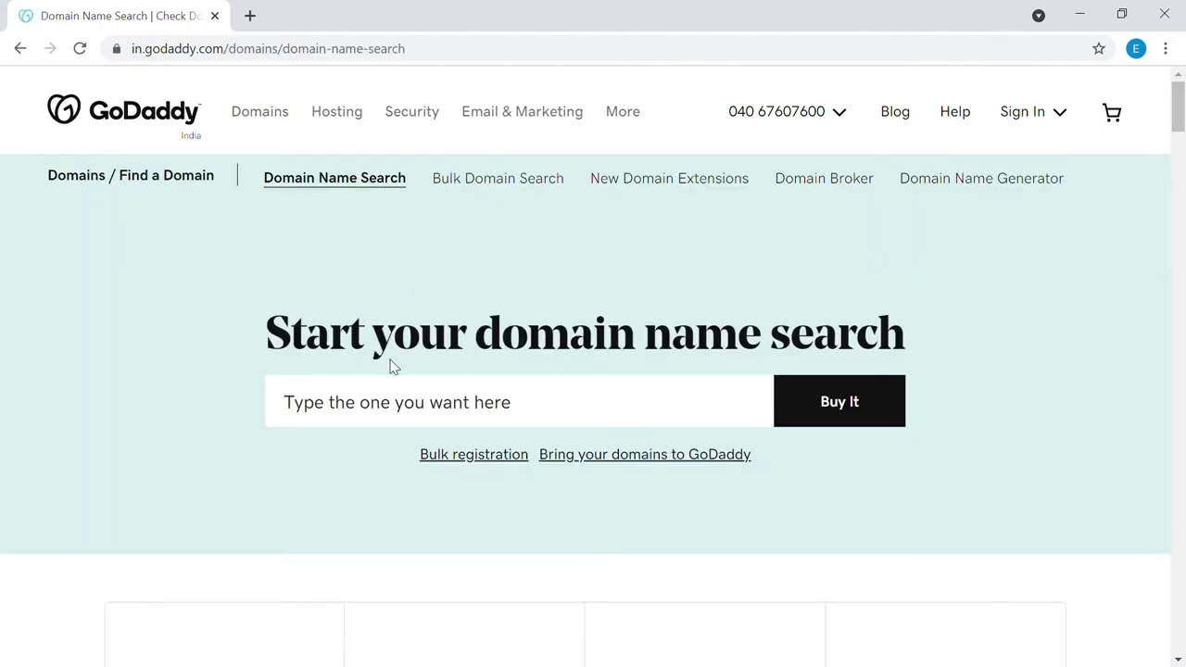
- Search for the domain name peachcloud
click(399, 409)
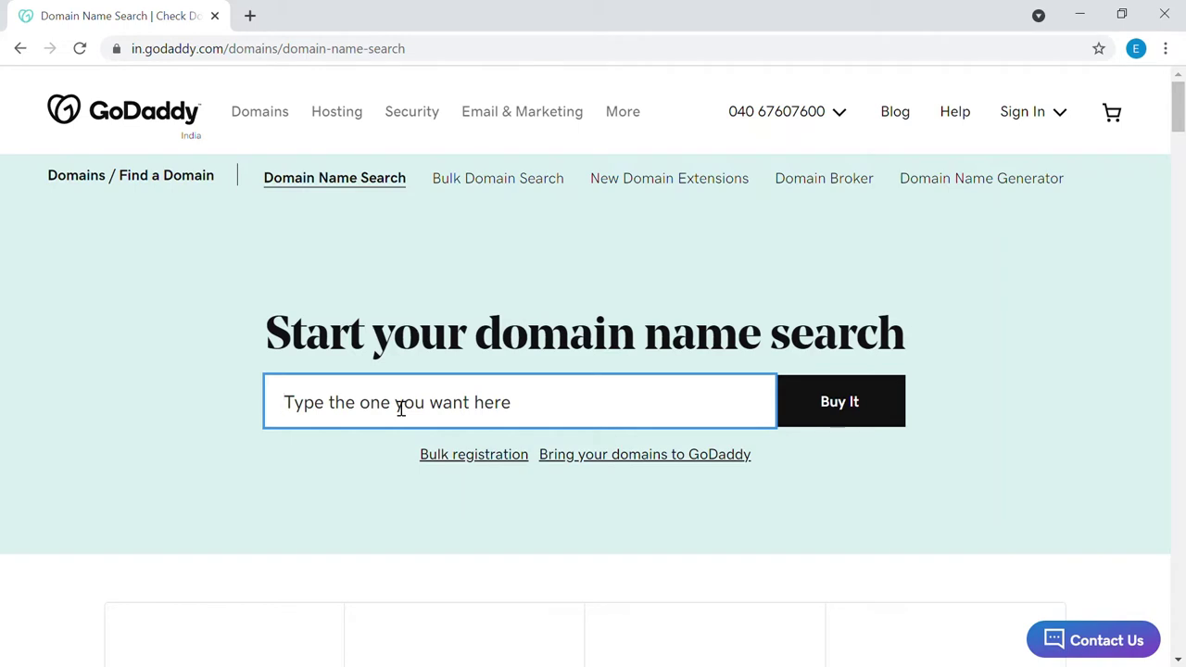
text(peaach)
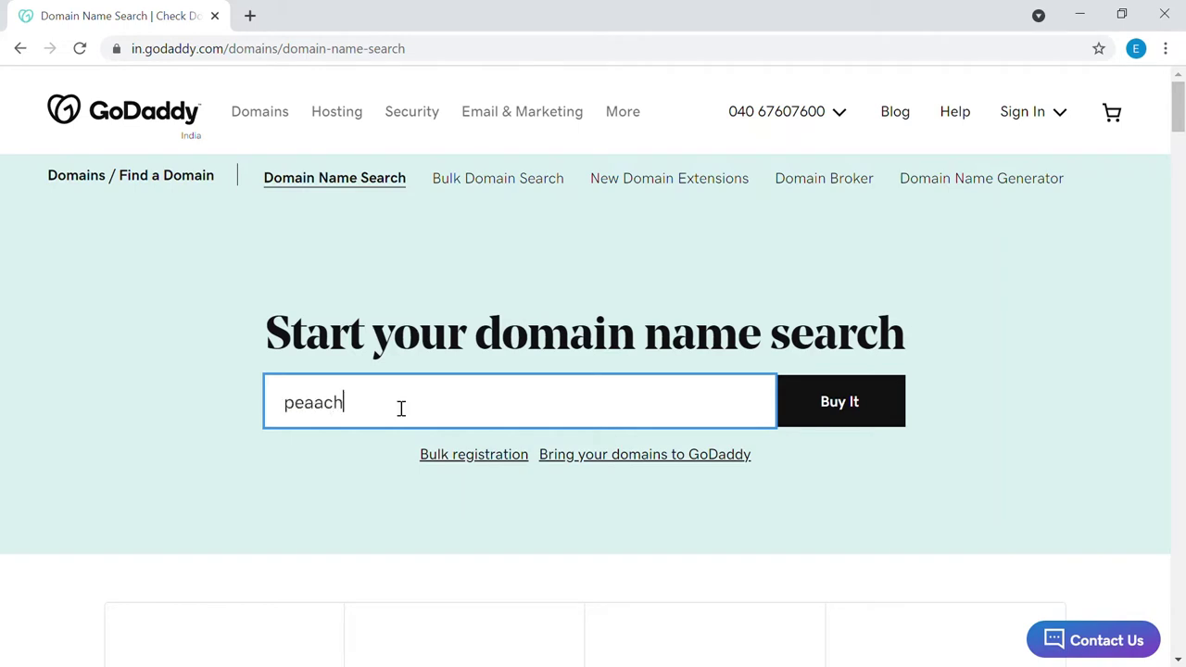
key(BackSpace)
key(BackSpace)
key(BackSpace)
text(chclou)
click(802, 418)
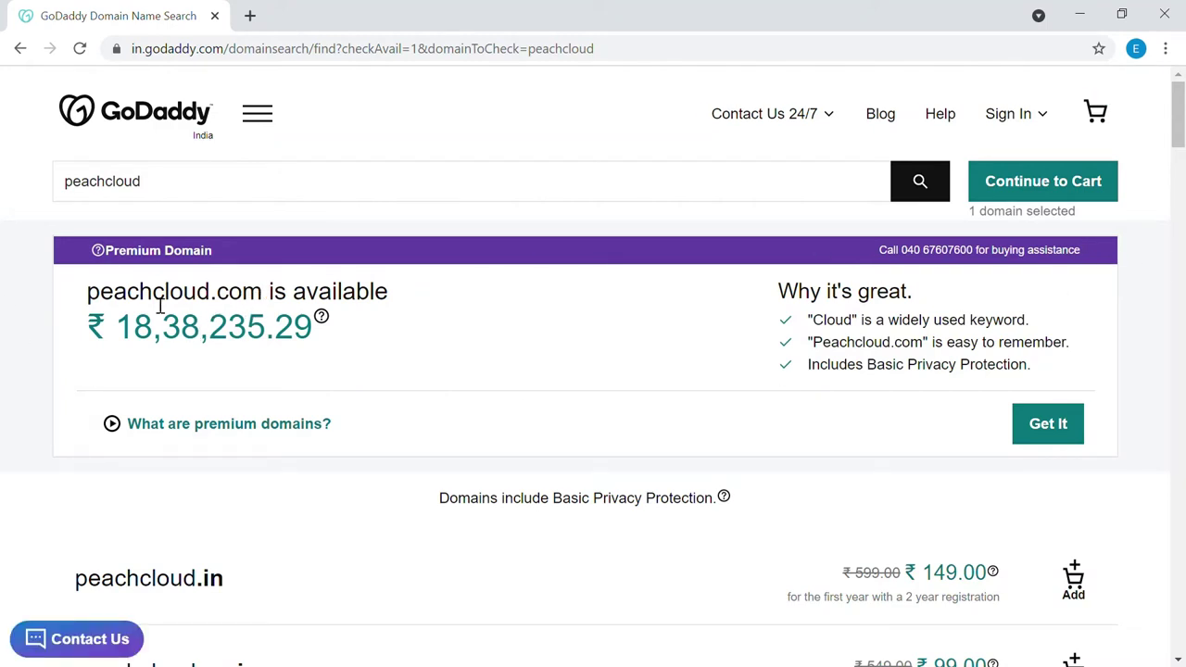
- Review the peachcloud domain results, comparing the offered extensions and their prices
scroll(404, 255, down, 1)
scroll(417, 255, up, 1)
scroll(635, 296, down, 4)
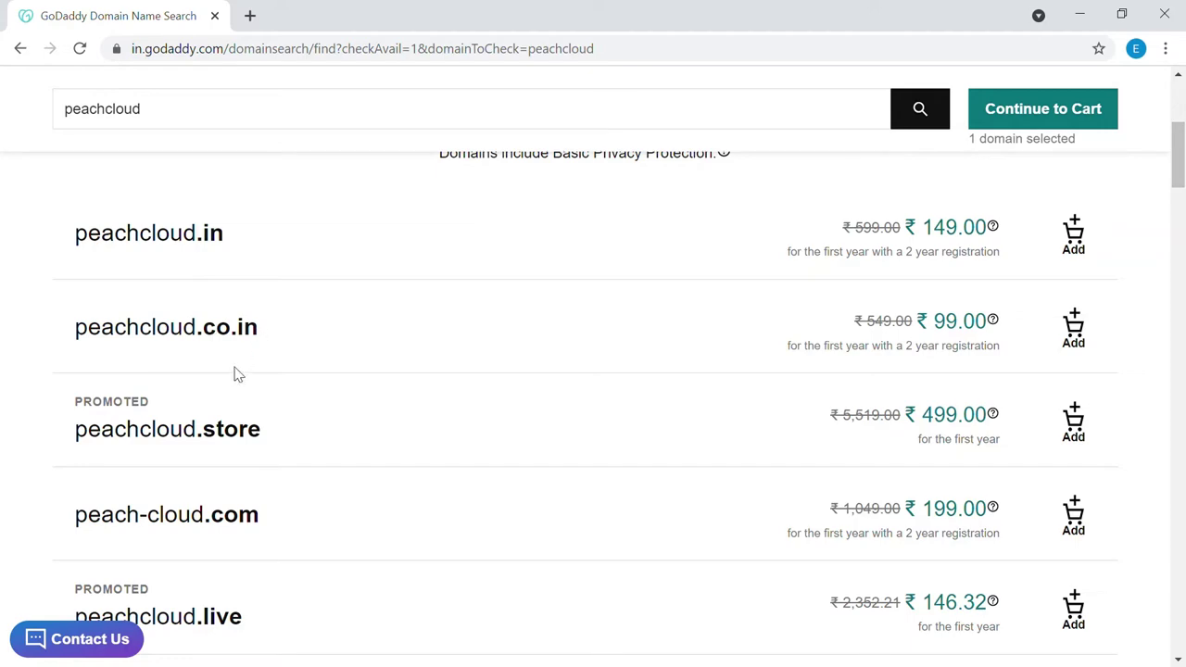
scroll(278, 500, down, 1)
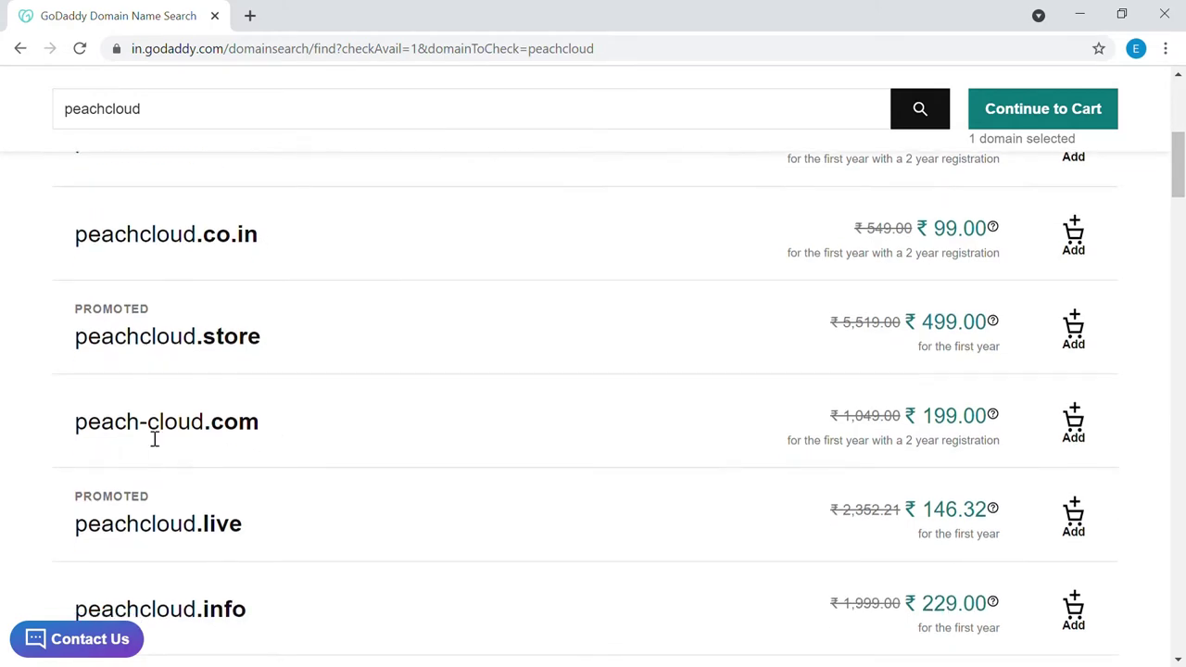
scroll(504, 418, down, 7)
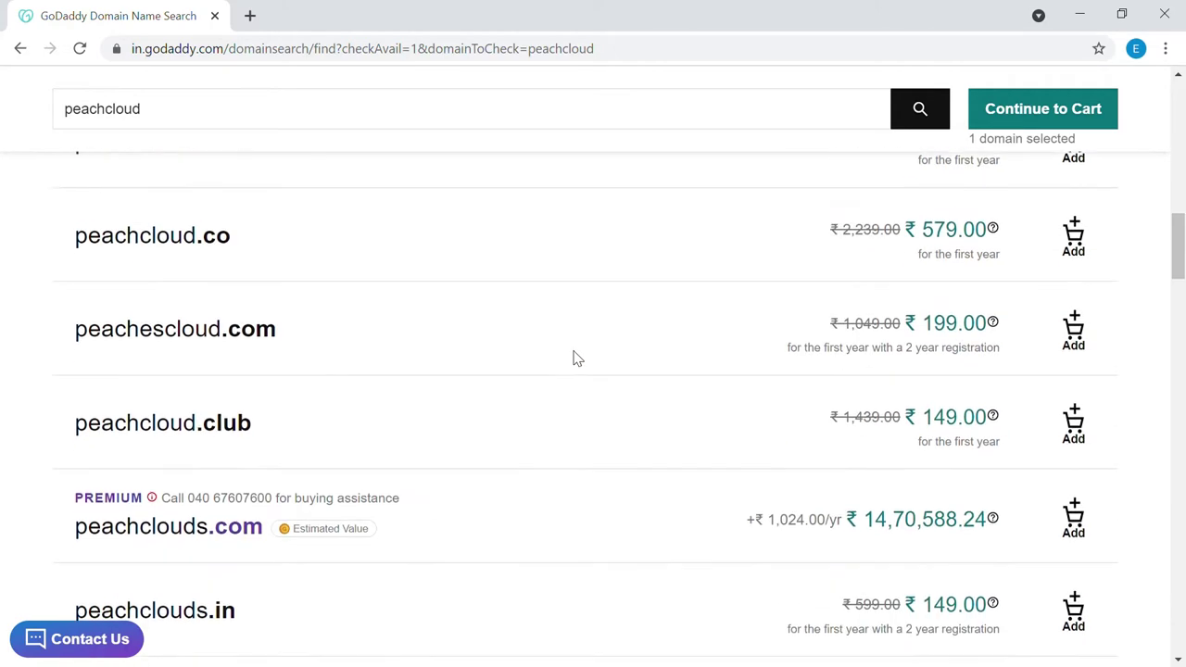
scroll(575, 357, up, 5)
scroll(964, 305, up, 3)
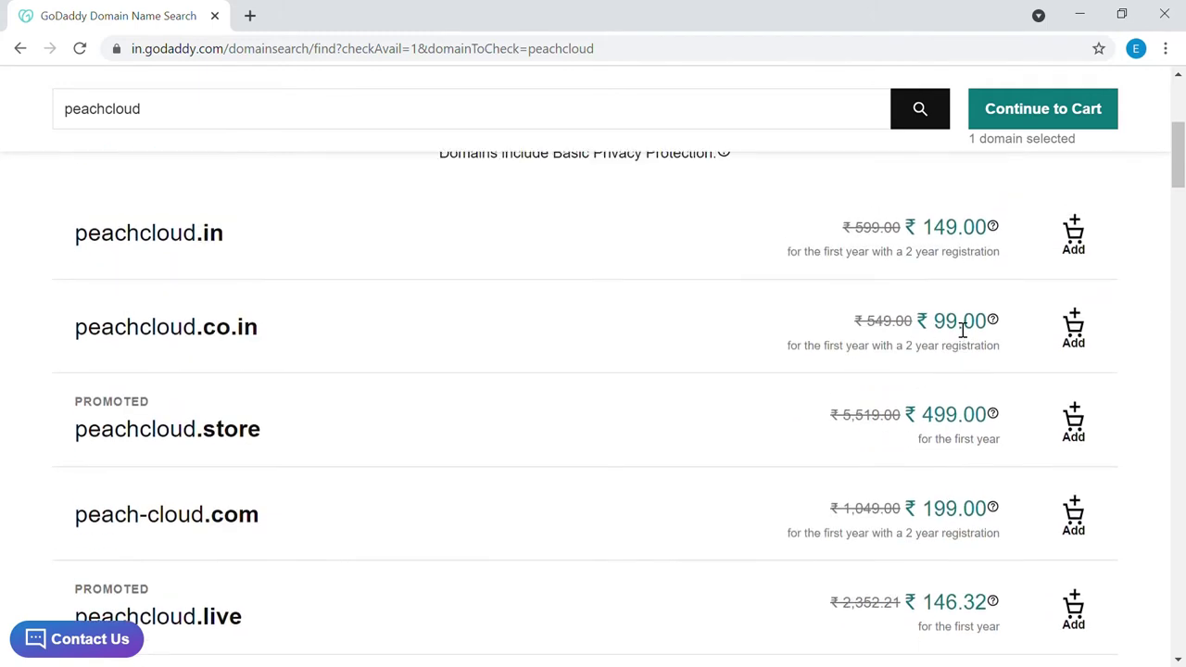
scroll(964, 301, up, 2)
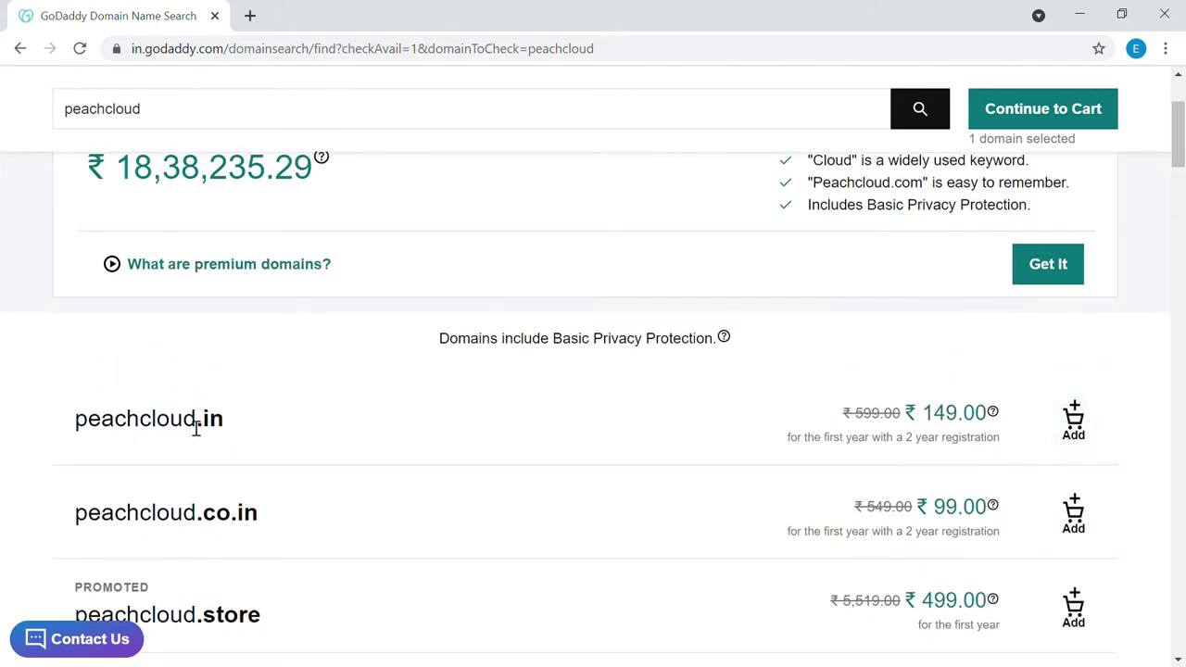
- Add peachcloud.in to the cart and continue shopping
click(1084, 420)
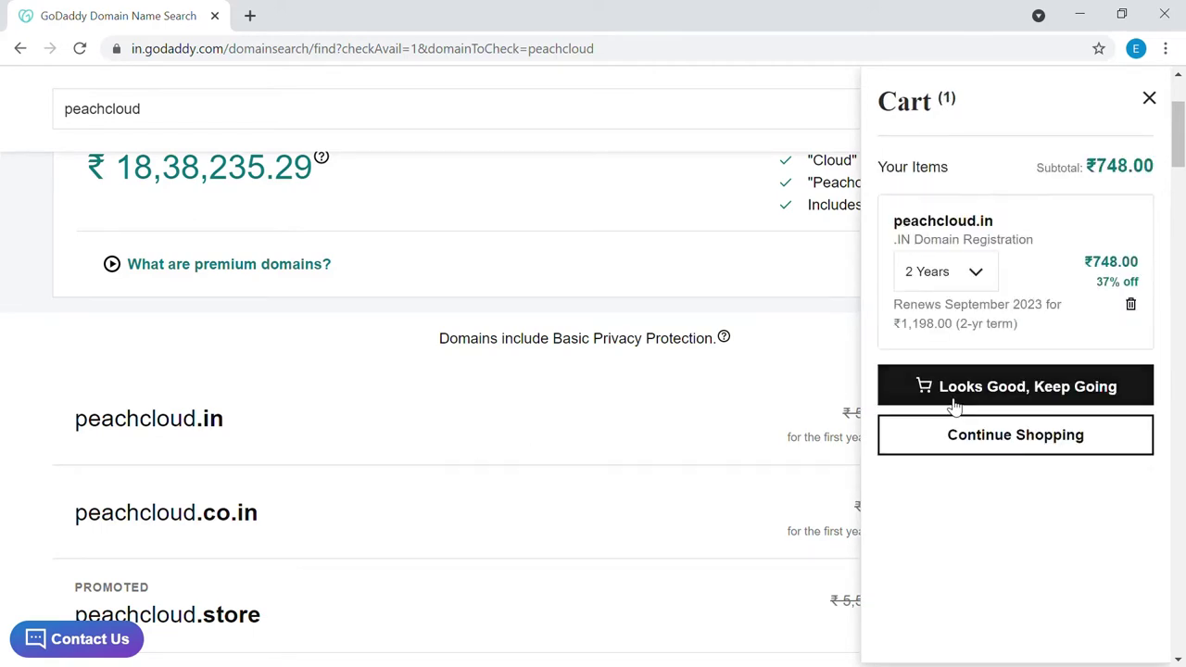
scroll(815, 315, up, 3)
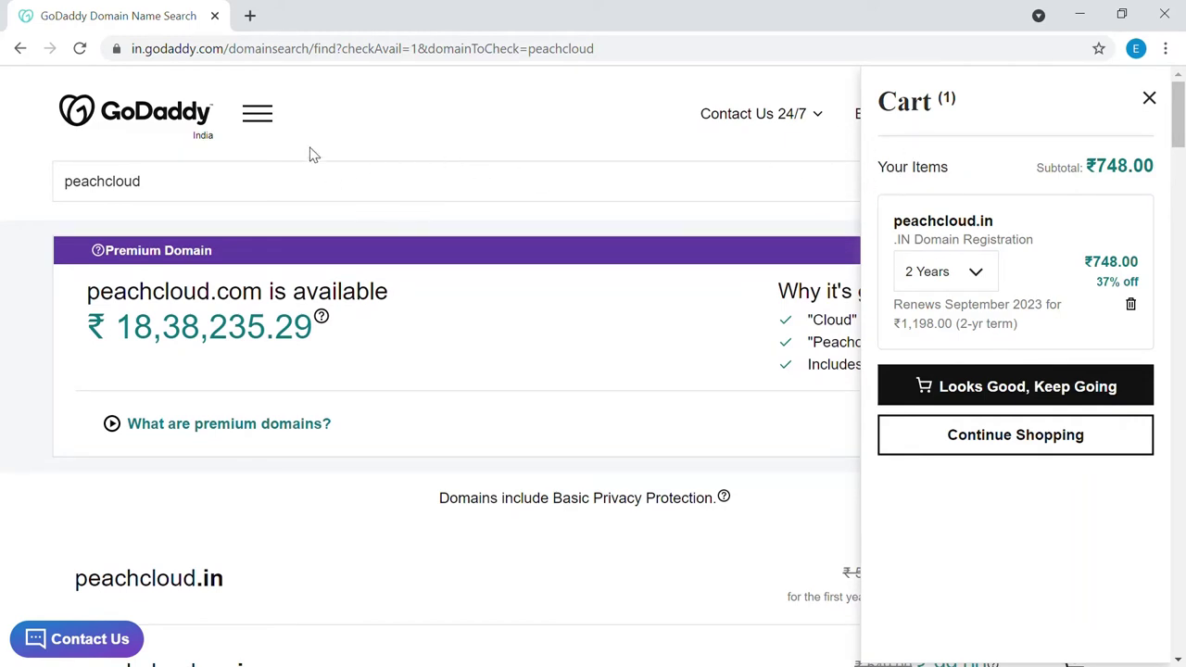
click(1062, 444)
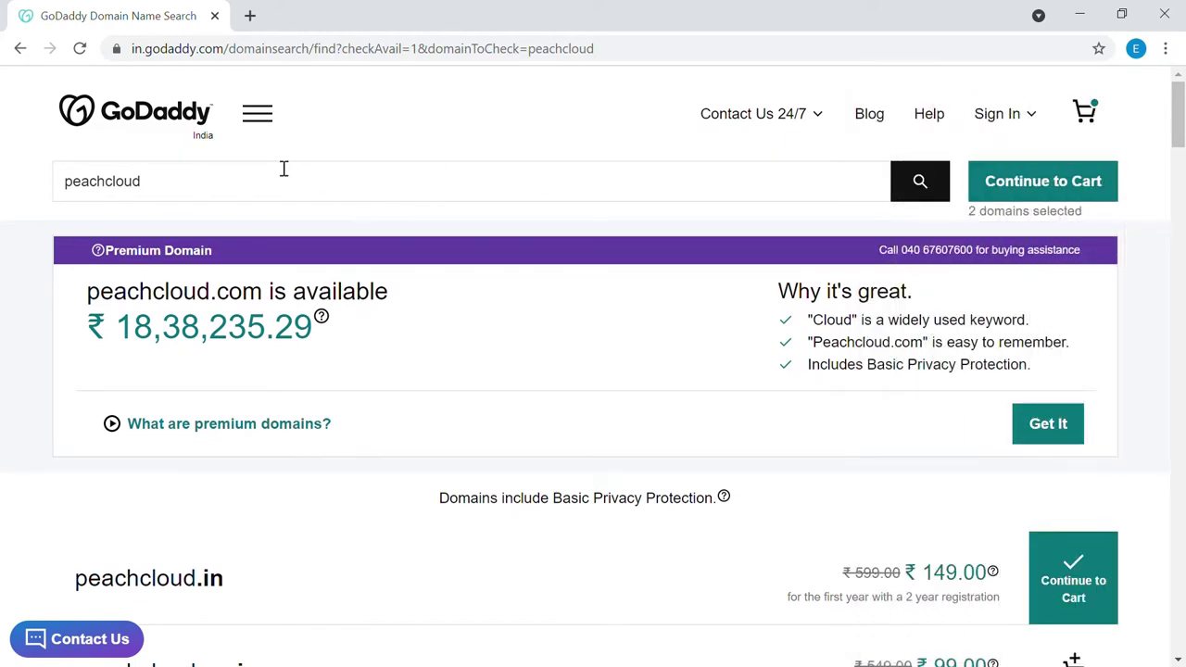
- Return to the GoDaddy homepage and open the WordPress Hosting page
click(169, 124)
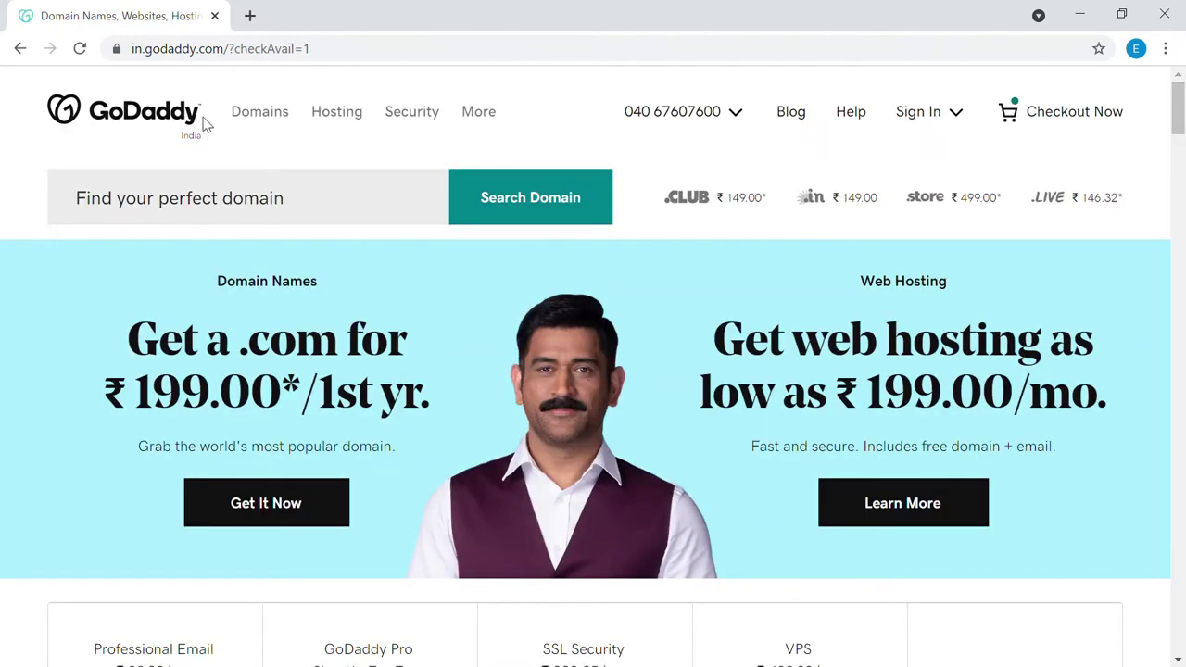
click(358, 120)
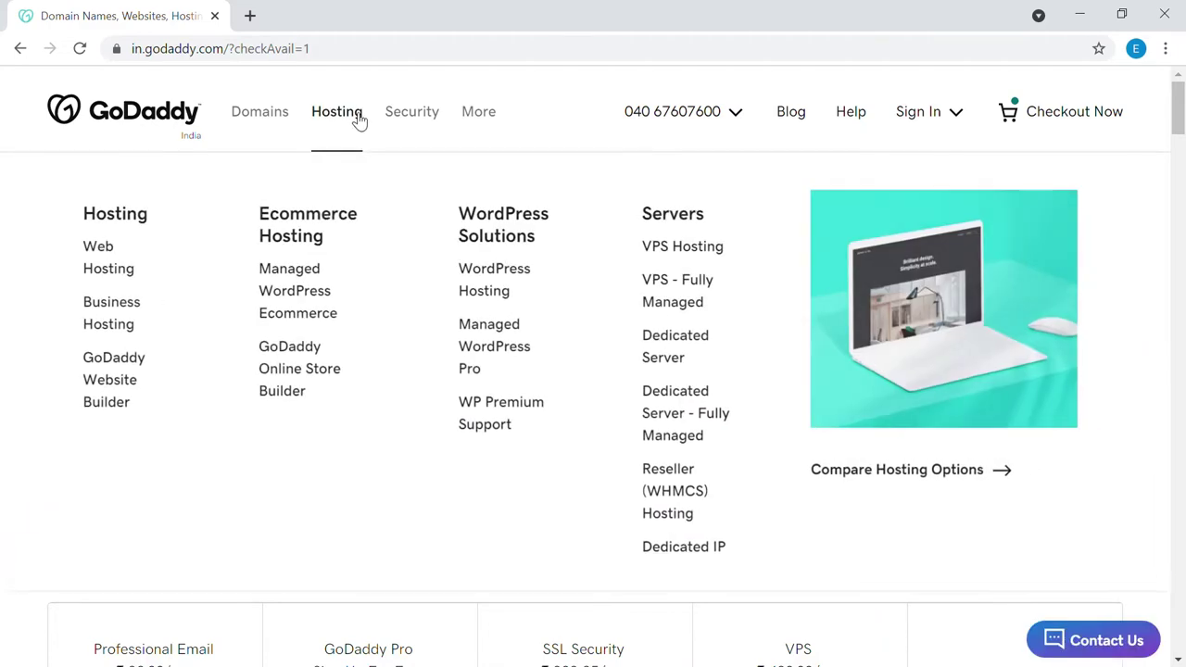
click(494, 291)
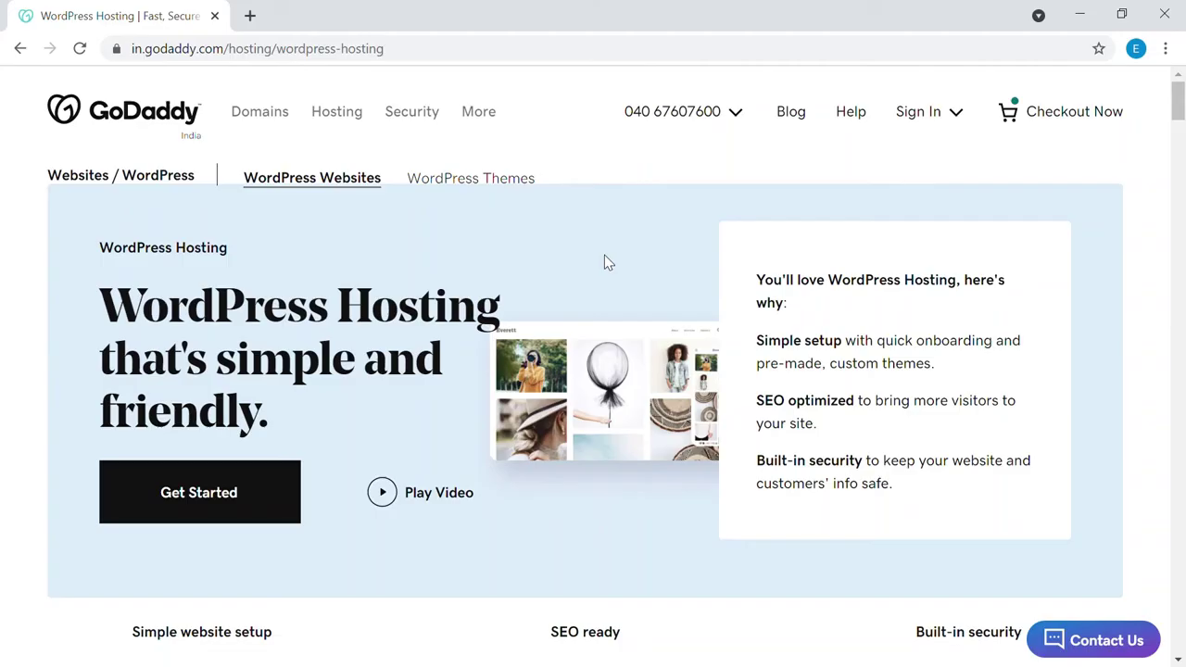
- Compare the prices and included features of the Basic, Deluxe, Ultimate and Ecommerce WordPress hosting plans
scroll(607, 260, down, 8)
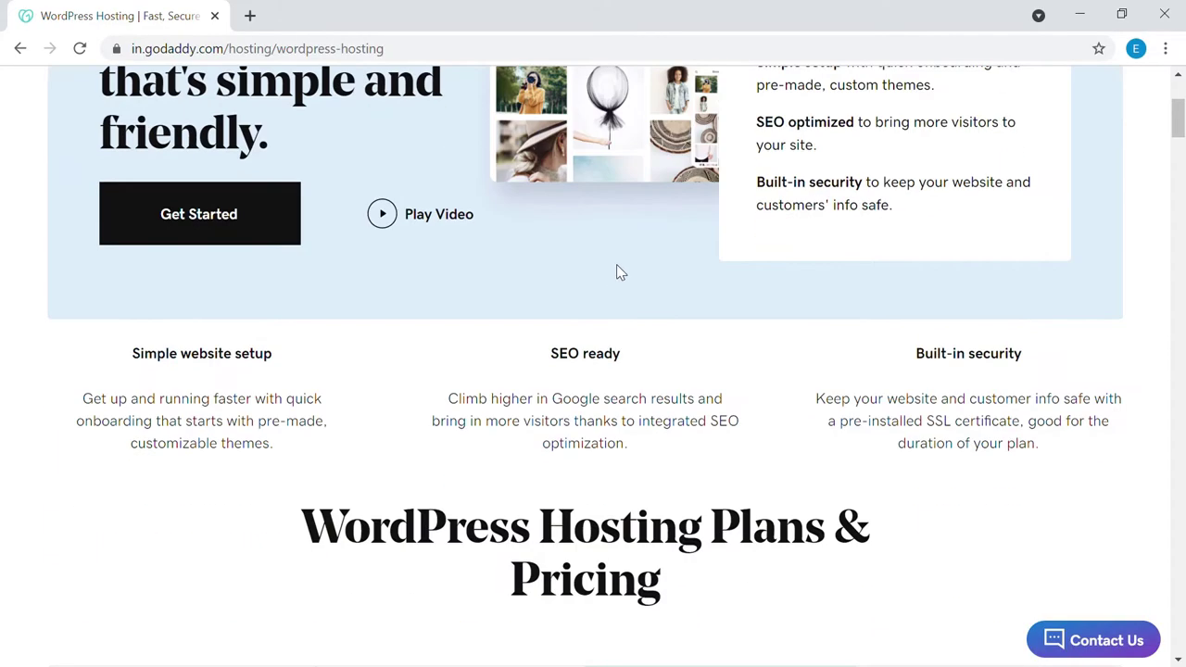
scroll(624, 258, down, 1)
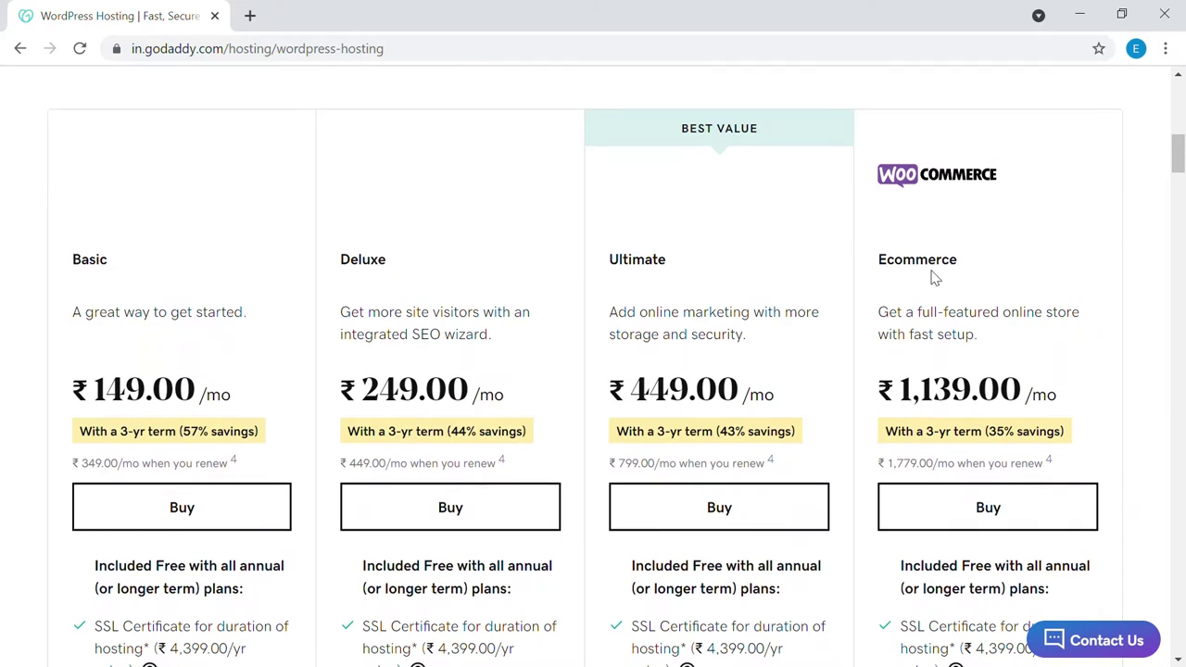
scroll(336, 331, down, 1)
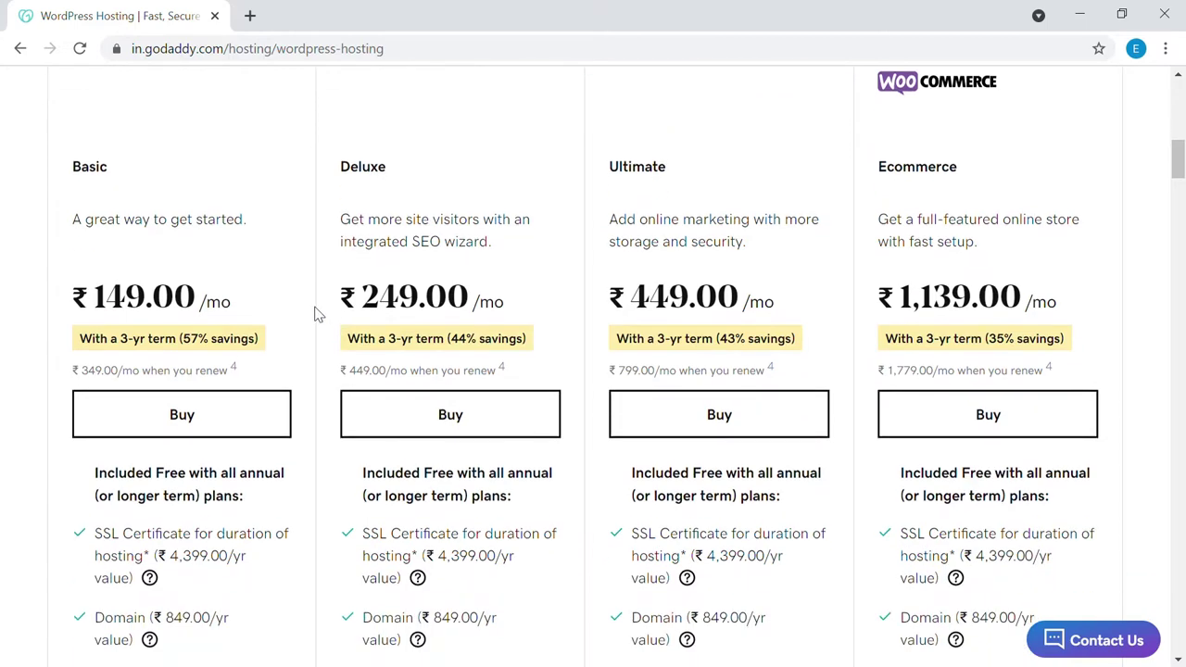
scroll(315, 315, down, 2)
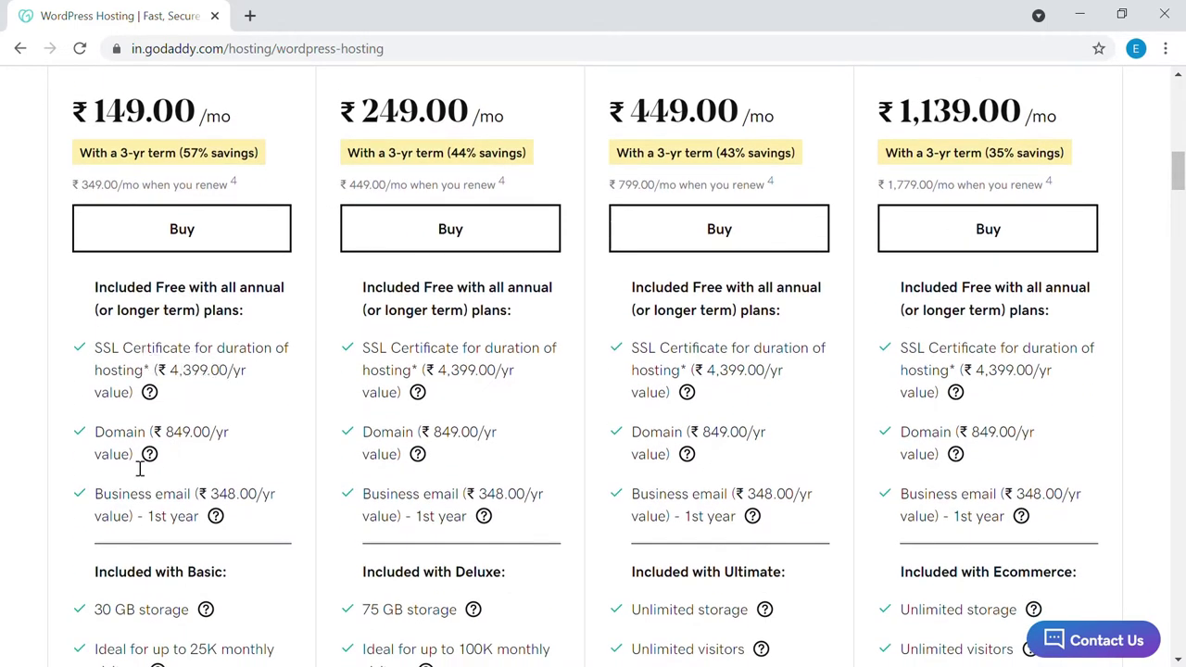
scroll(213, 511, down, 2)
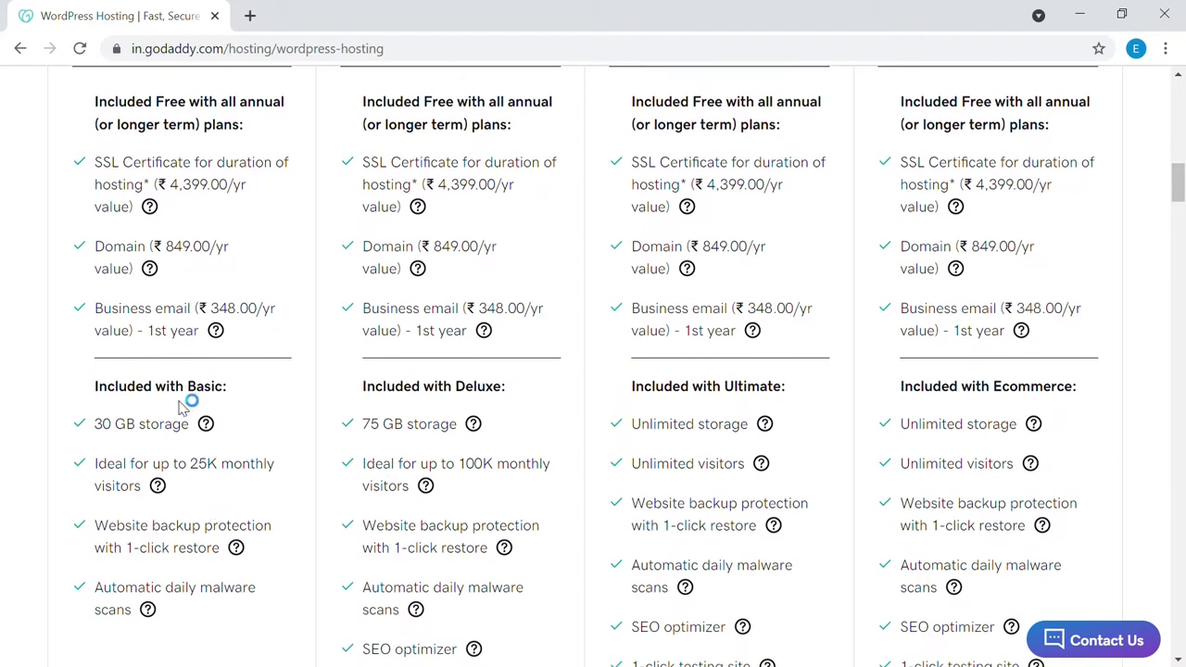
scroll(198, 370, down, 1)
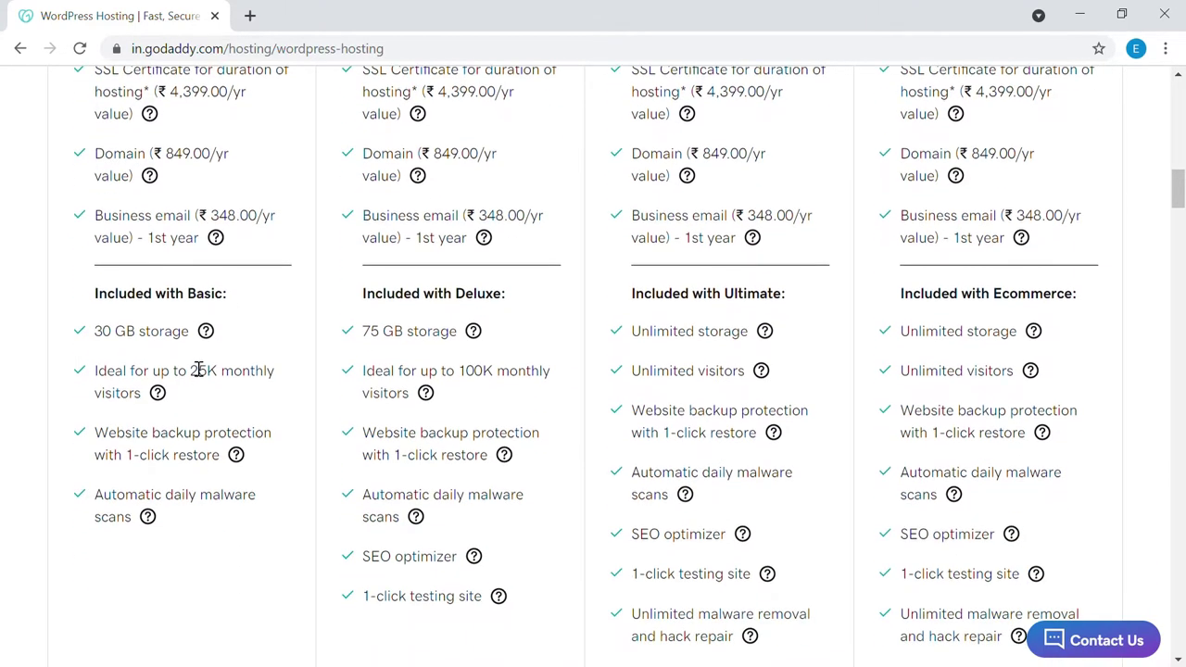
scroll(489, 259, up, 3)
scroll(494, 397, up, 2)
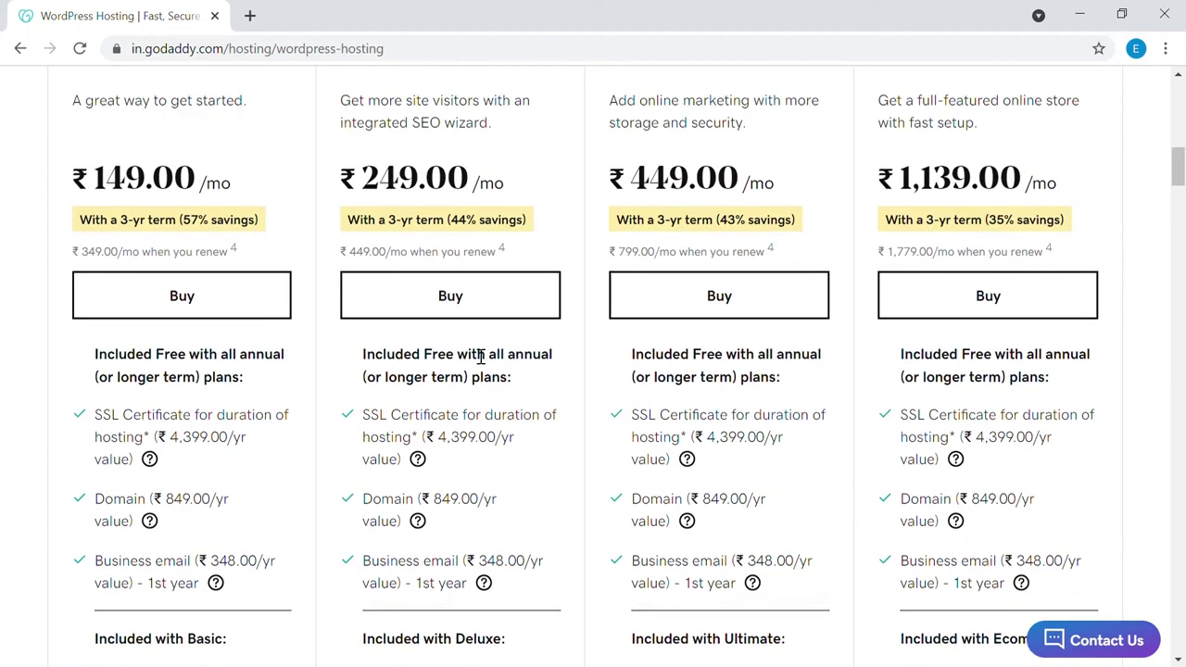
scroll(615, 492, down, 3)
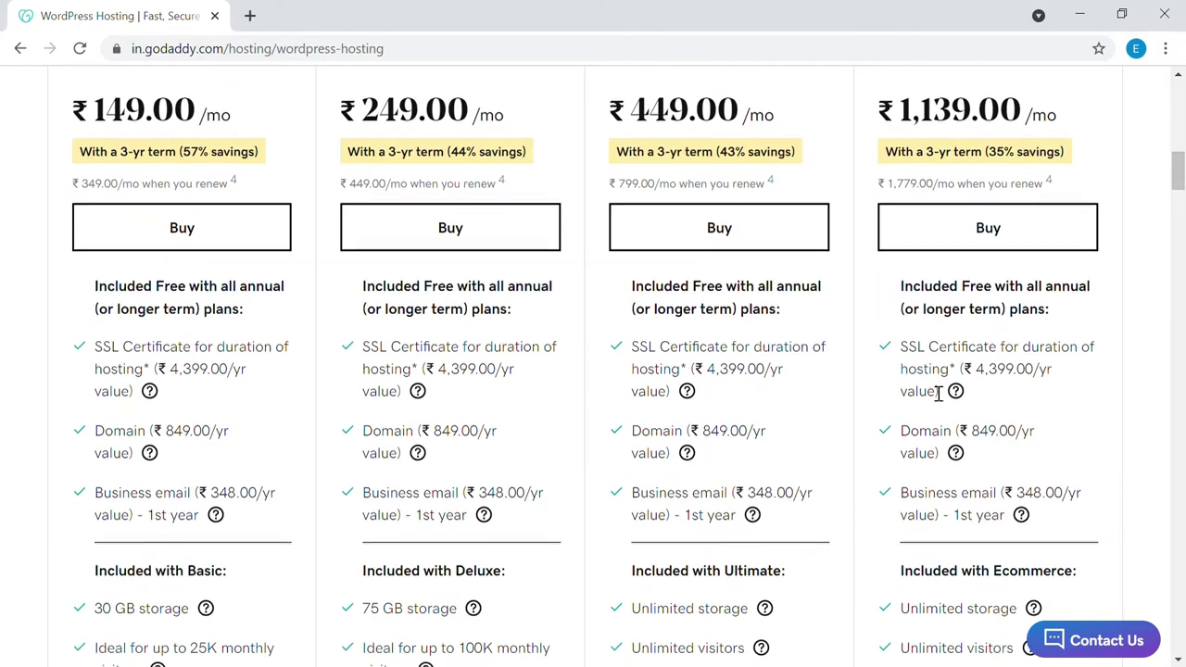
scroll(878, 411, down, 2)
scroll(1024, 481, up, 5)
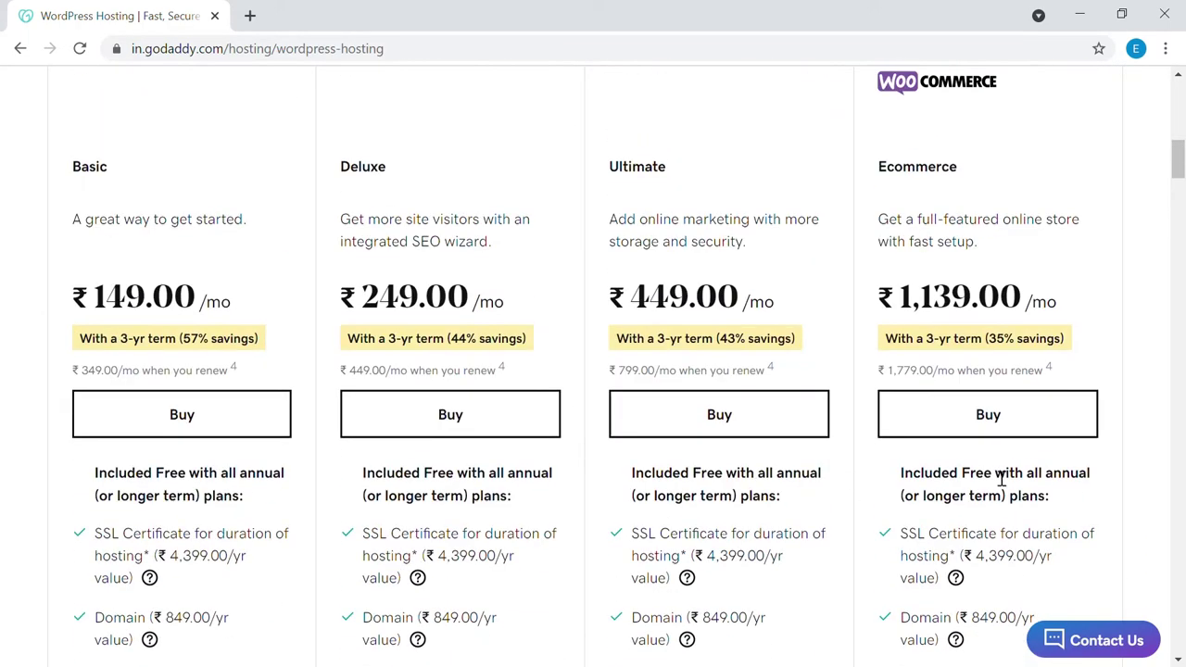
scroll(1010, 236, up, 2)
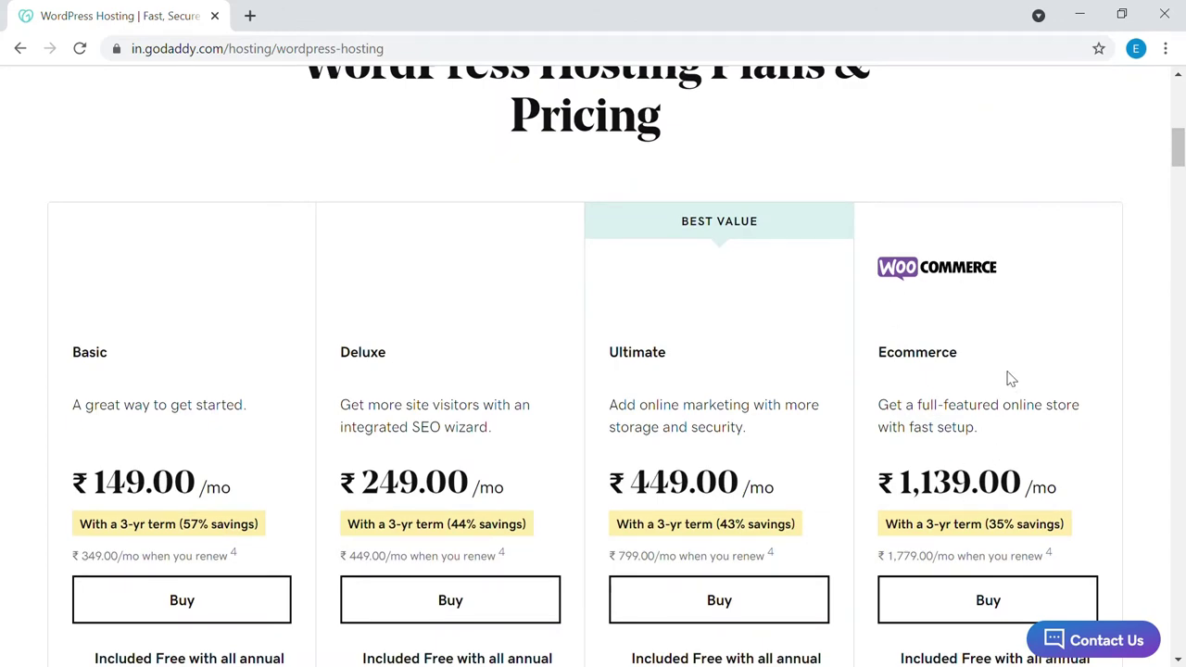
scroll(1070, 336, down, 7)
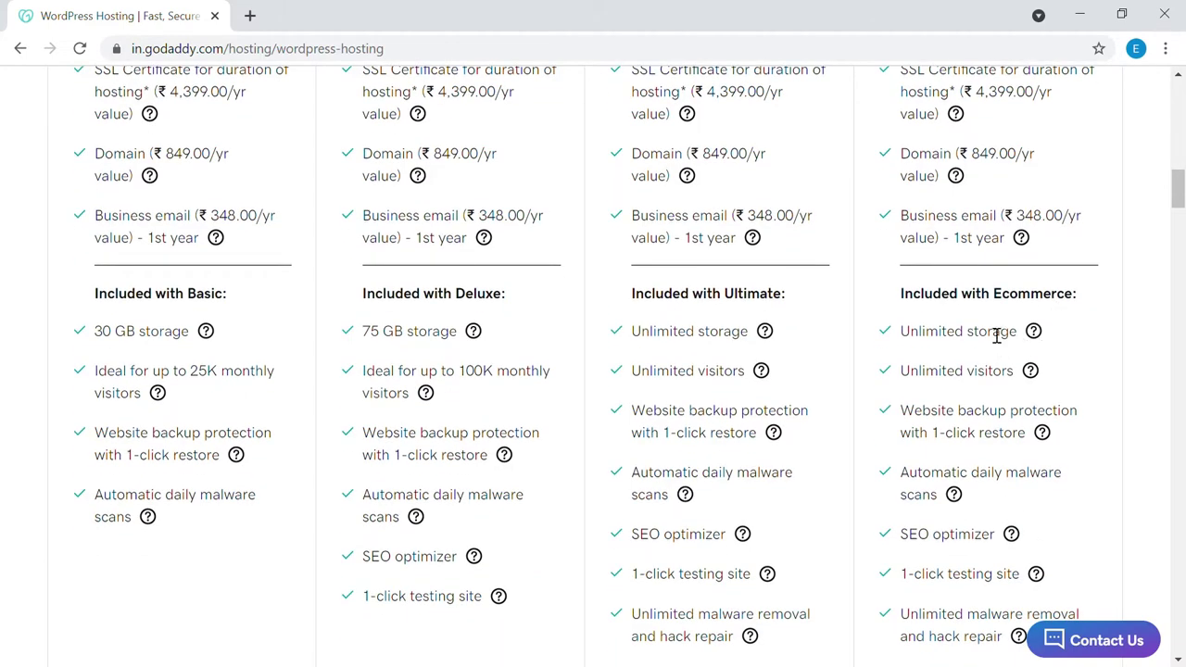
scroll(1005, 389, down, 2)
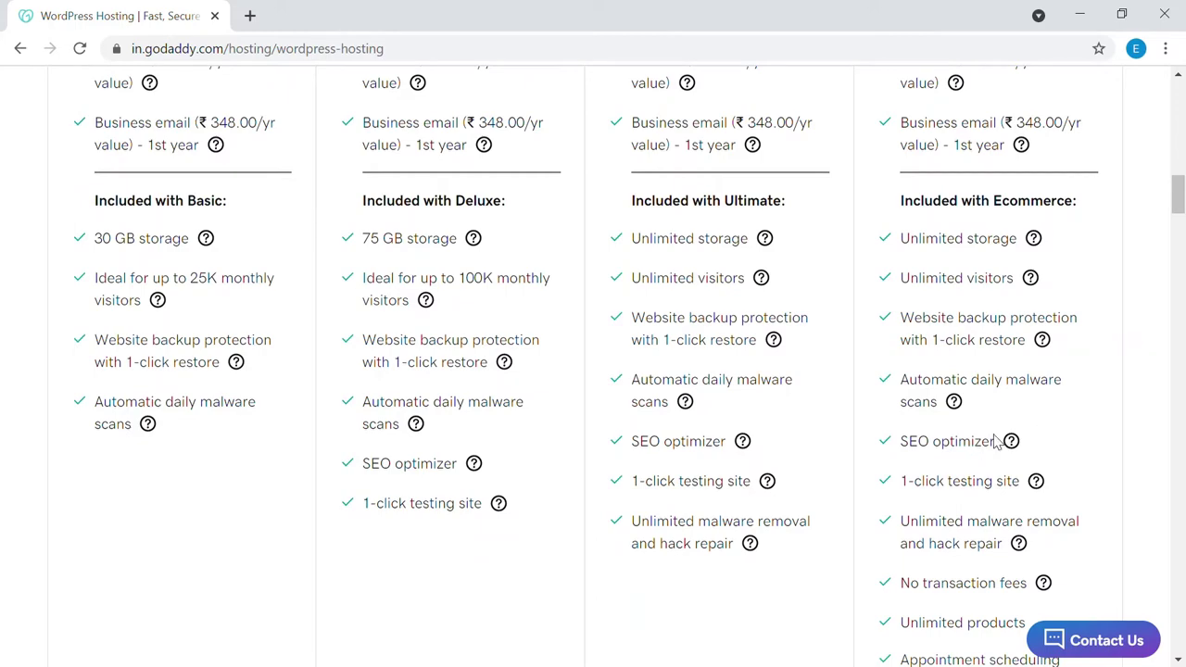
scroll(996, 442, down, 3)
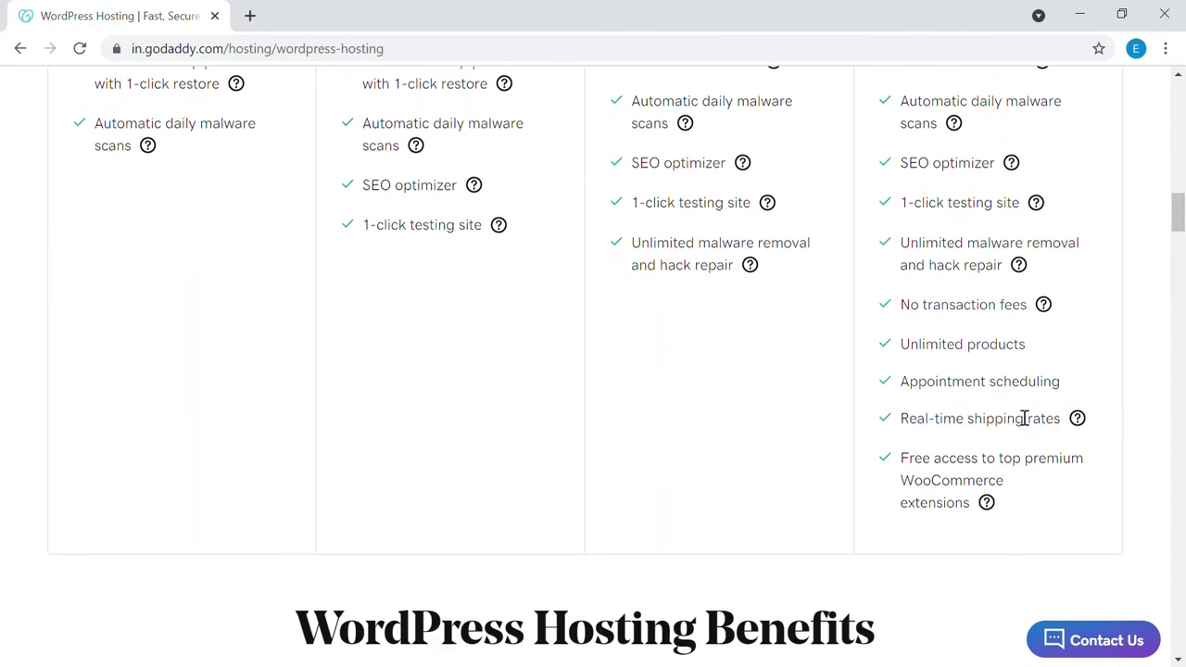
scroll(1025, 418, up, 7)
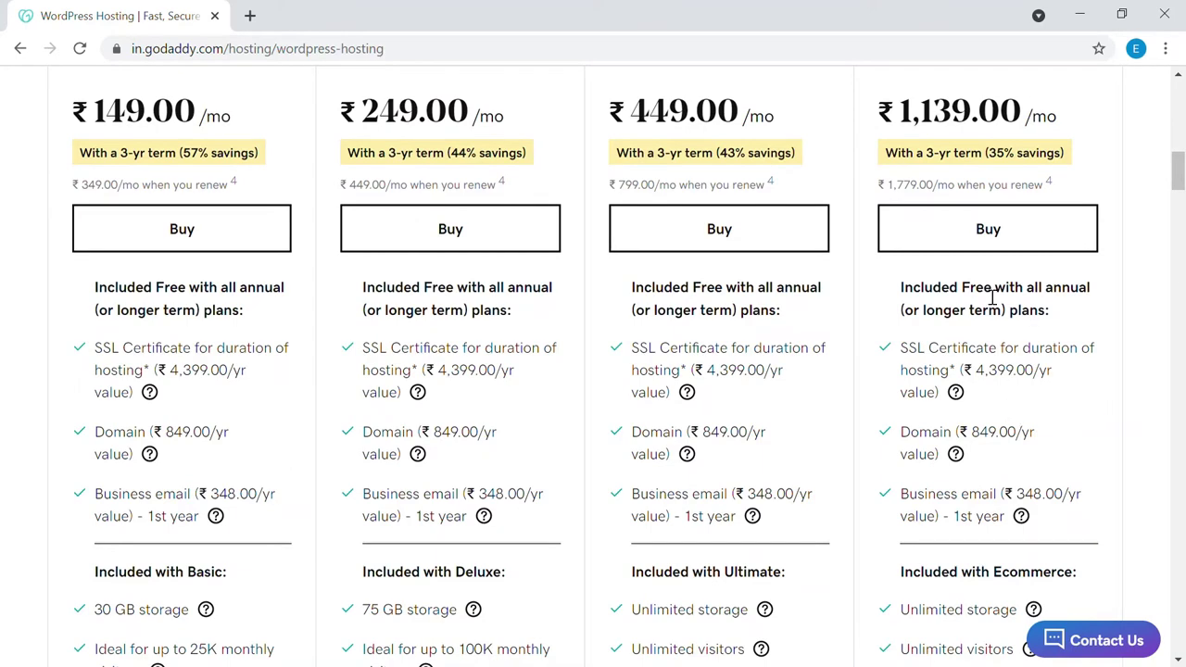
- Choose to buy the Ecommerce WordPress hosting plan and select the 1 month term
scroll(991, 298, up, 1)
click(977, 323)
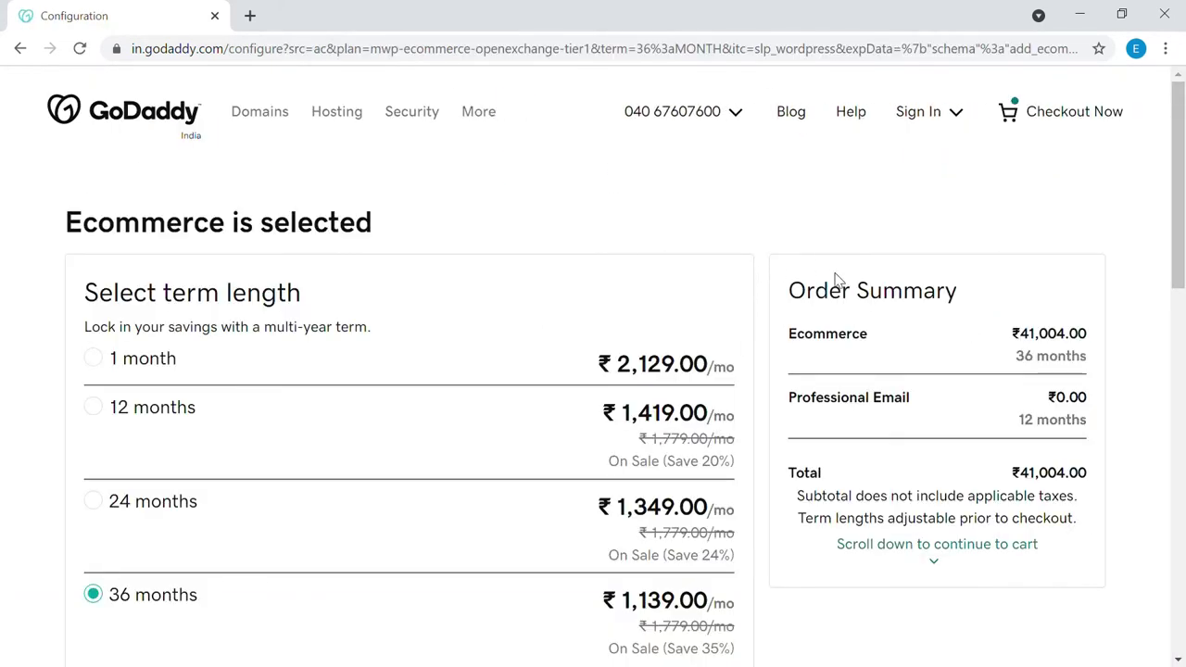
click(94, 361)
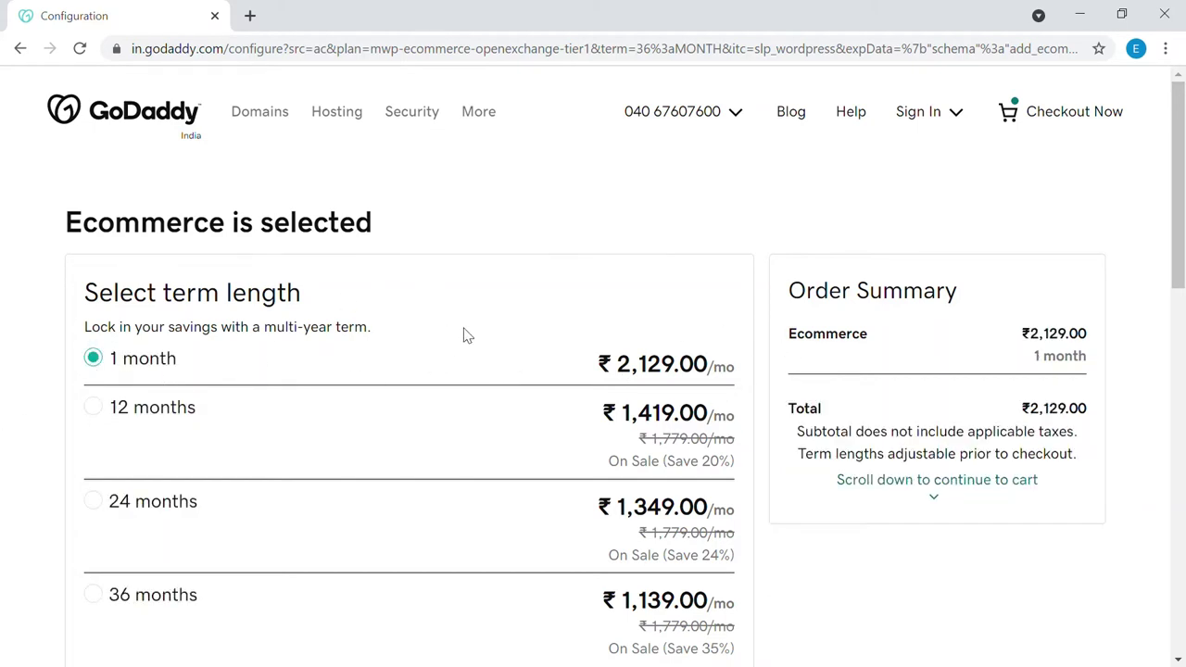
scroll(468, 336, down, 3)
scroll(639, 371, up, 2)
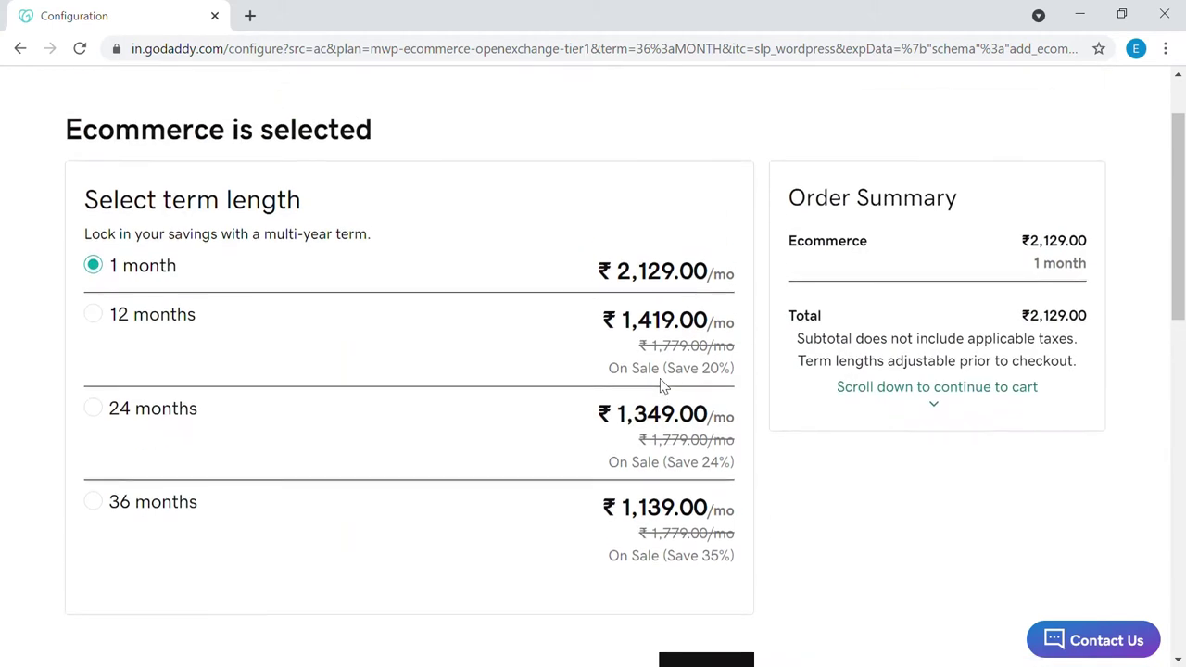
- Continue to the cart with the Ecommerce plan and set the peachcloud.in registration term to 1 Year
scroll(664, 385, down, 2)
click(703, 487)
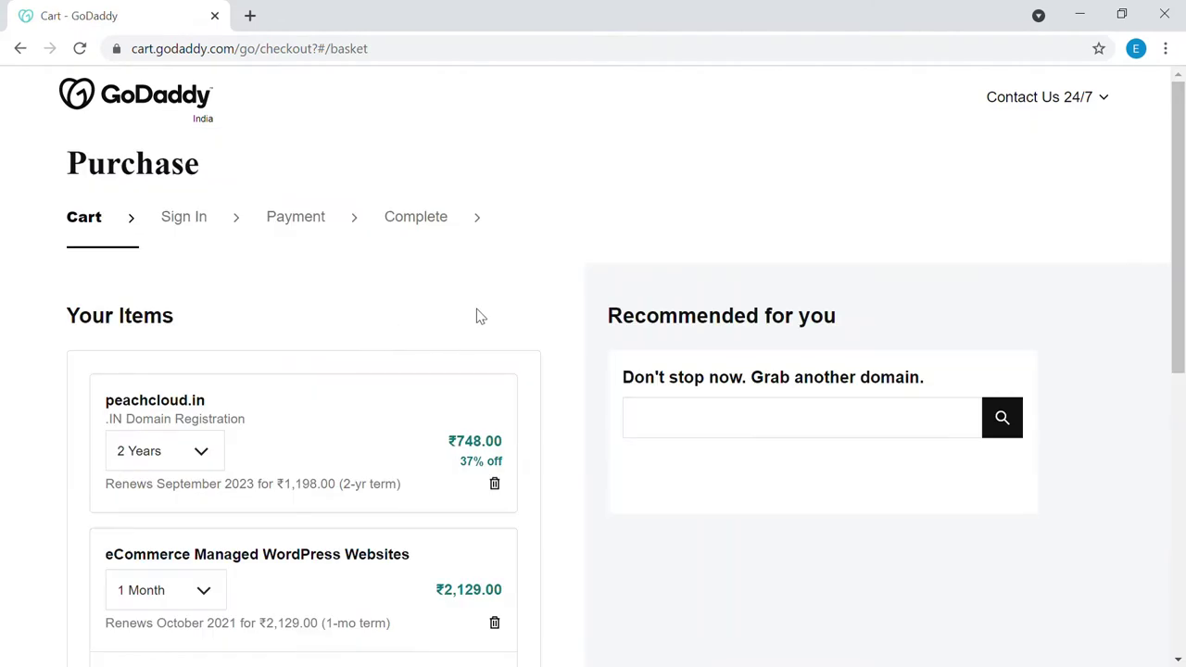
scroll(470, 260, down, 2)
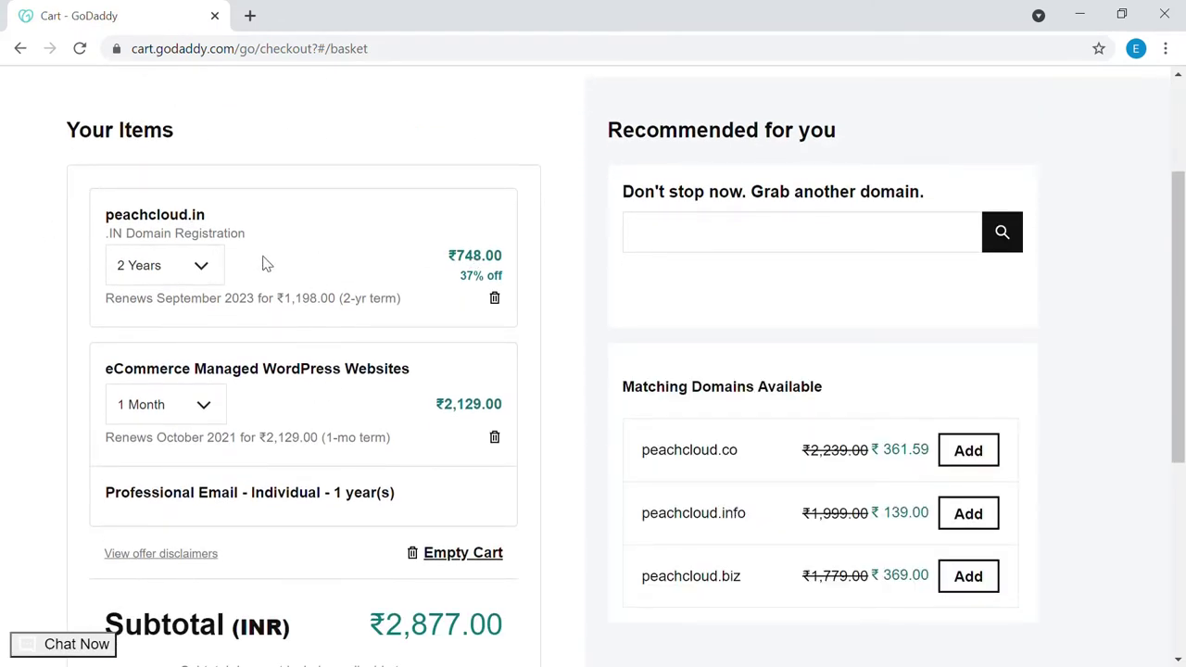
click(198, 271)
click(191, 297)
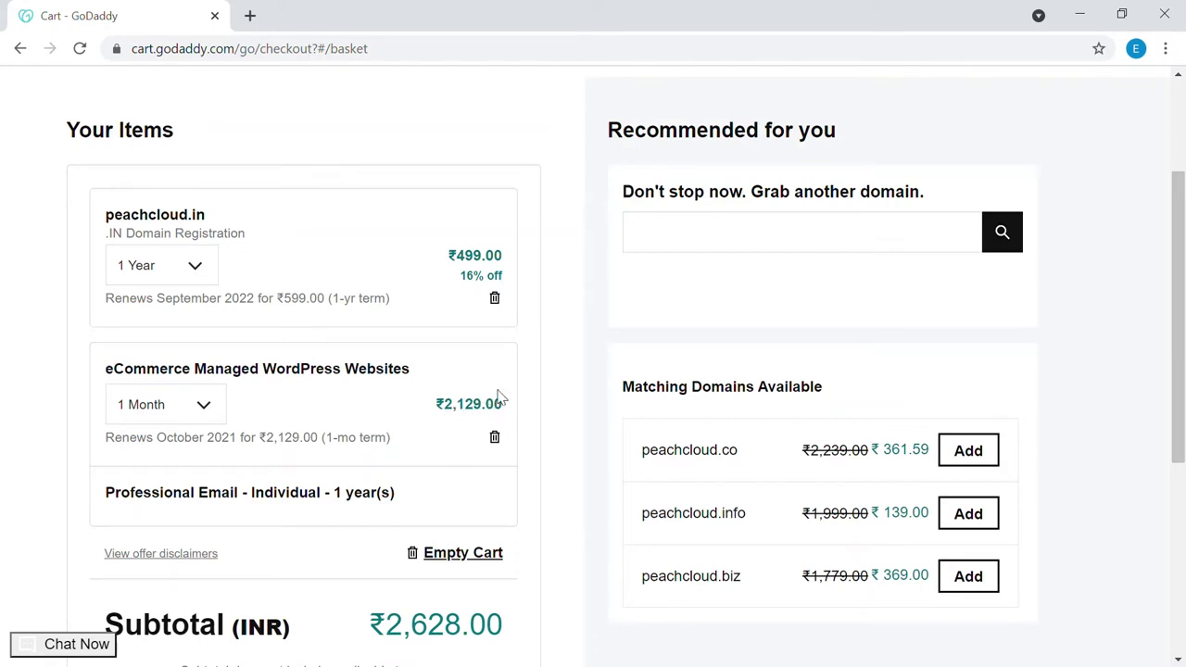
- Review the cart items and subtotal, and proceed to pay for the order
scroll(500, 399, down, 1)
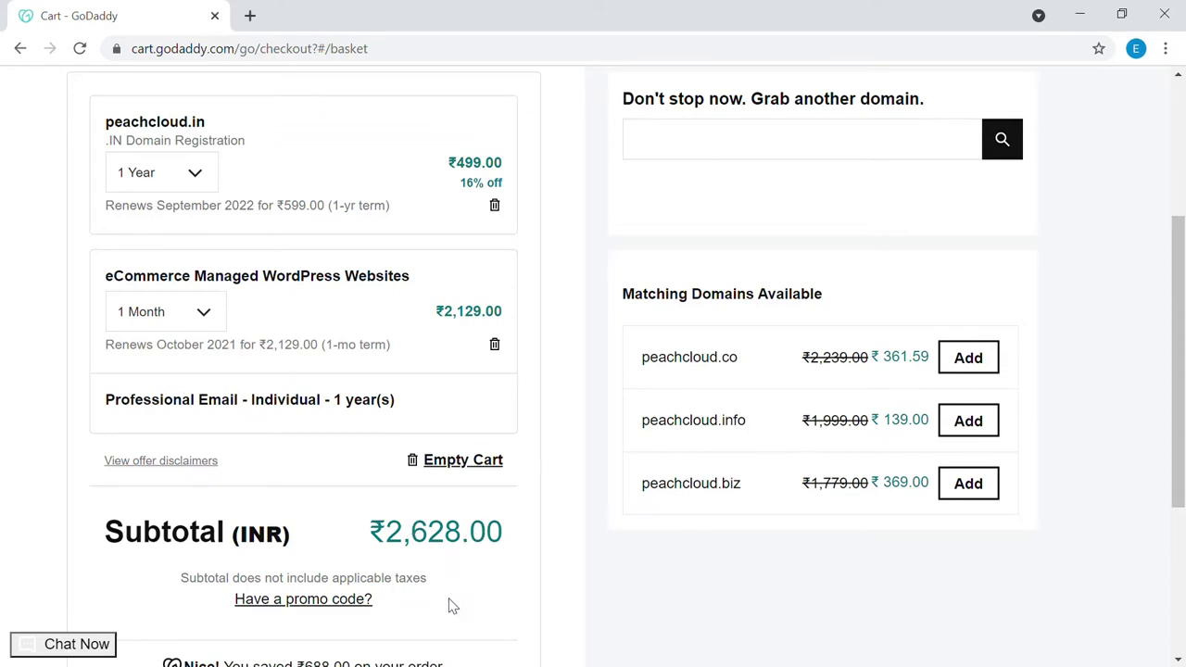
scroll(517, 497, down, 1)
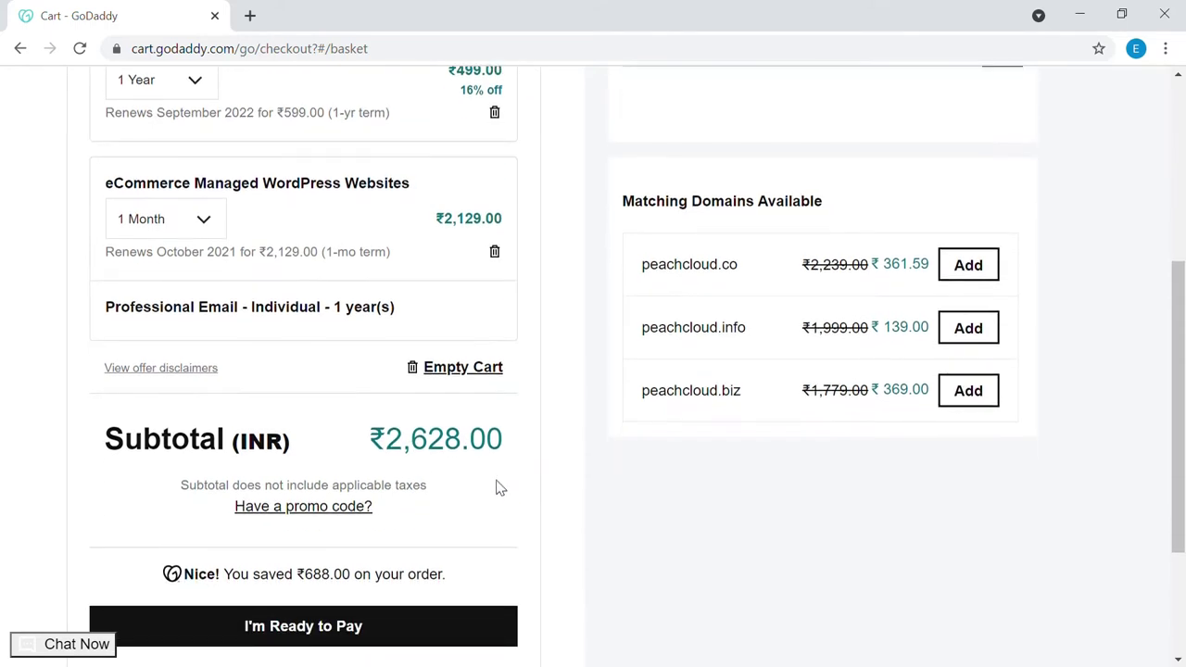
scroll(490, 474, up, 4)
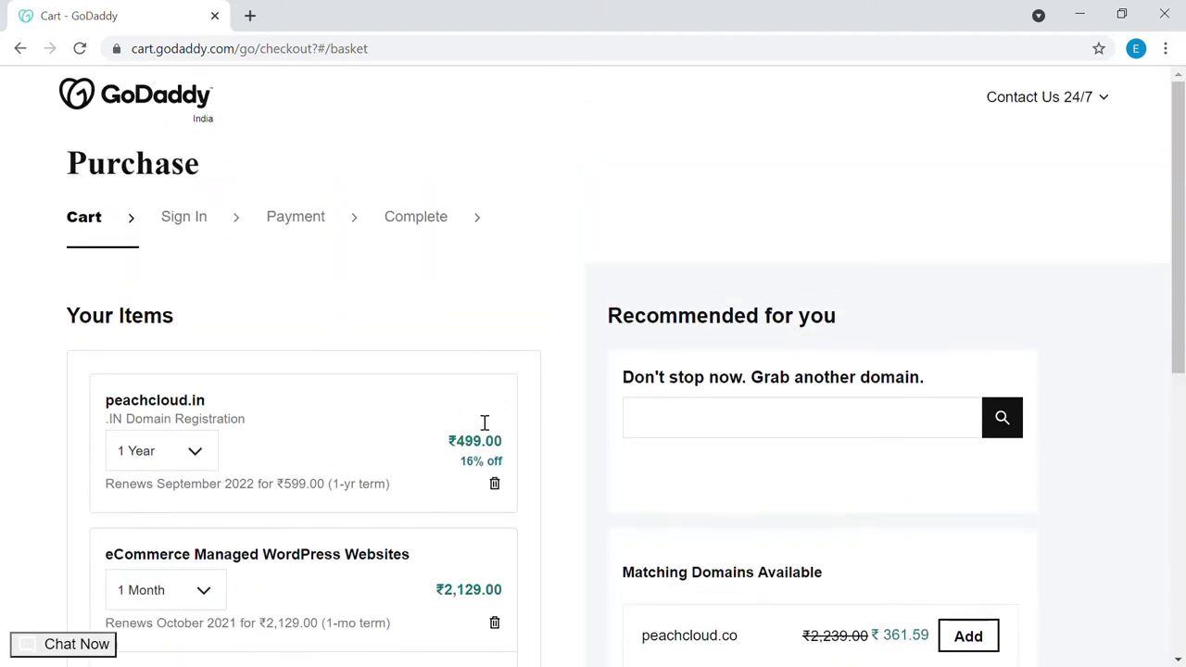
scroll(490, 389, down, 6)
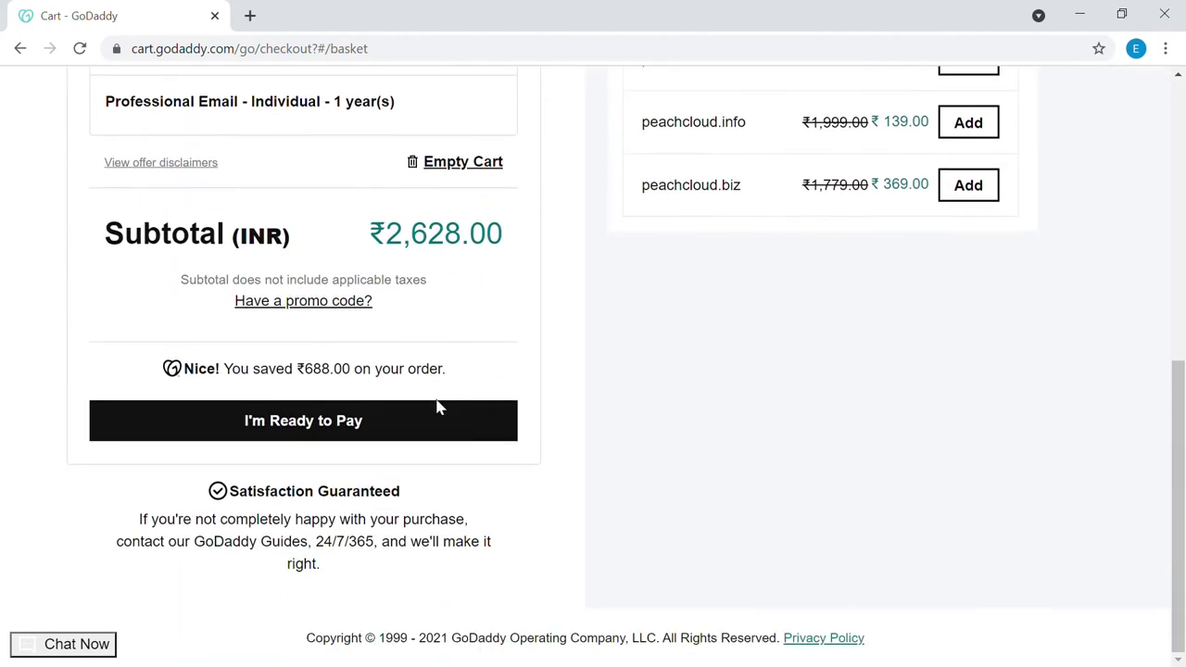
click(347, 421)
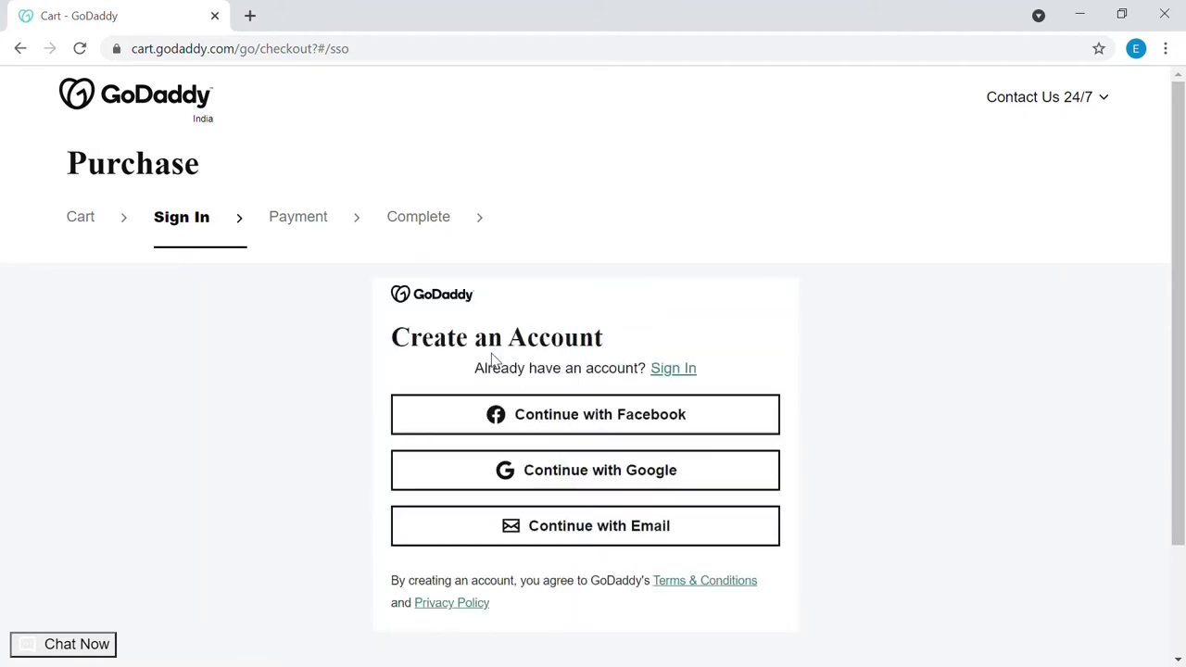
- Create the GoDaddy account by continuing with a Google account
scroll(612, 334, down, 1)
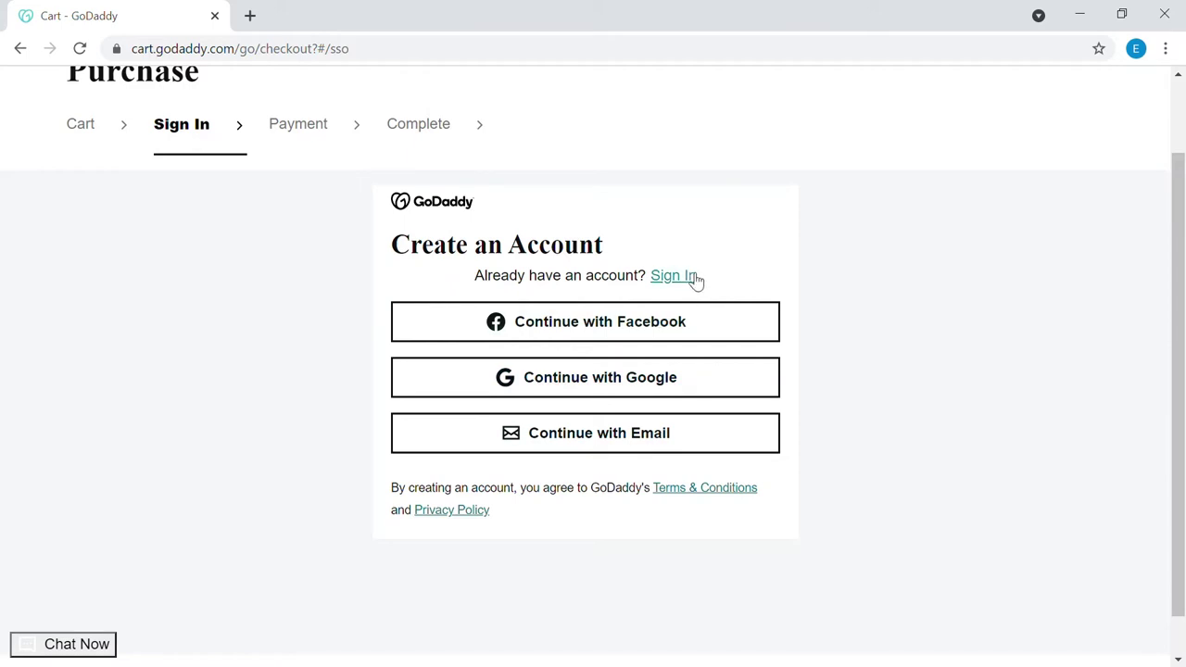
click(646, 388)
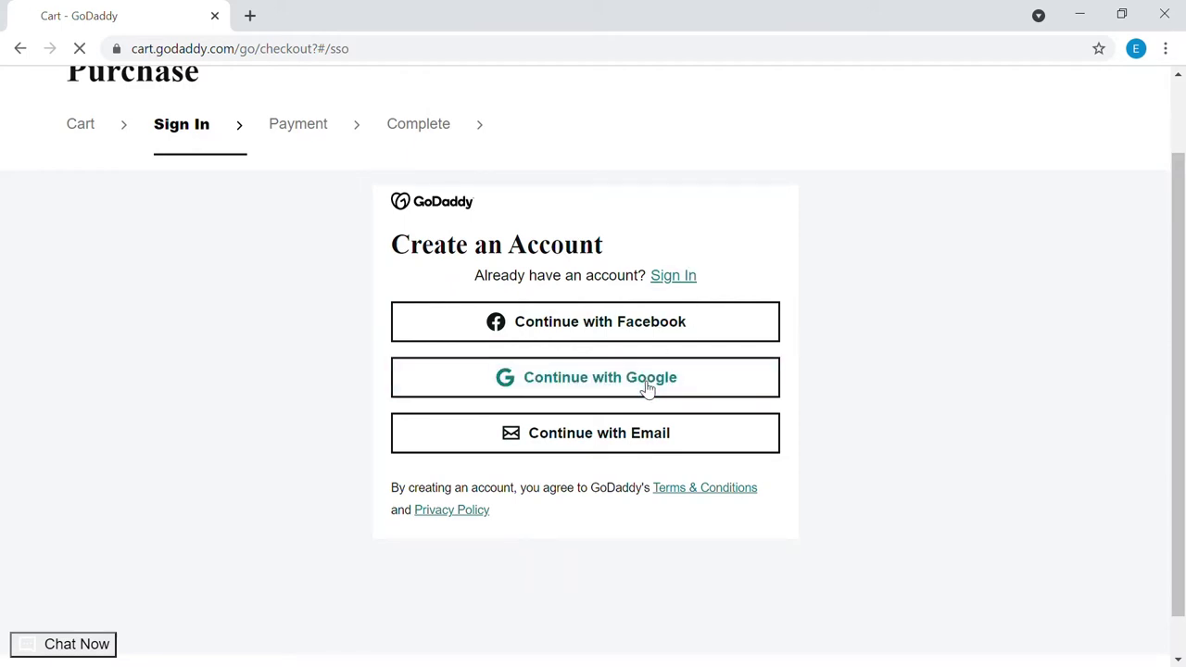
click(553, 325)
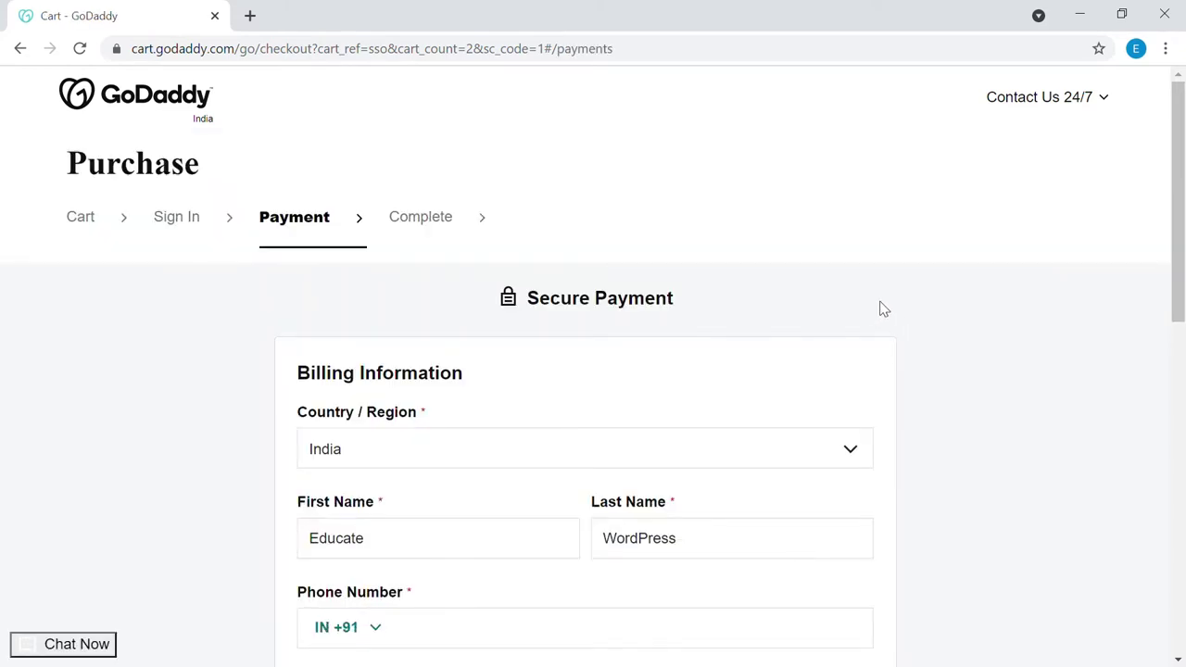
- Fill in the required billing information with the phone number, address, postal code, state and city, and save it
scroll(882, 308, down, 5)
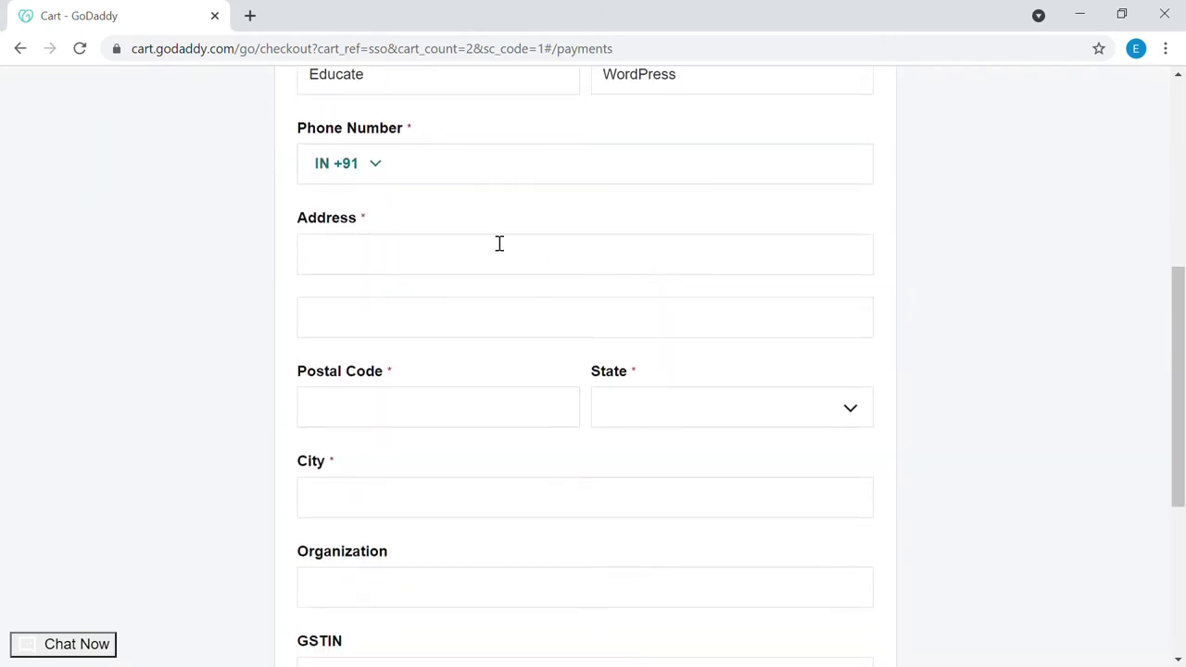
scroll(613, 412, down, 4)
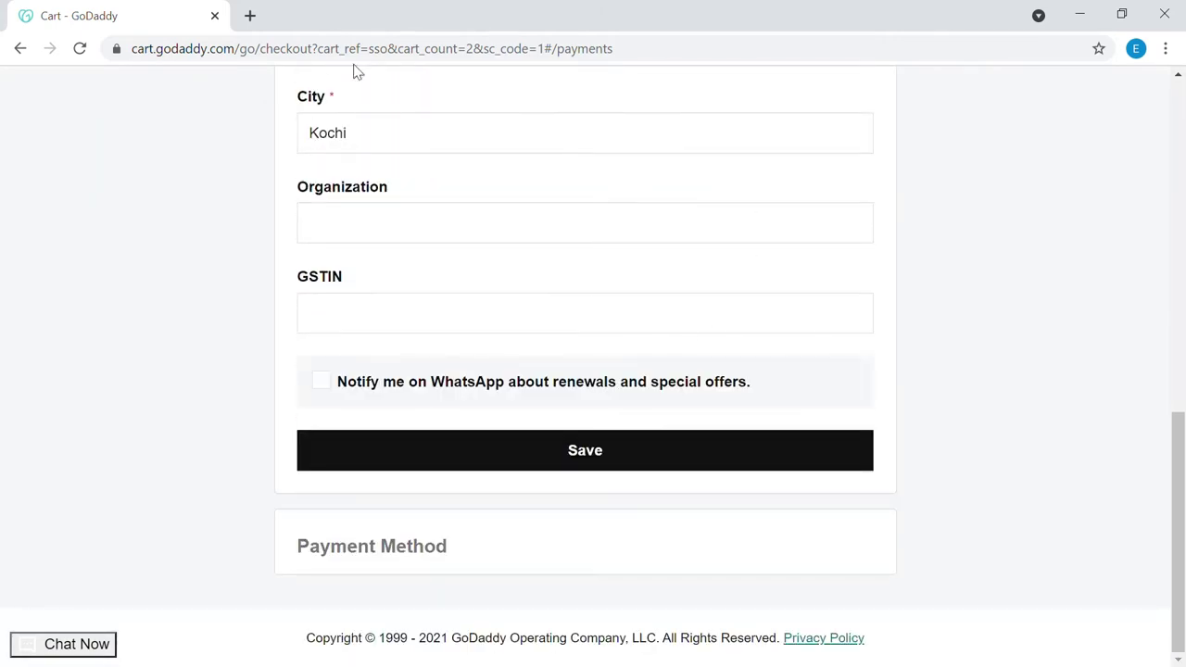
click(609, 451)
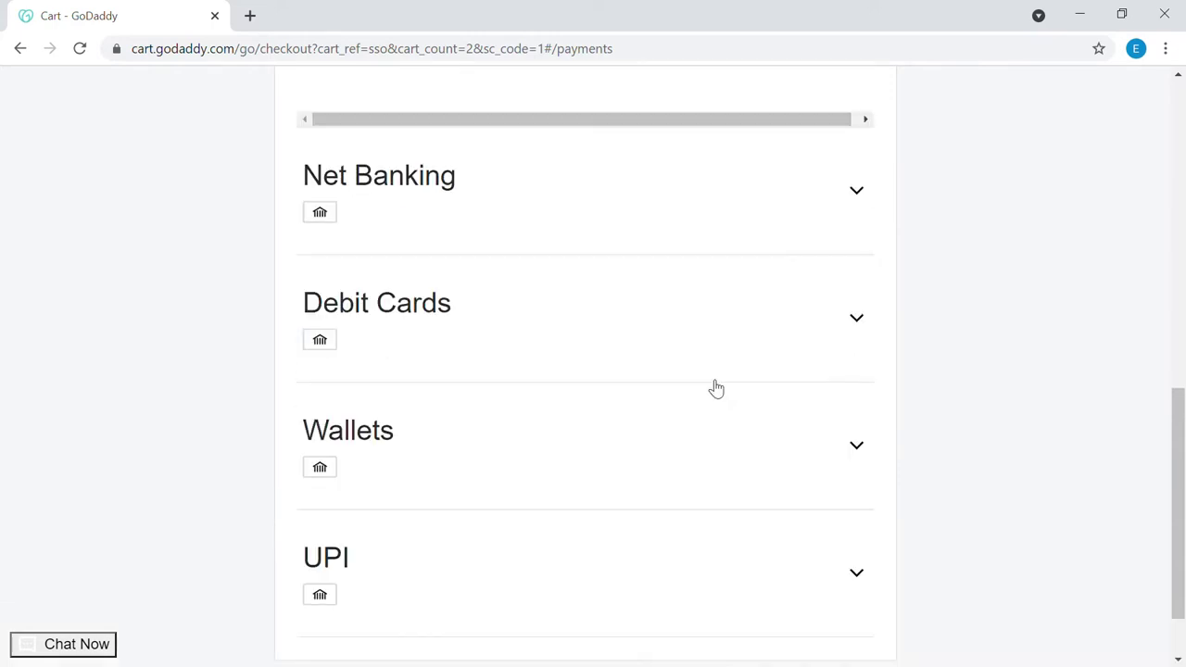
- Examine the saved billing information and the available payment methods, from credit cards and net banking to wallets and UPI
scroll(722, 371, up, 8)
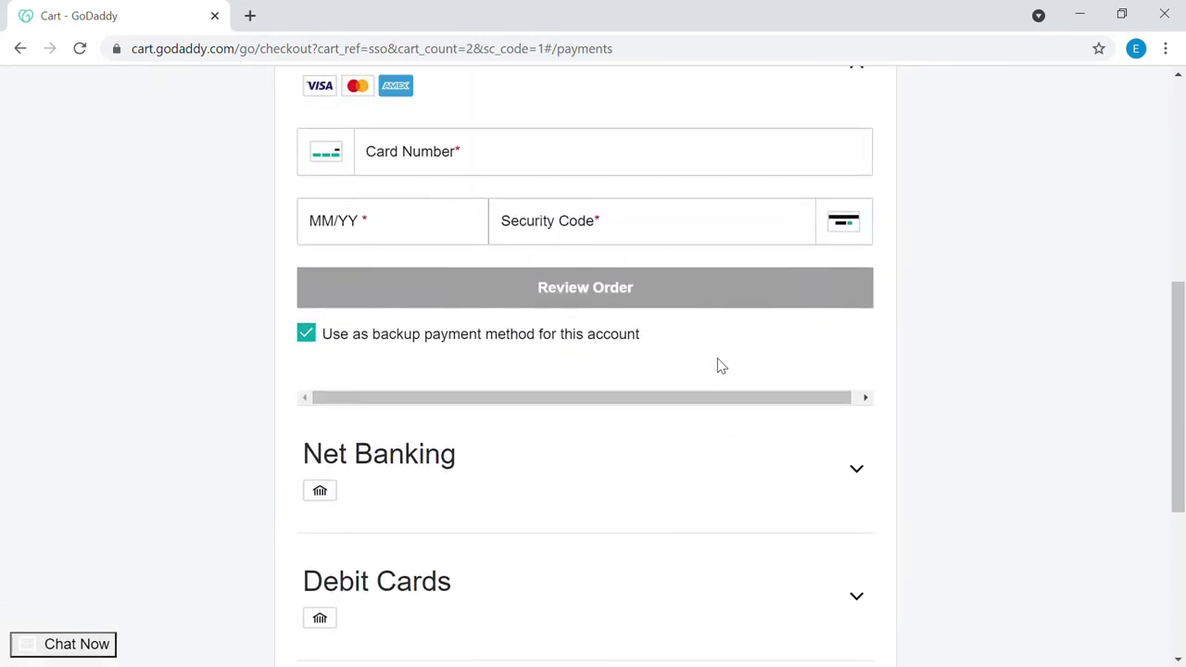
scroll(724, 375, down, 1)
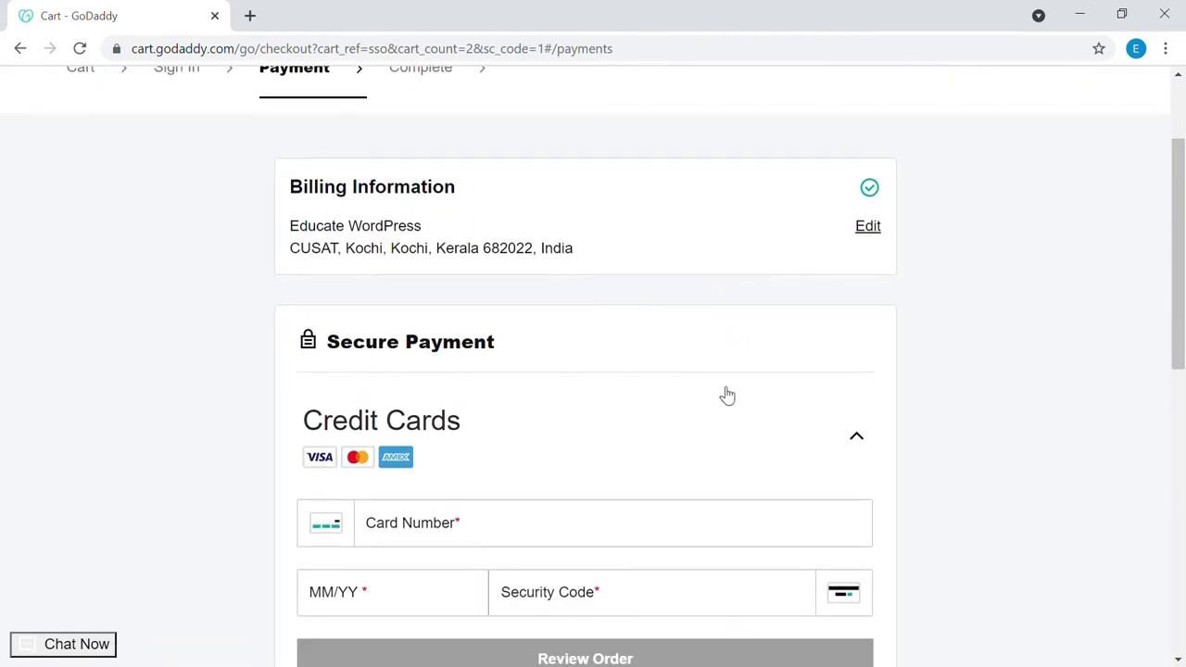
scroll(718, 287, down, 1)
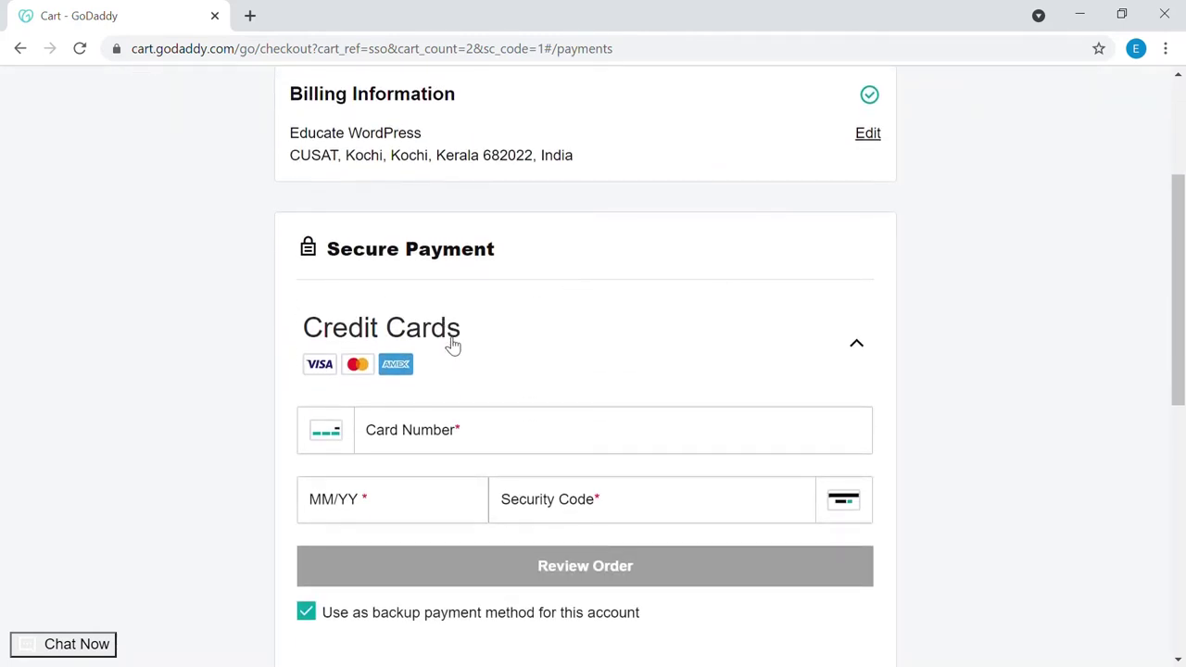
scroll(464, 320, down, 4)
scroll(482, 324, down, 1)
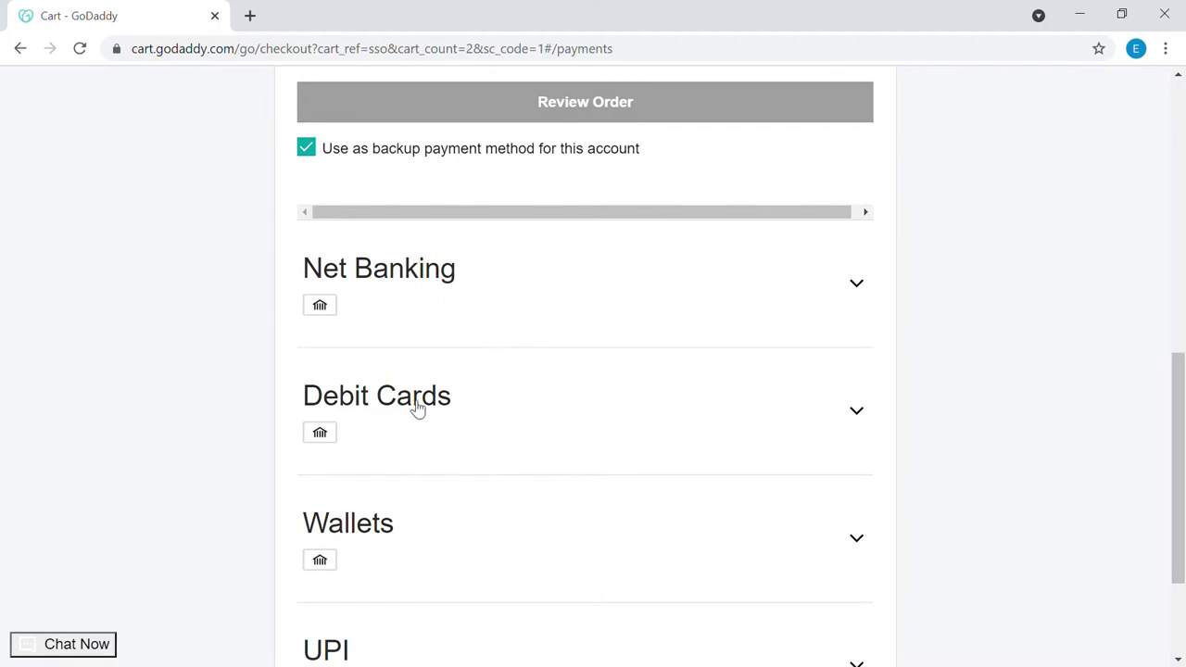
scroll(454, 399, down, 1)
scroll(509, 407, down, 1)
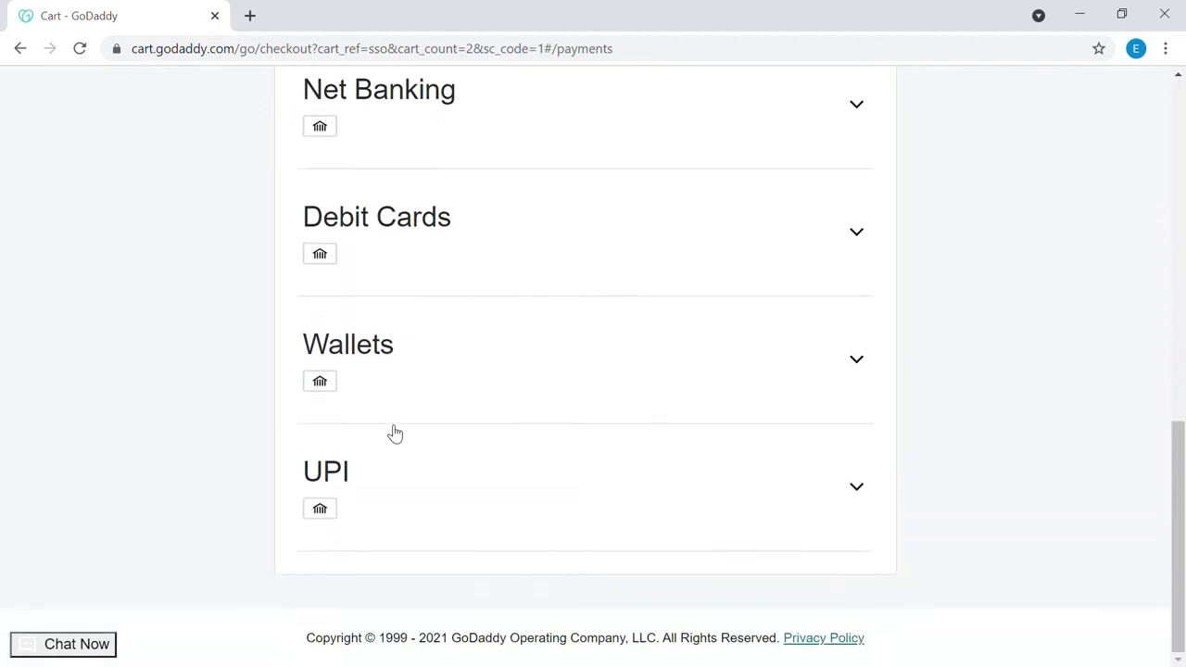
scroll(659, 361, up, 6)
scroll(683, 336, up, 4)
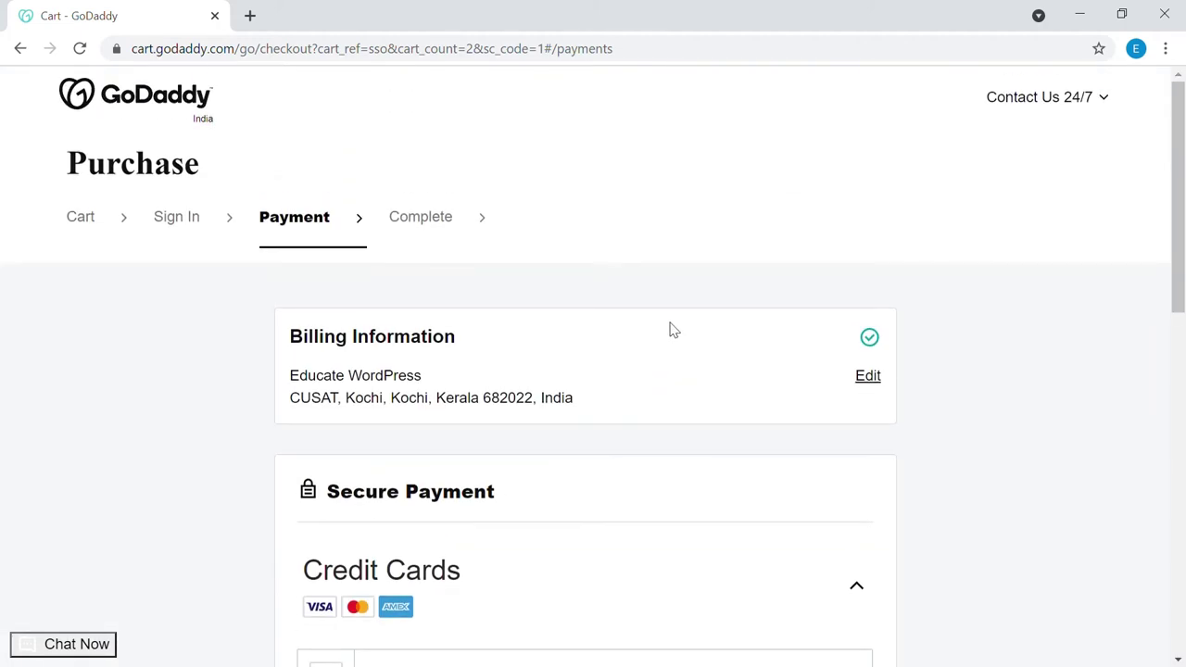
- Choose UPI as the payment method, then save and continue to the final order page
scroll(593, 265, down, 10)
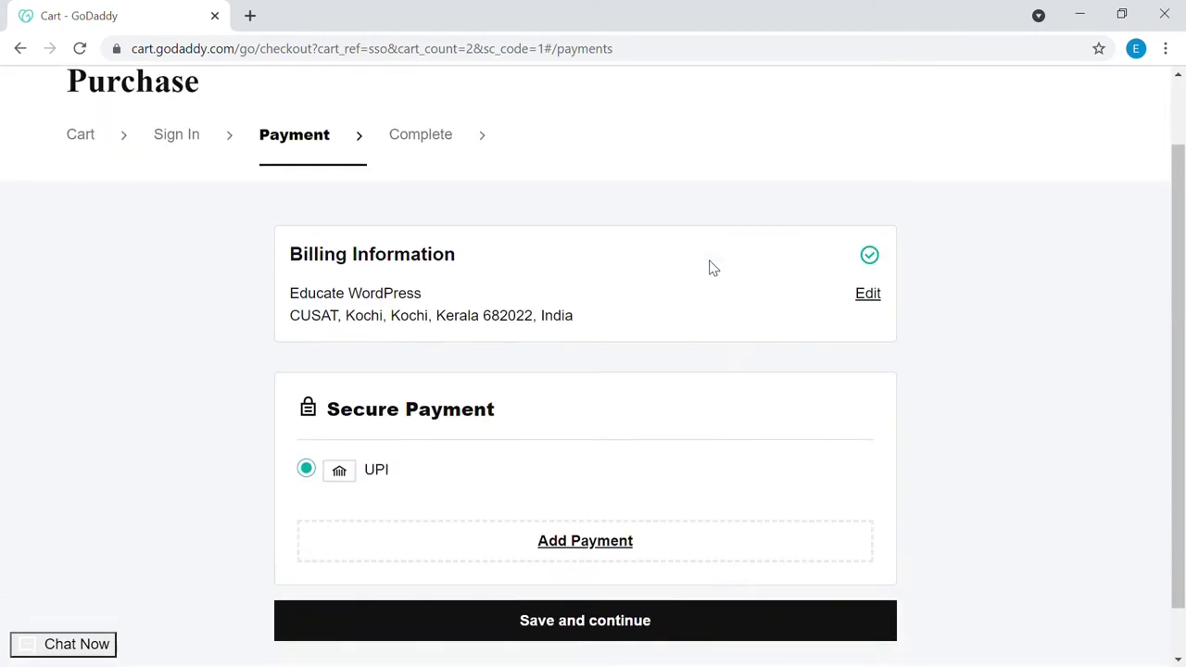
scroll(686, 278, down, 1)
click(577, 567)
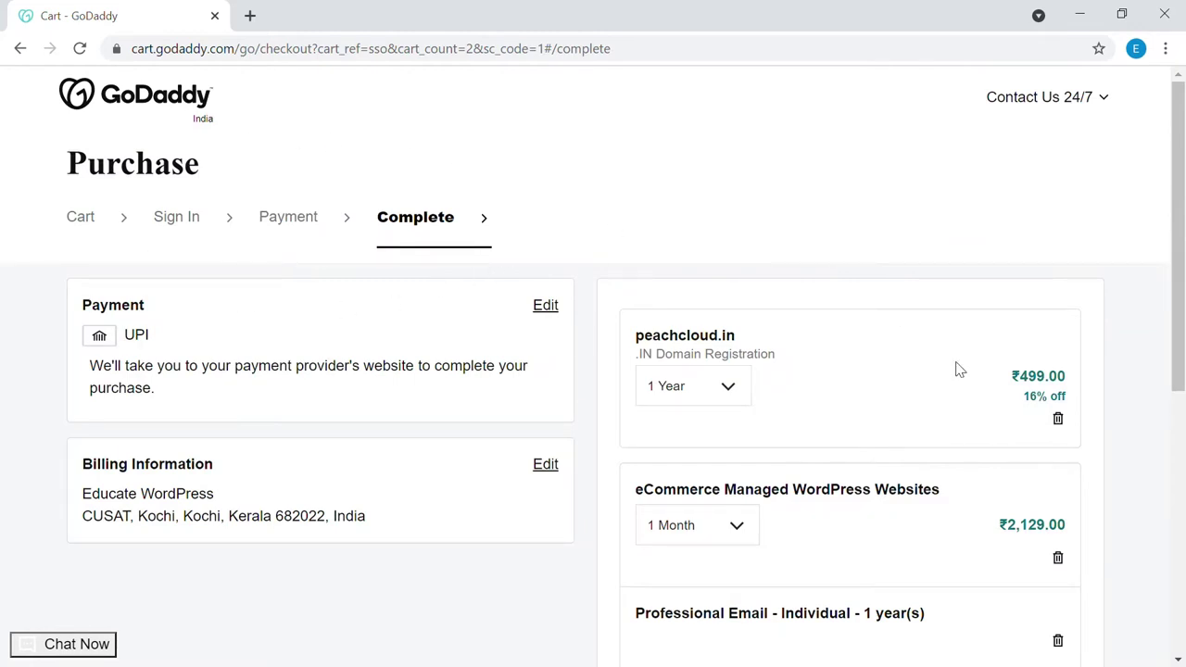
- Check the order summary with taxes and complete the purchase through UPI
scroll(960, 368, down, 2)
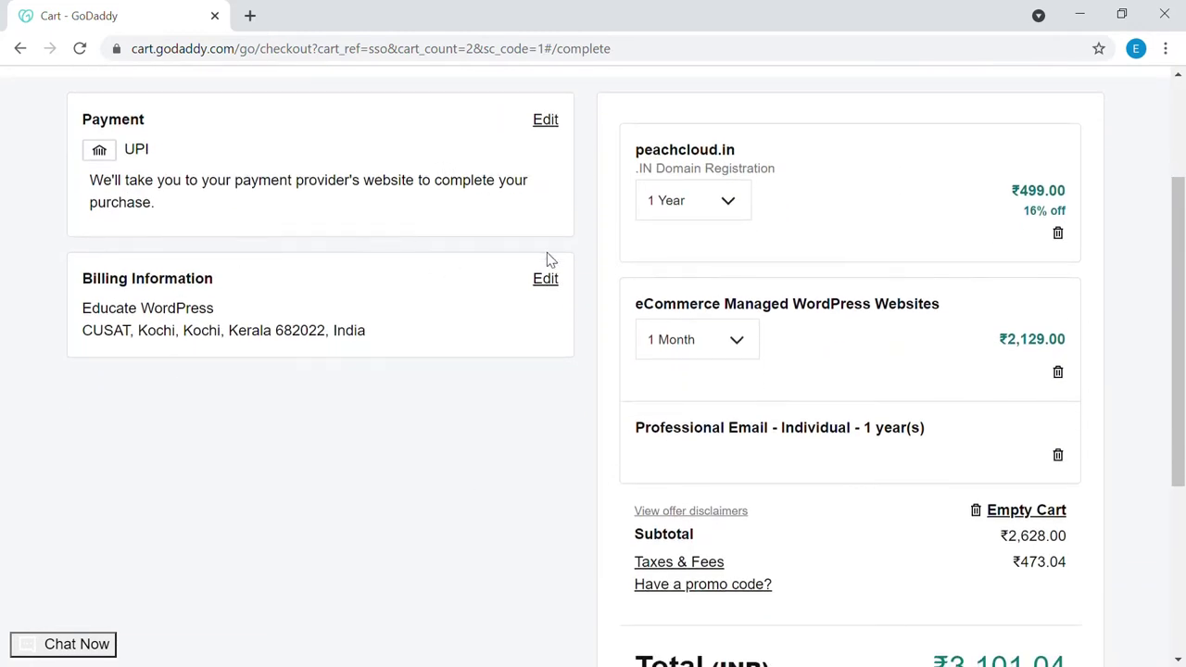
scroll(545, 255, down, 4)
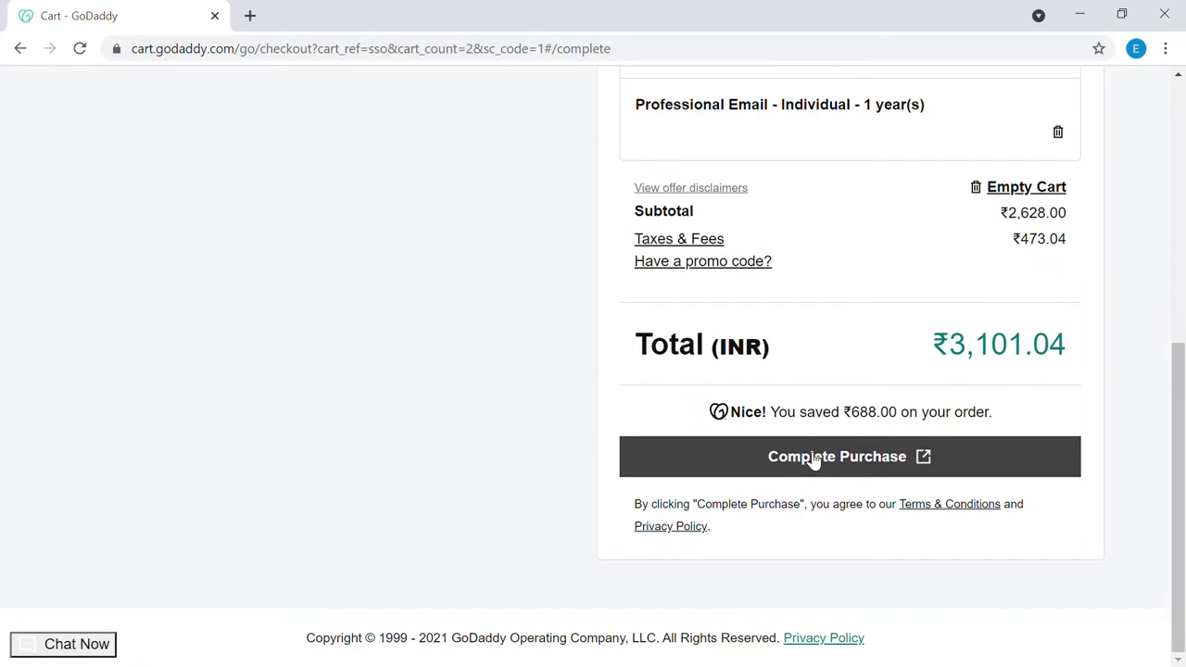
click(811, 460)
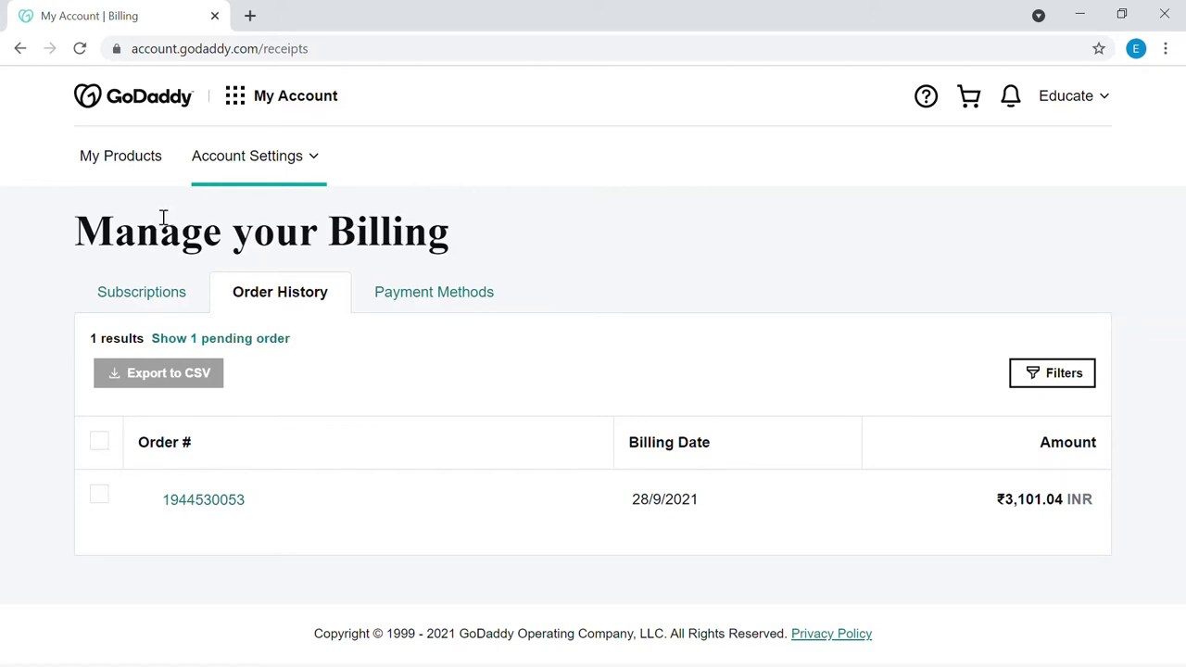
- Open My Products and examine the options for the peachcloud.in domain and the Managed WordPress plan
click(137, 165)
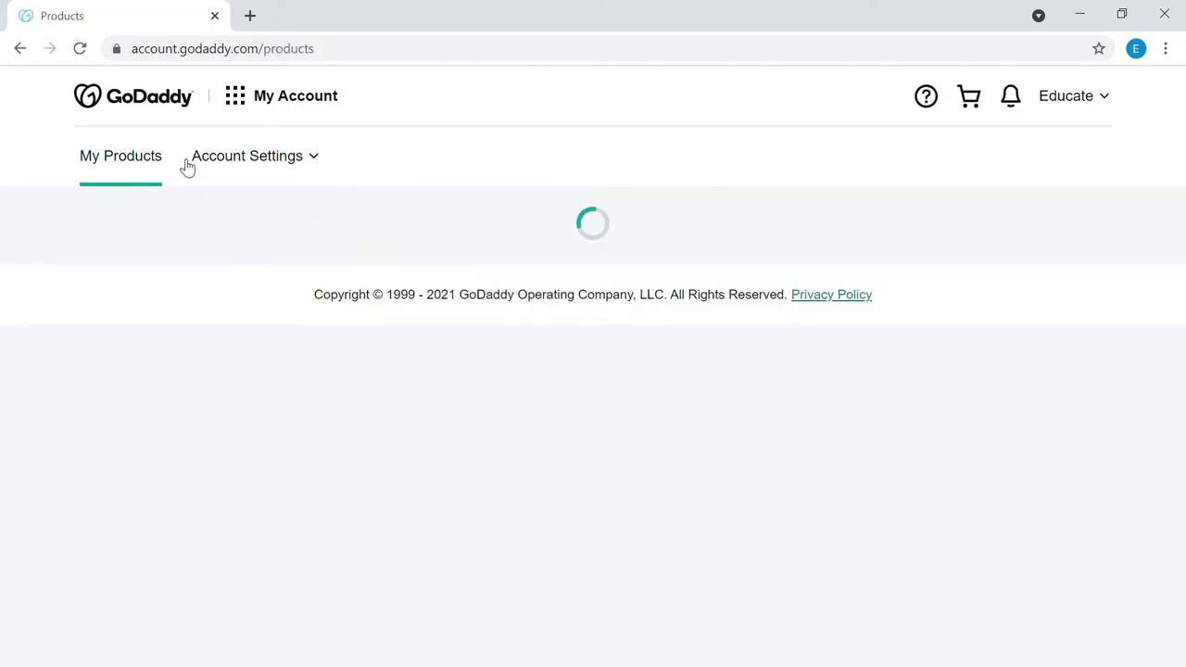
scroll(331, 270, down, 3)
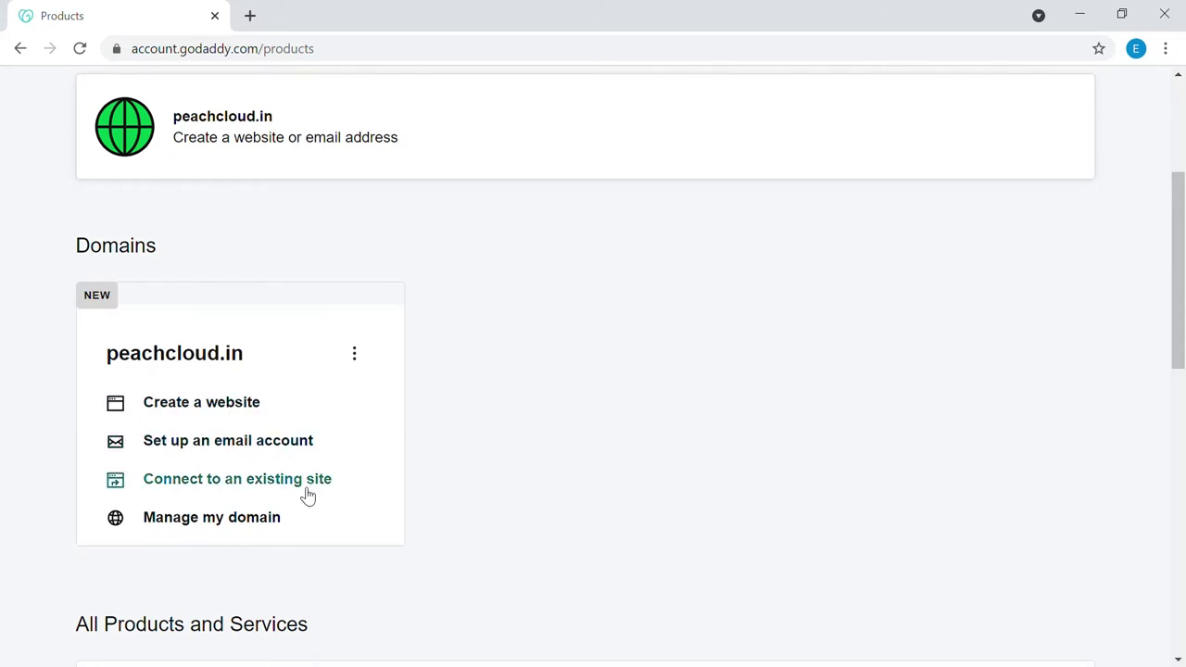
scroll(448, 479, down, 3)
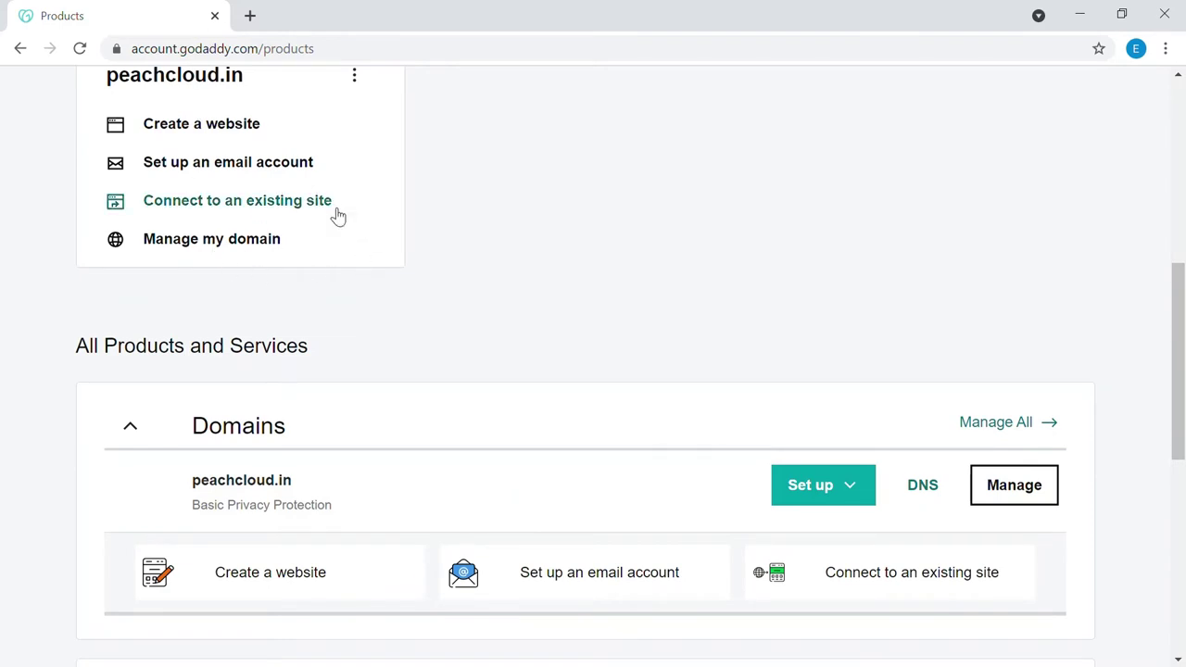
scroll(405, 257, down, 2)
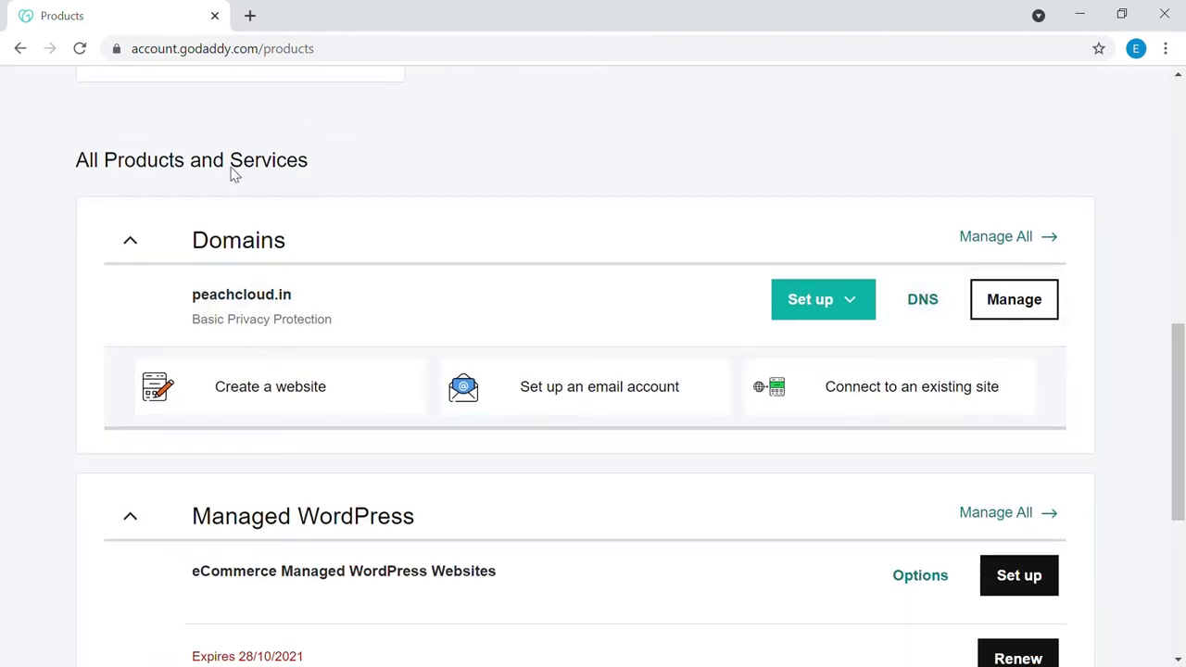
scroll(262, 312, down, 3)
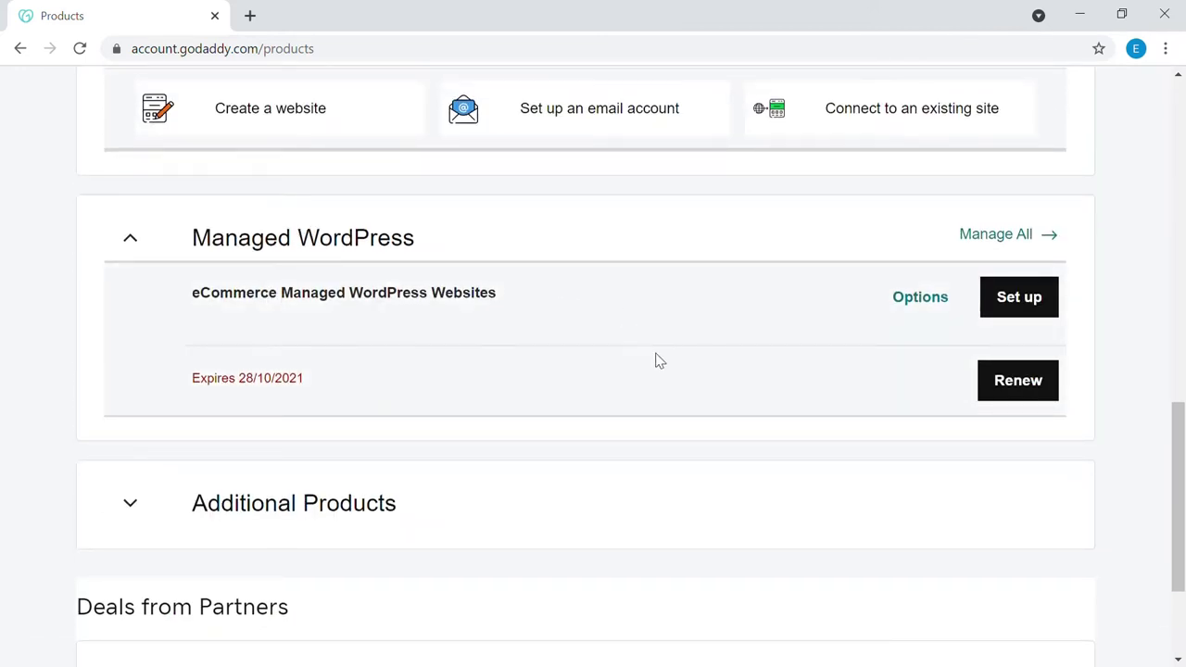
scroll(378, 295, down, 1)
scroll(474, 302, up, 2)
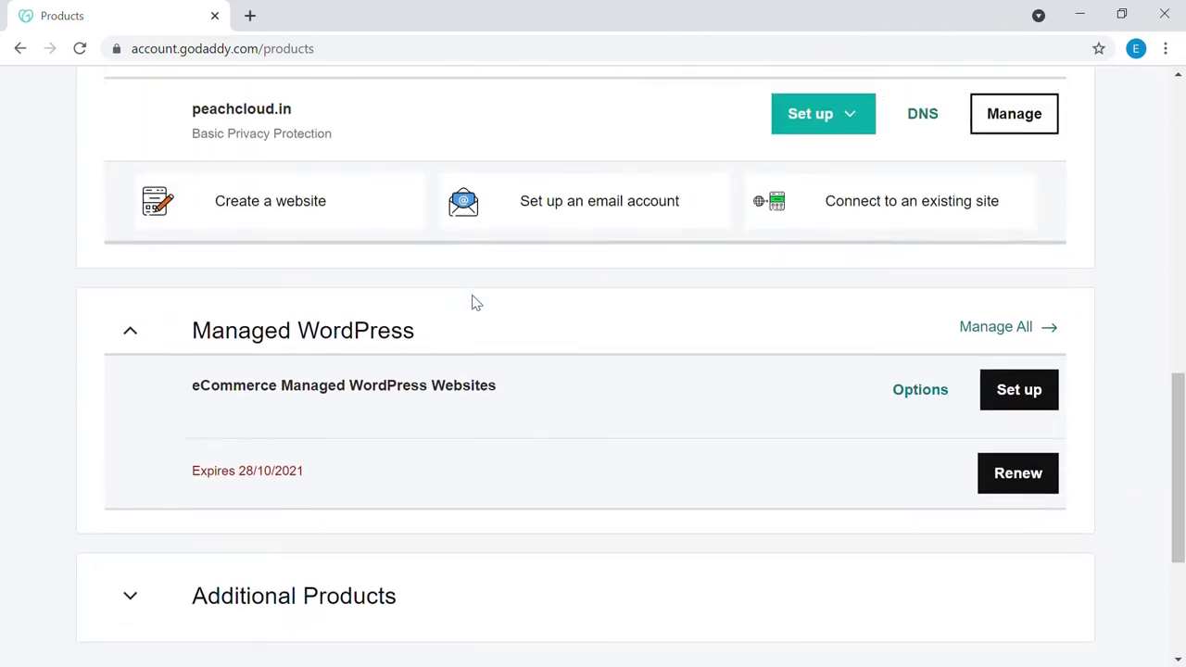
scroll(527, 326, up, 2)
scroll(524, 319, up, 3)
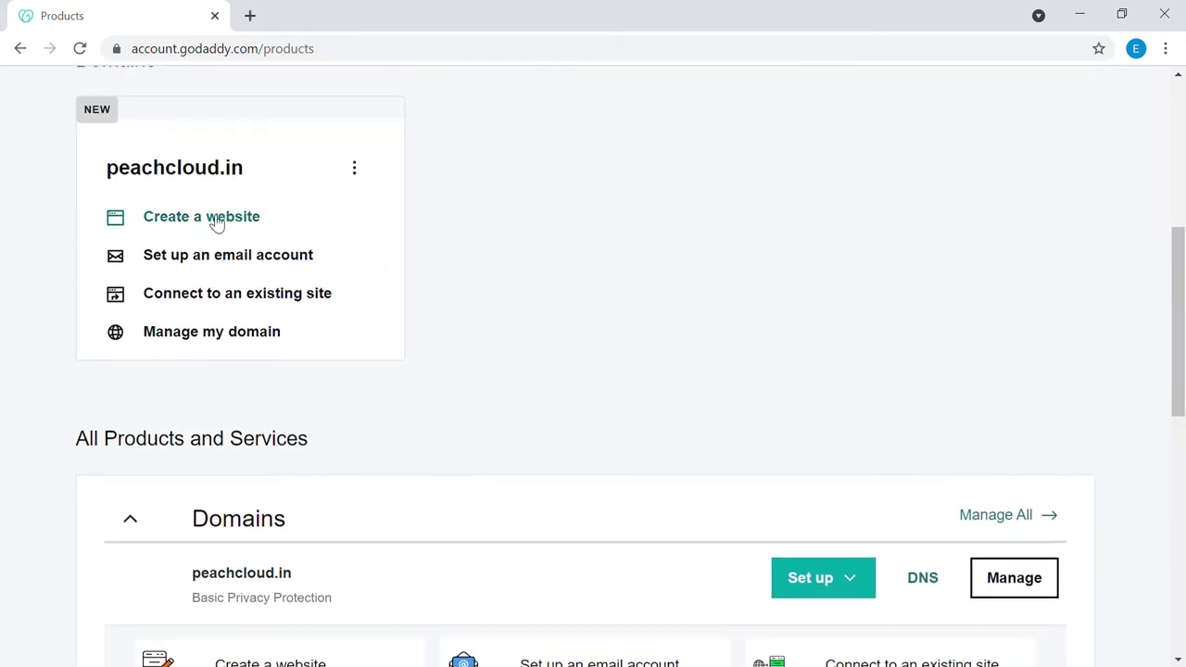
- Start creating a website for peachcloud.in and look over the site type choices
click(216, 224)
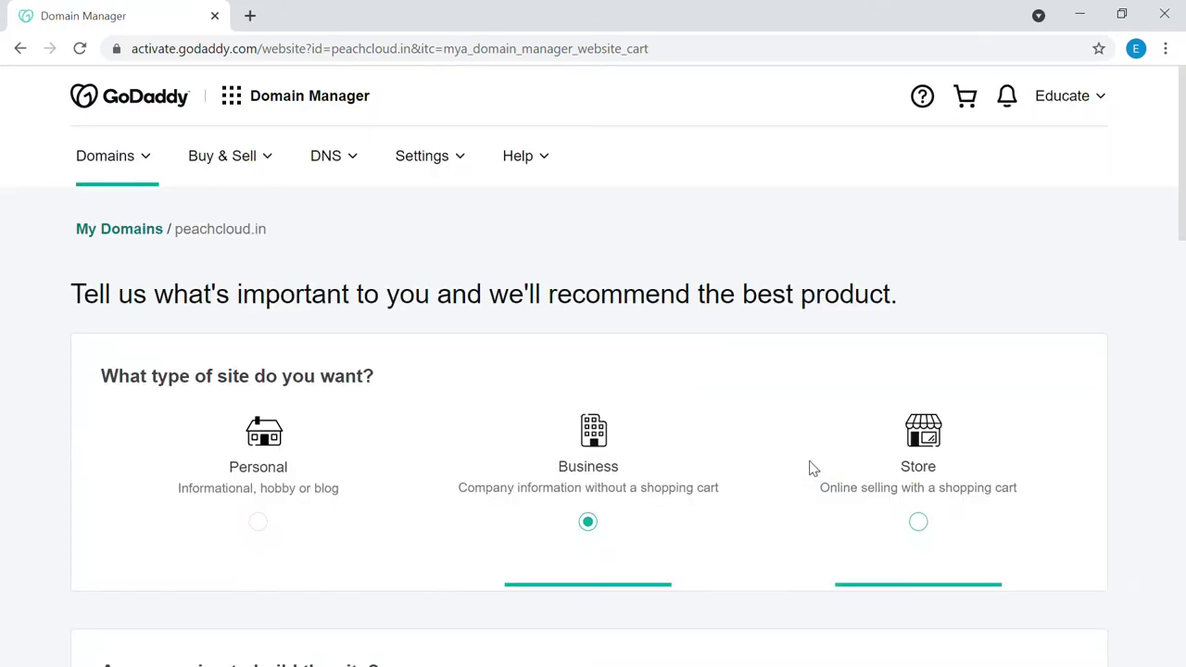
scroll(696, 328, down, 1)
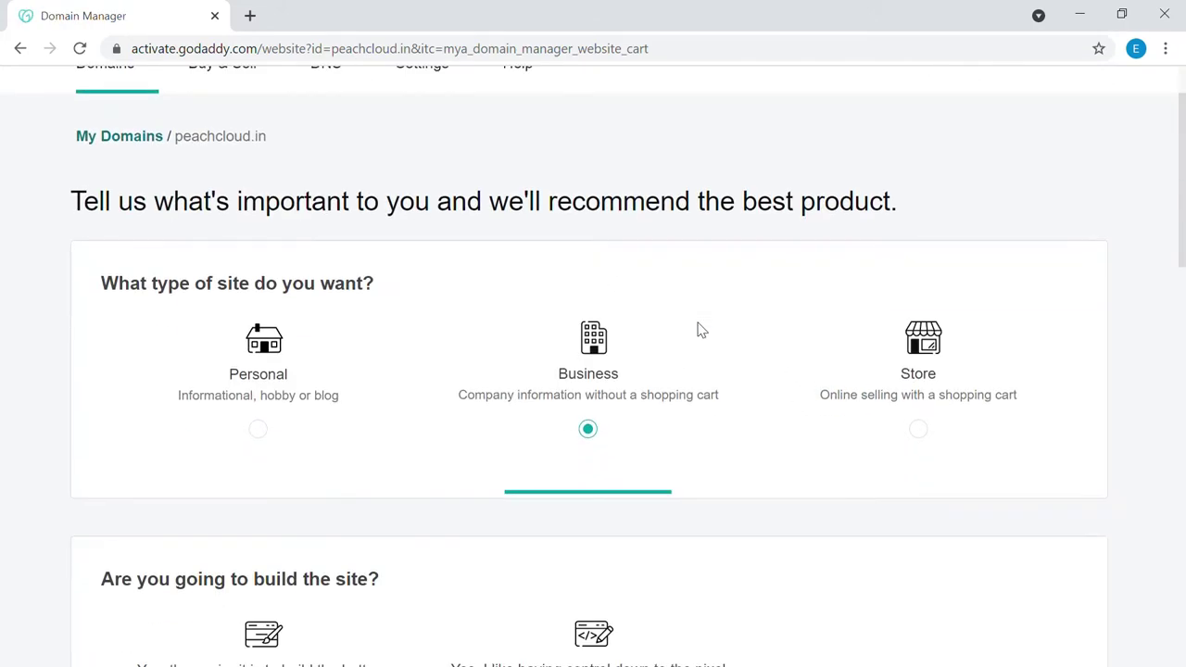
scroll(702, 327, up, 1)
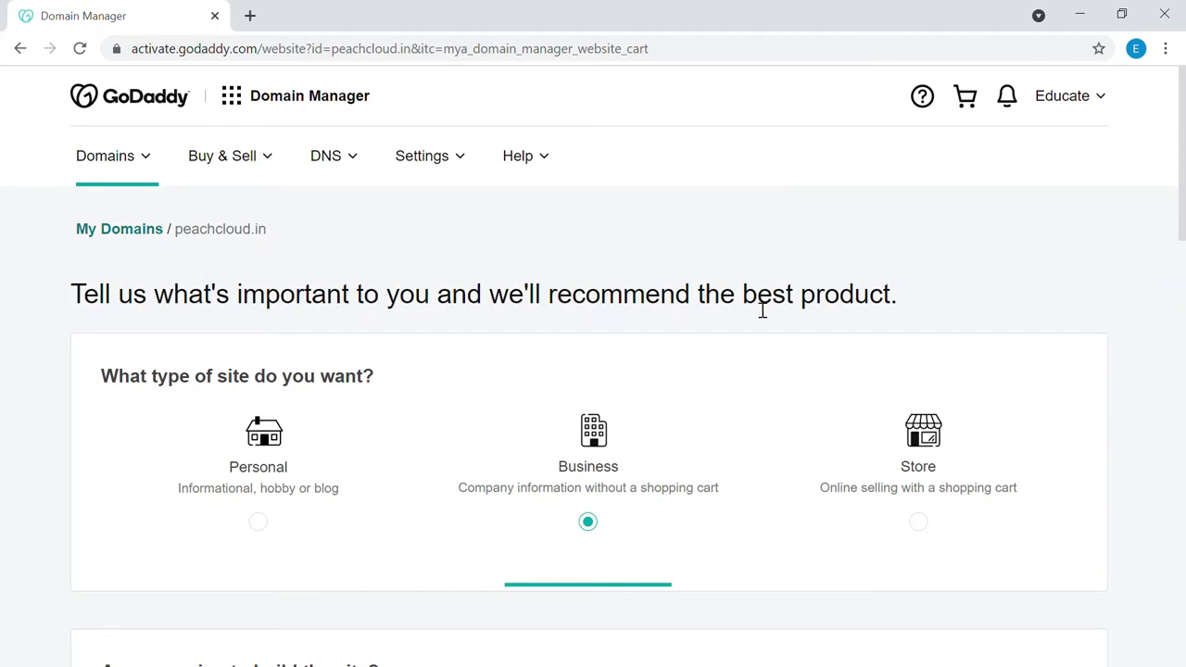
- Choose Store as the site type with the easier, no-technical-knowledge build option, and start the Managed WordPress setup
scroll(732, 289, down, 1)
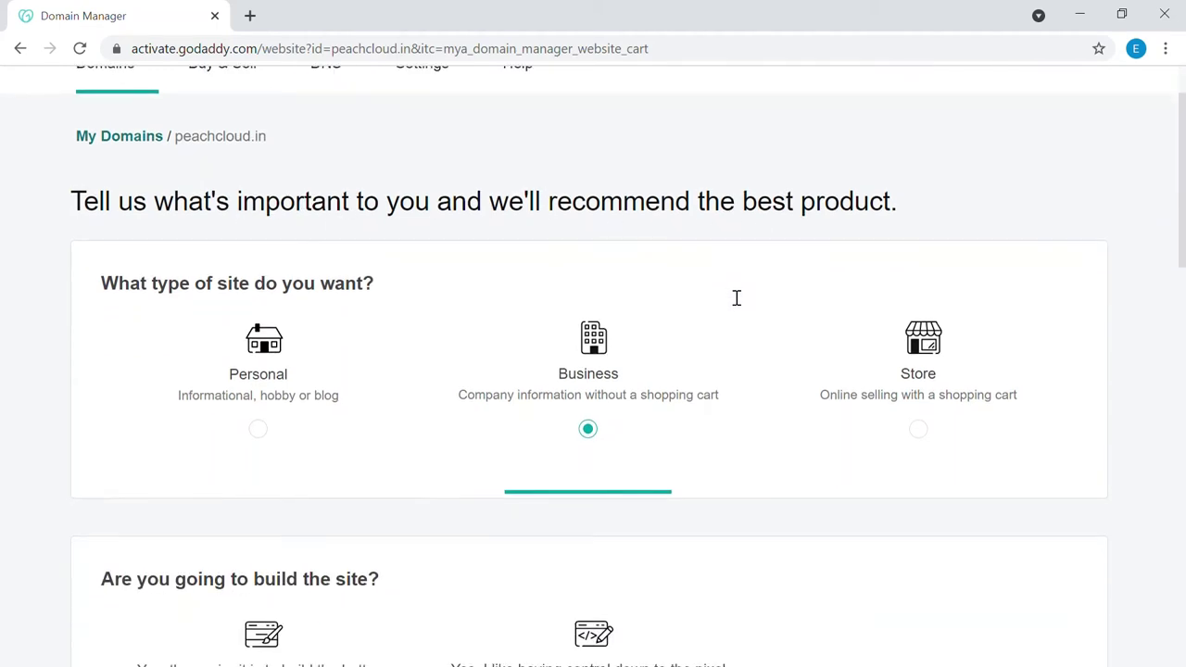
click(918, 430)
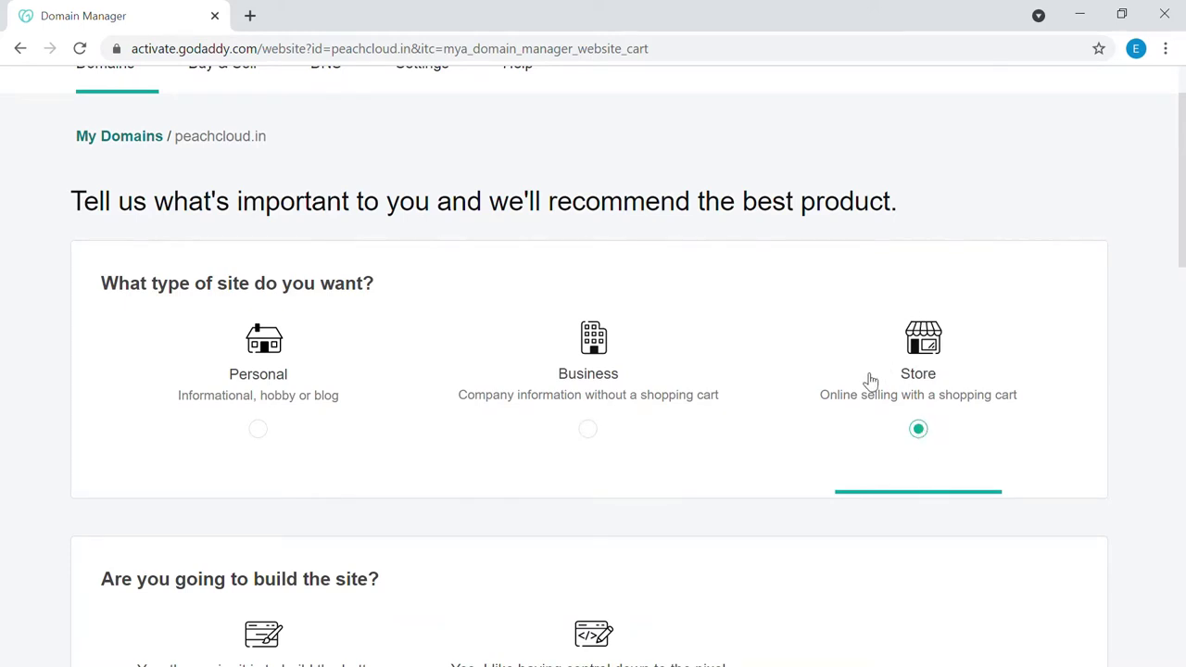
scroll(939, 411, down, 3)
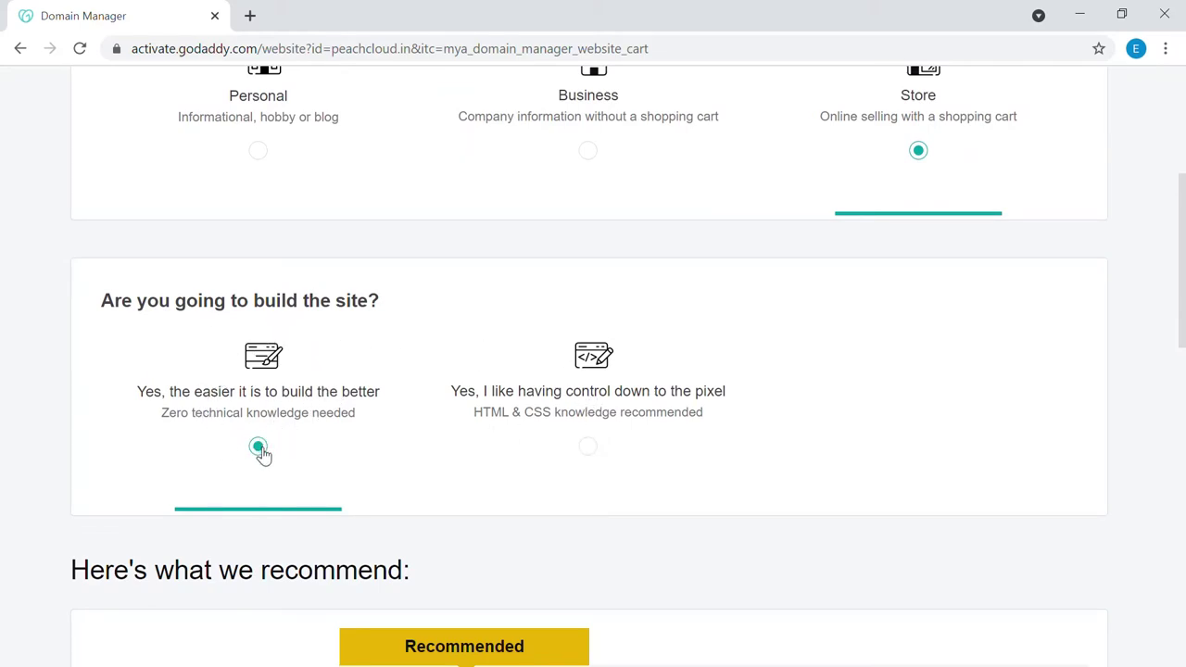
scroll(300, 410, down, 3)
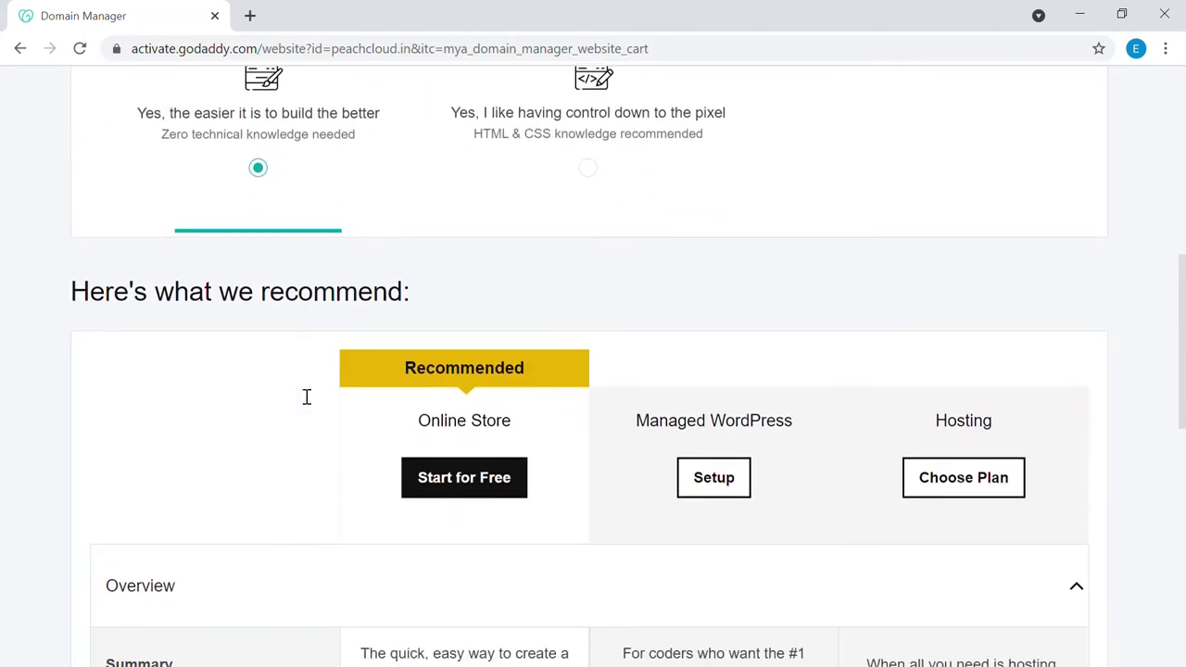
scroll(371, 375, down, 1)
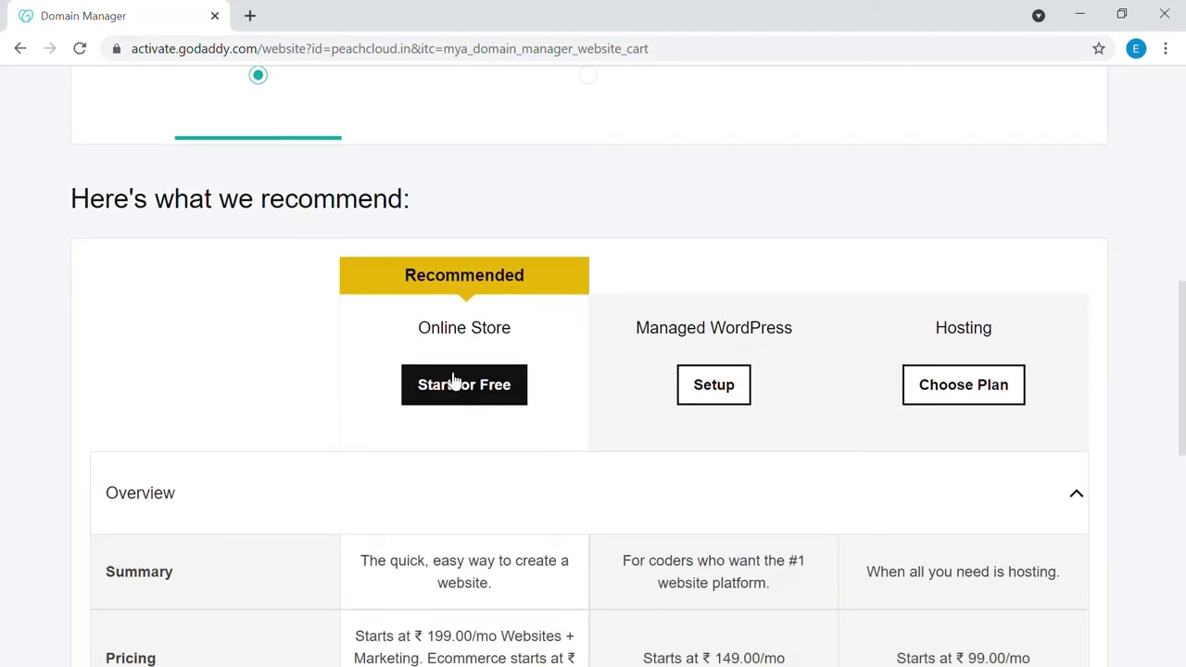
click(710, 388)
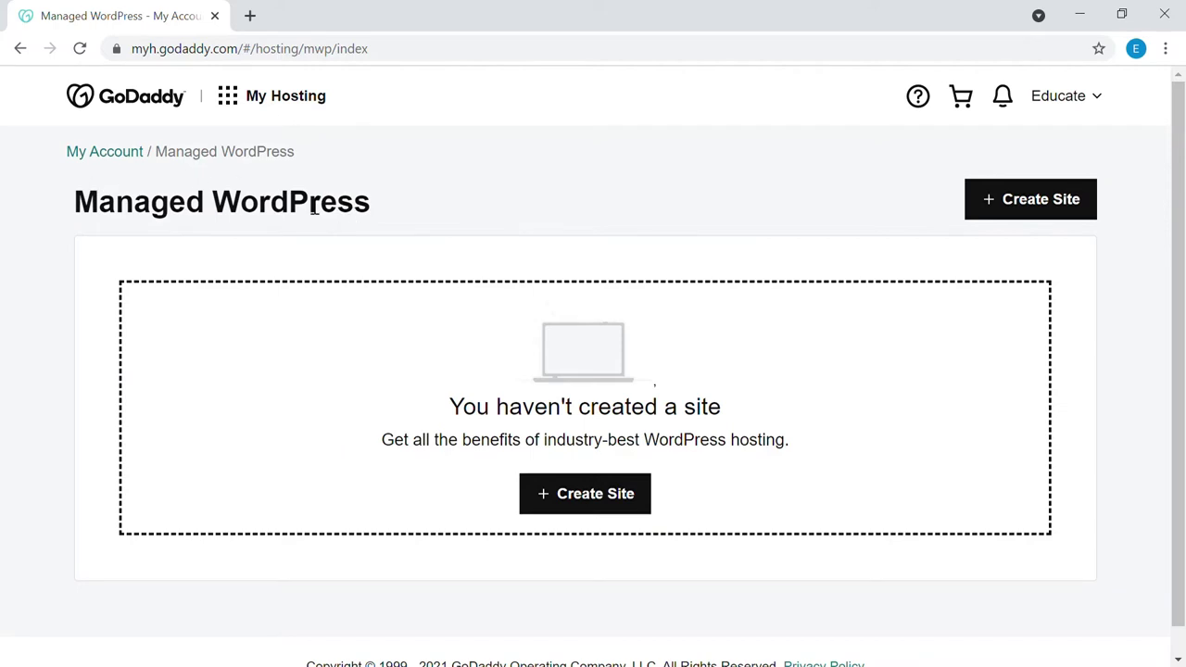
- Start creating a Managed WordPress site, review the ways to build it, and choose default WordPress
click(629, 509)
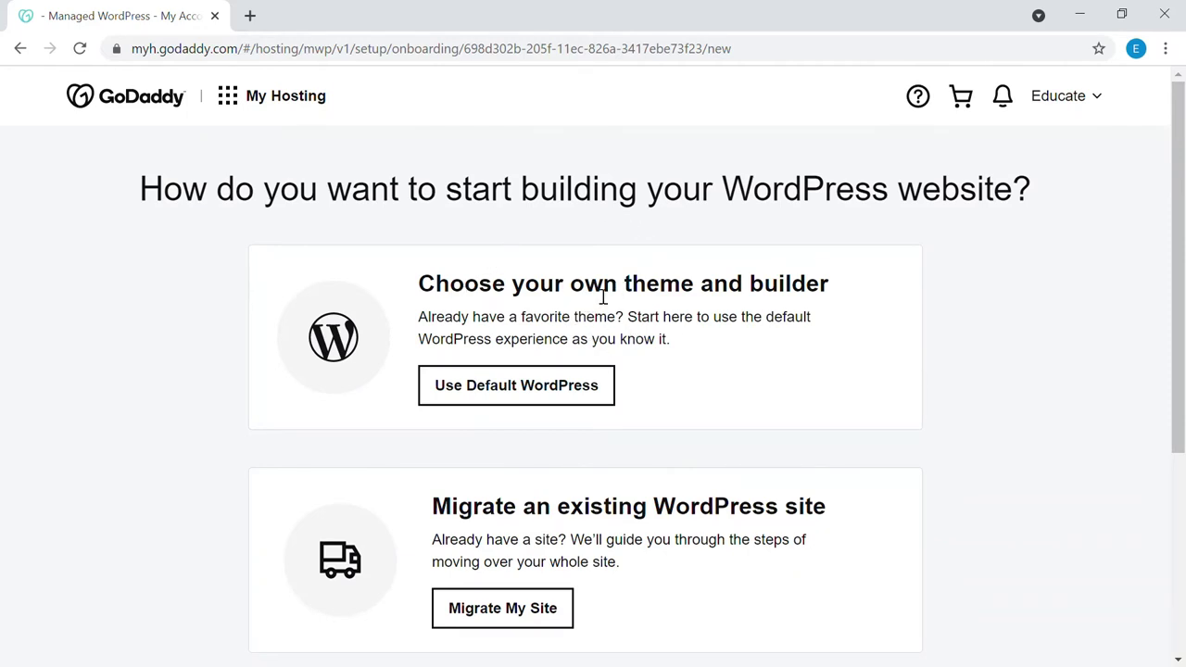
scroll(701, 358, down, 2)
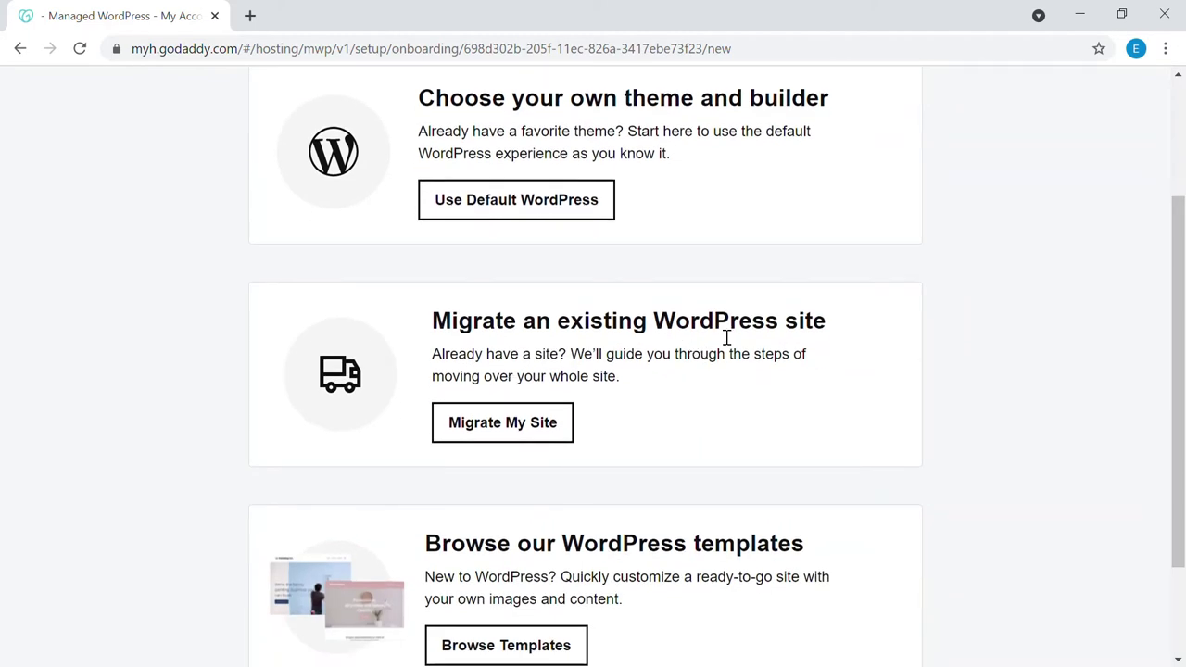
scroll(727, 338, down, 2)
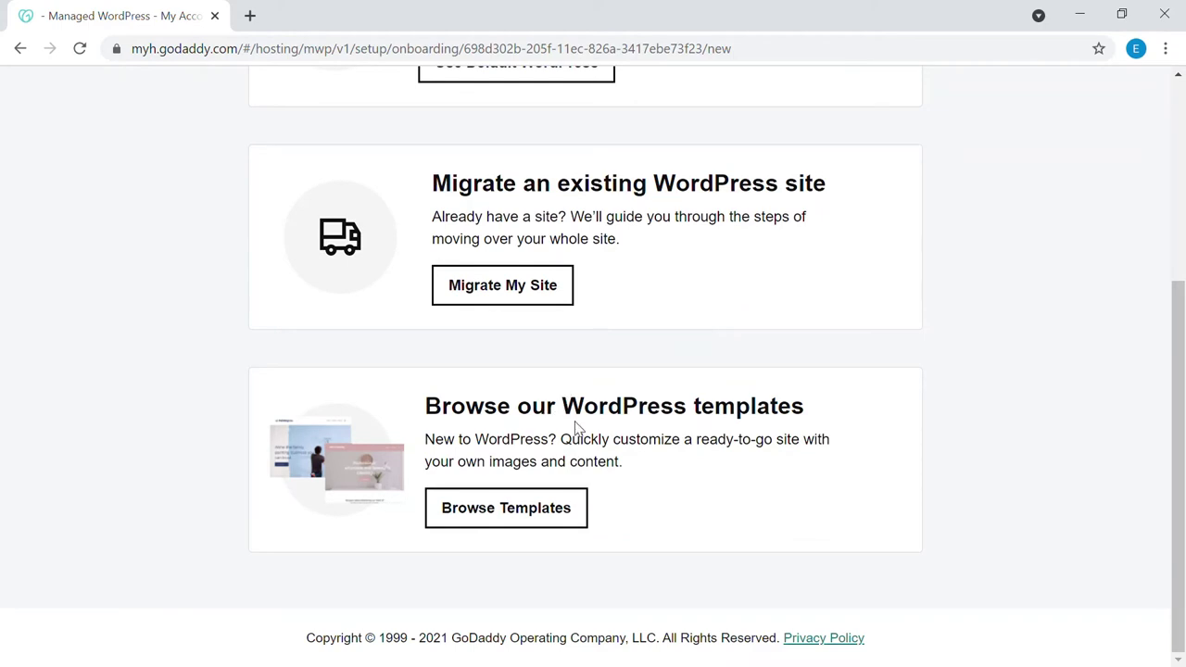
scroll(591, 419, up, 4)
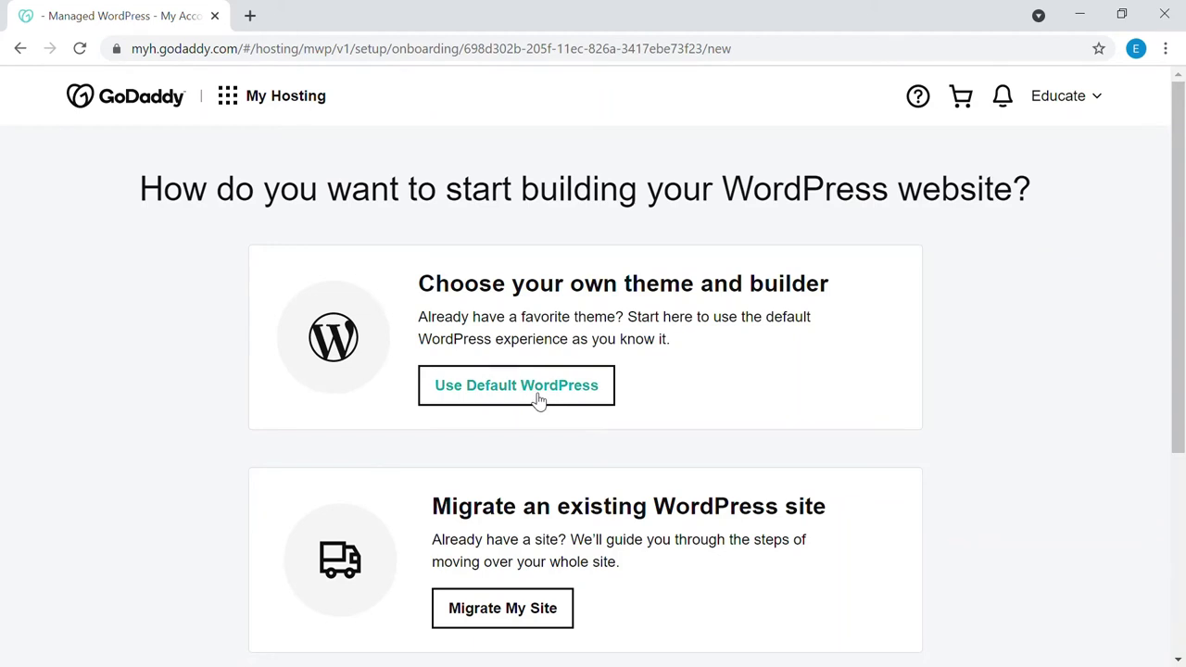
click(539, 400)
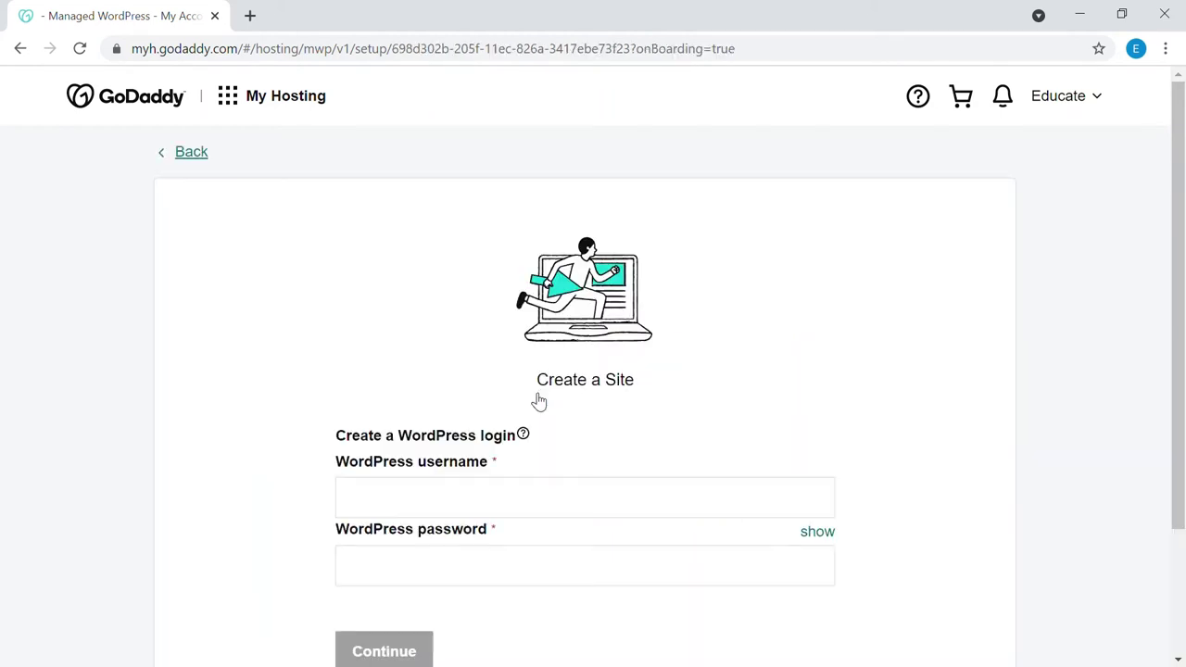
- Create the WordPress login with the username educatewp and a WordPress password, then continue
scroll(539, 401, down, 1)
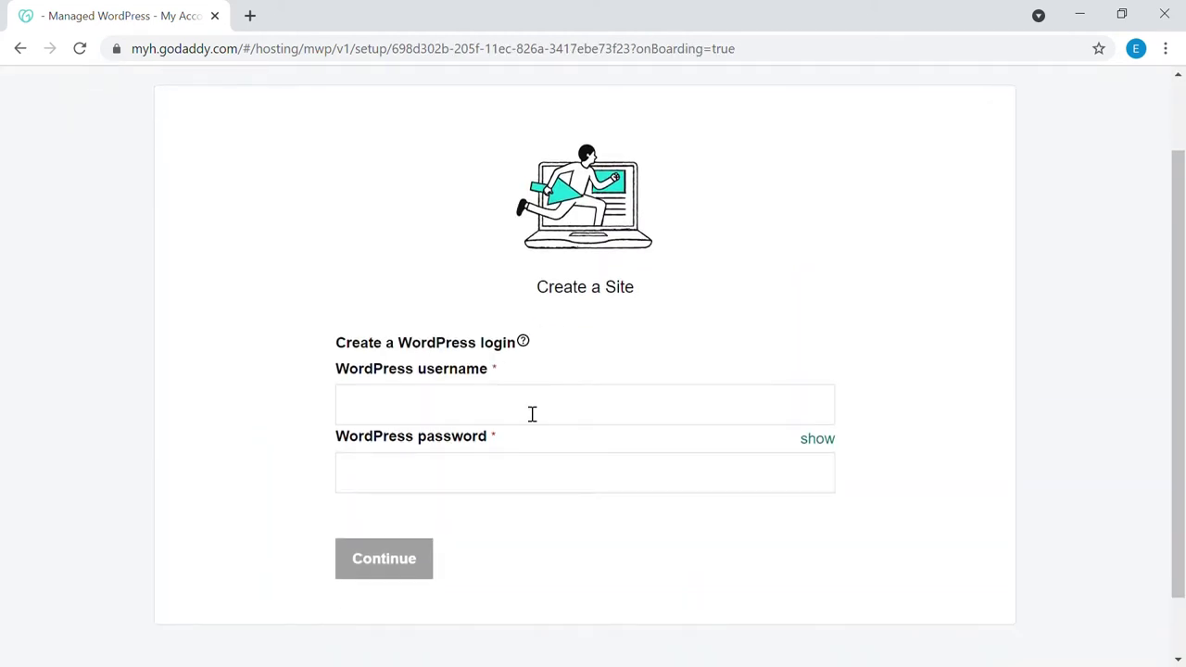
click(516, 423)
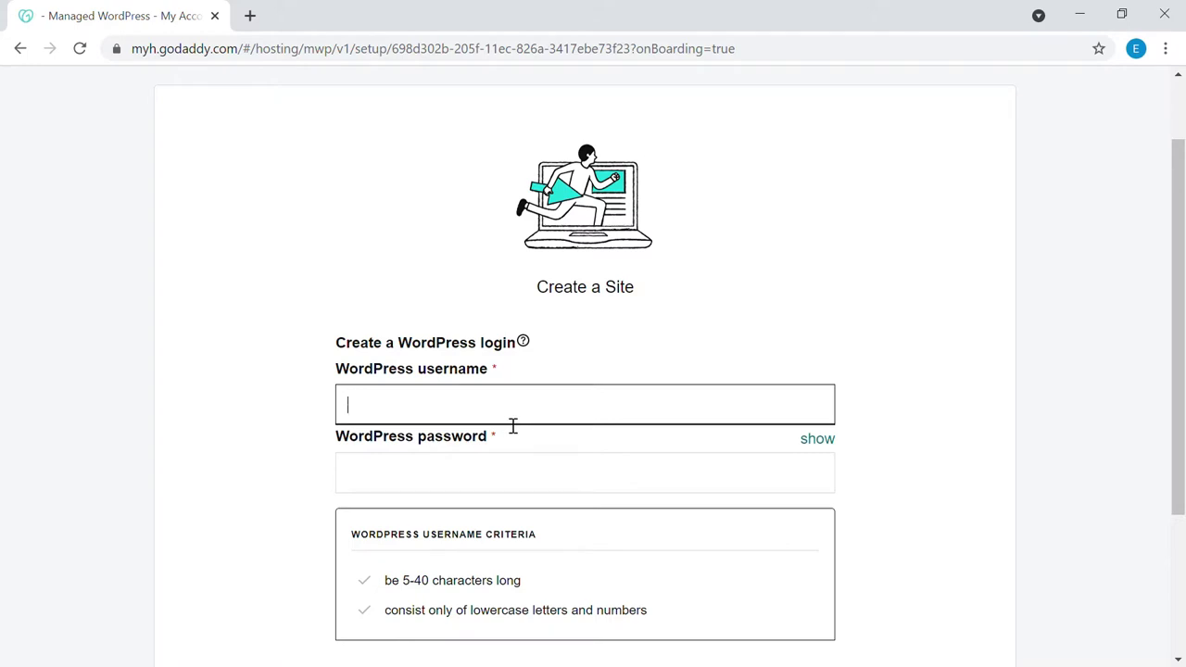
scroll(513, 426, down, 1)
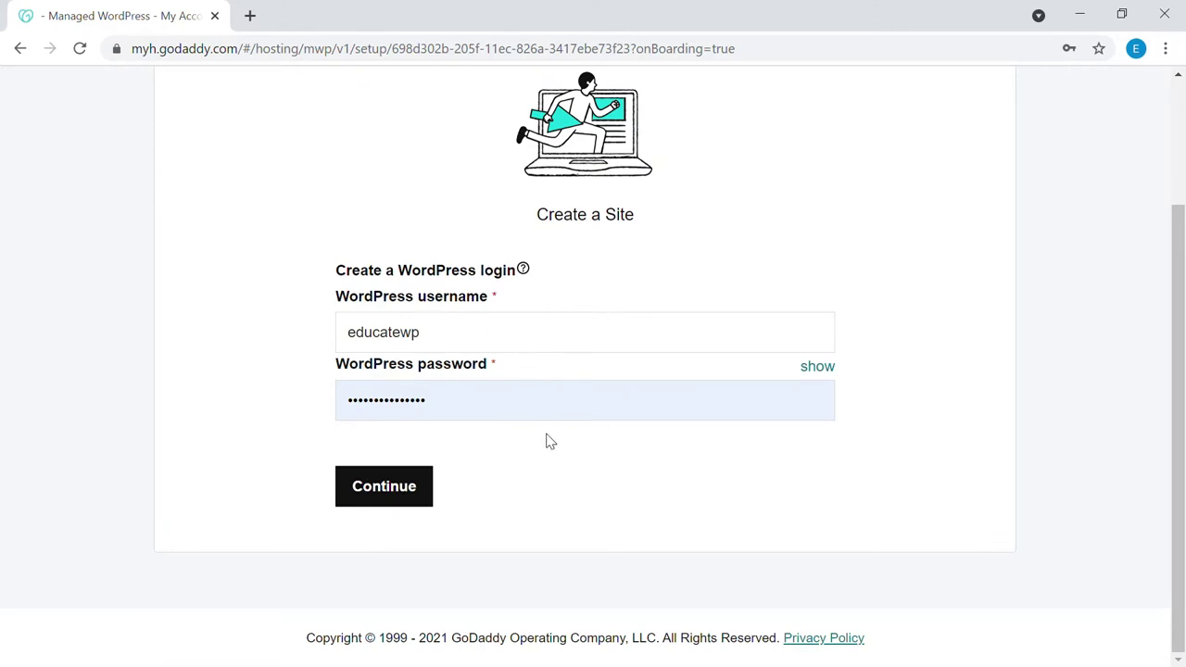
scroll(547, 441, up, 1)
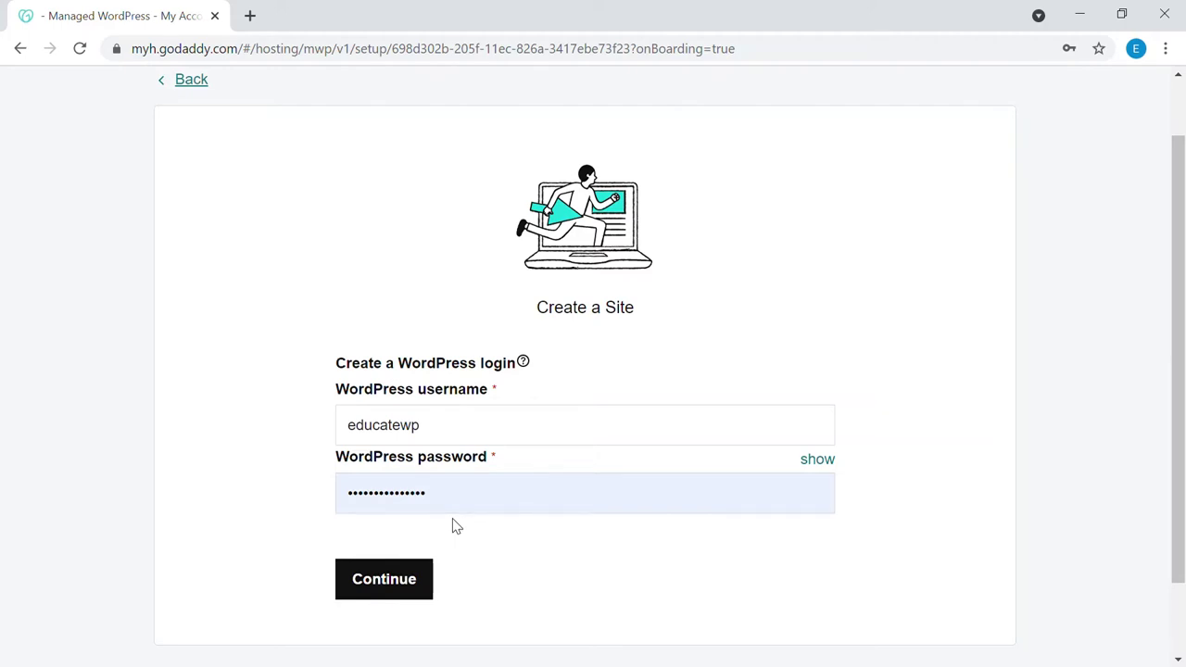
click(399, 569)
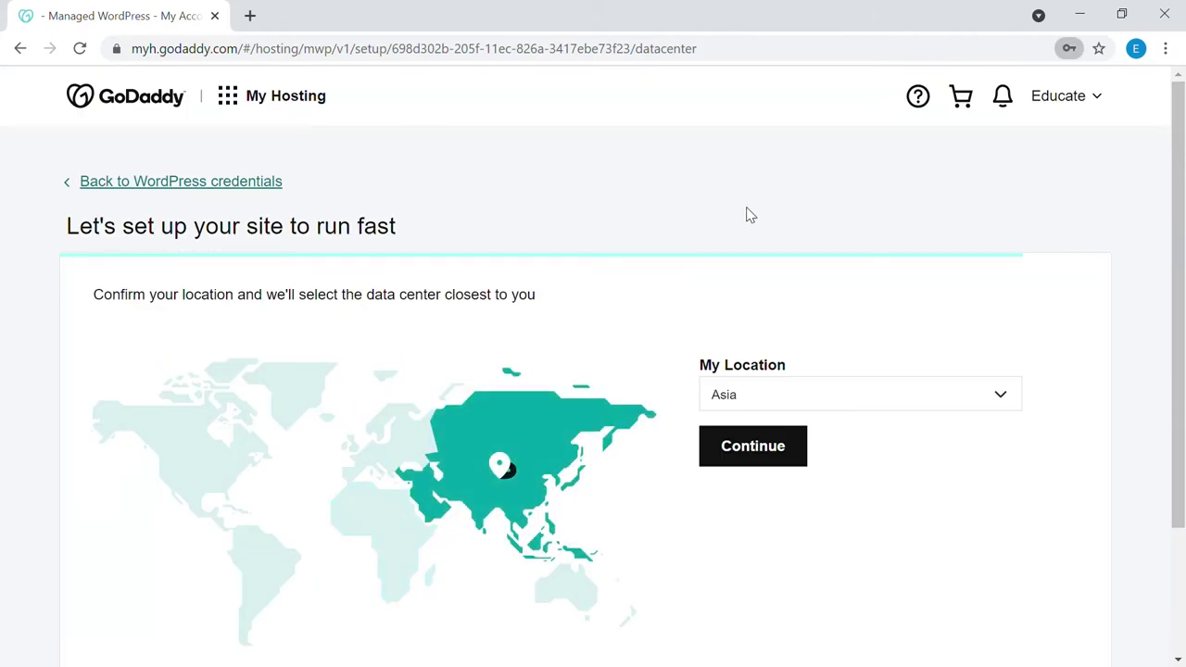
- Confirm Asia as the location for the data center and look over the created site's summary
scroll(742, 217, down, 1)
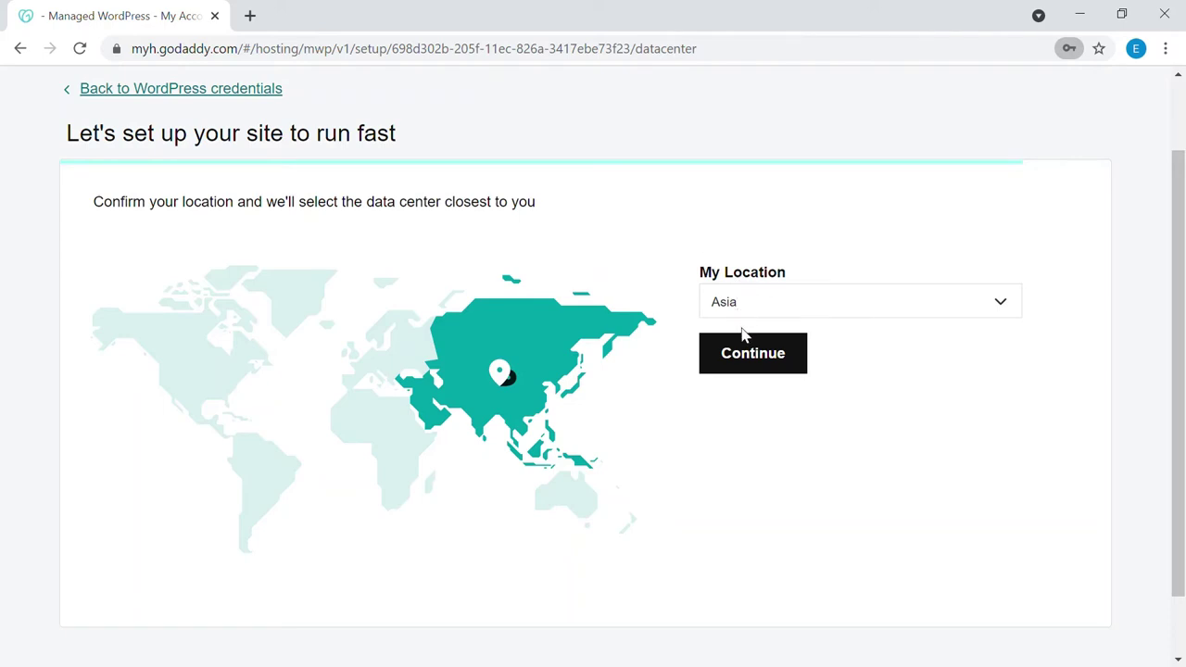
click(748, 357)
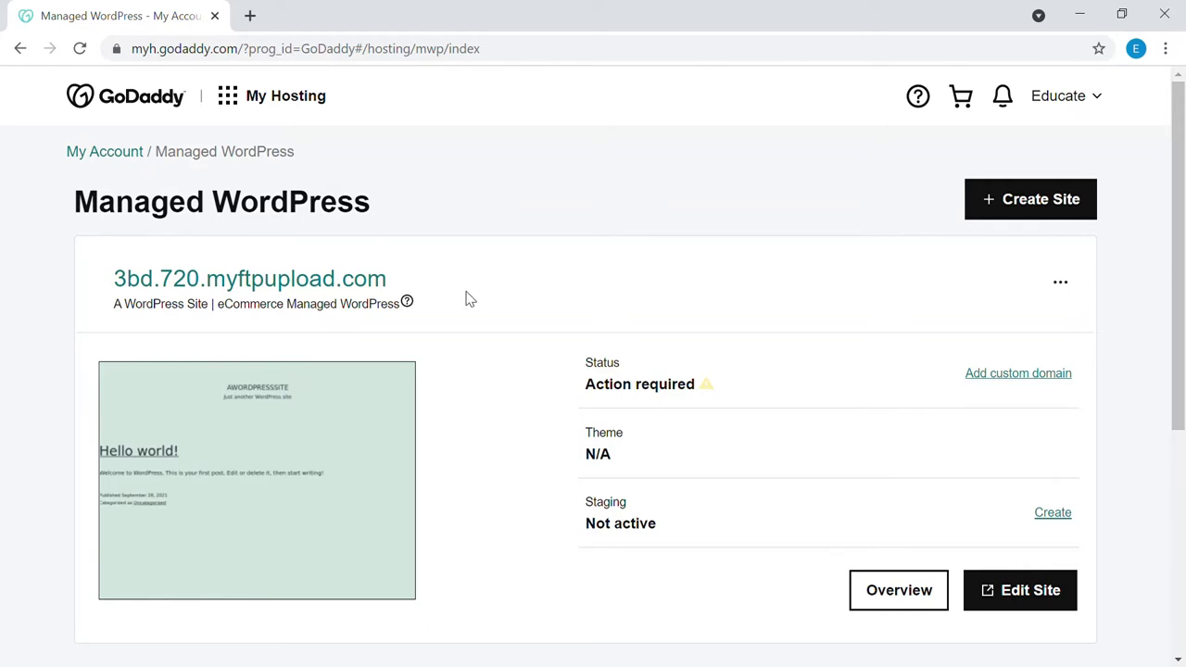
scroll(469, 300, down, 2)
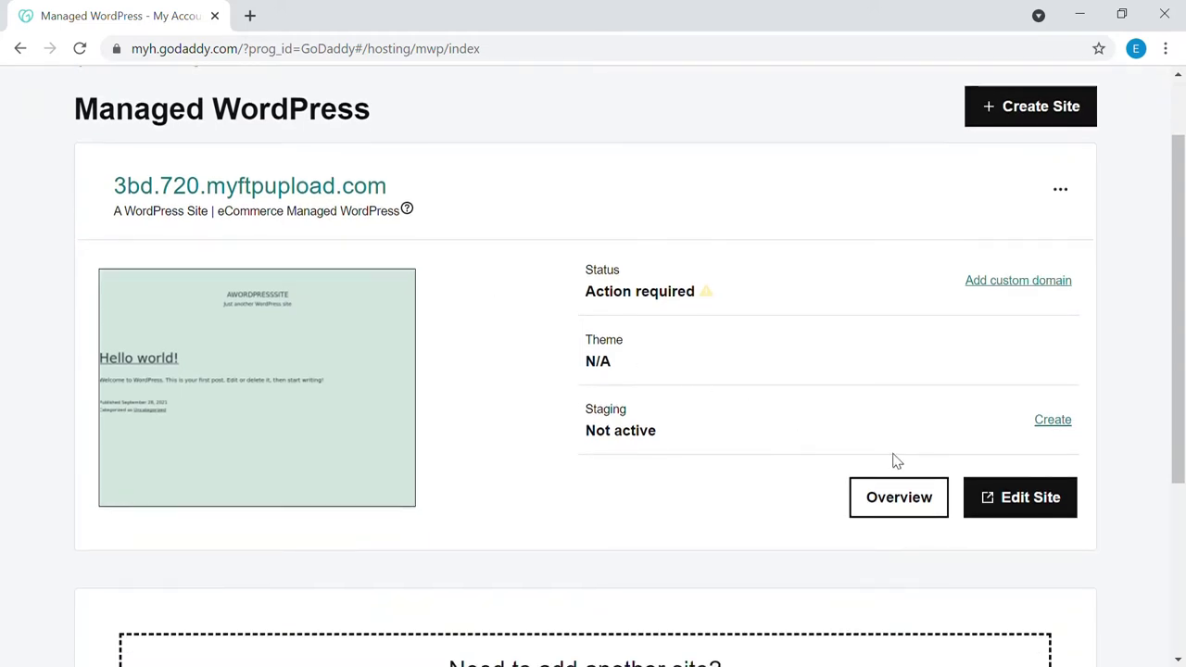
scroll(926, 492, down, 1)
scroll(926, 399, up, 1)
- Add peachcloud.in as the site's new primary domain and close the domain setup dialog
click(1020, 282)
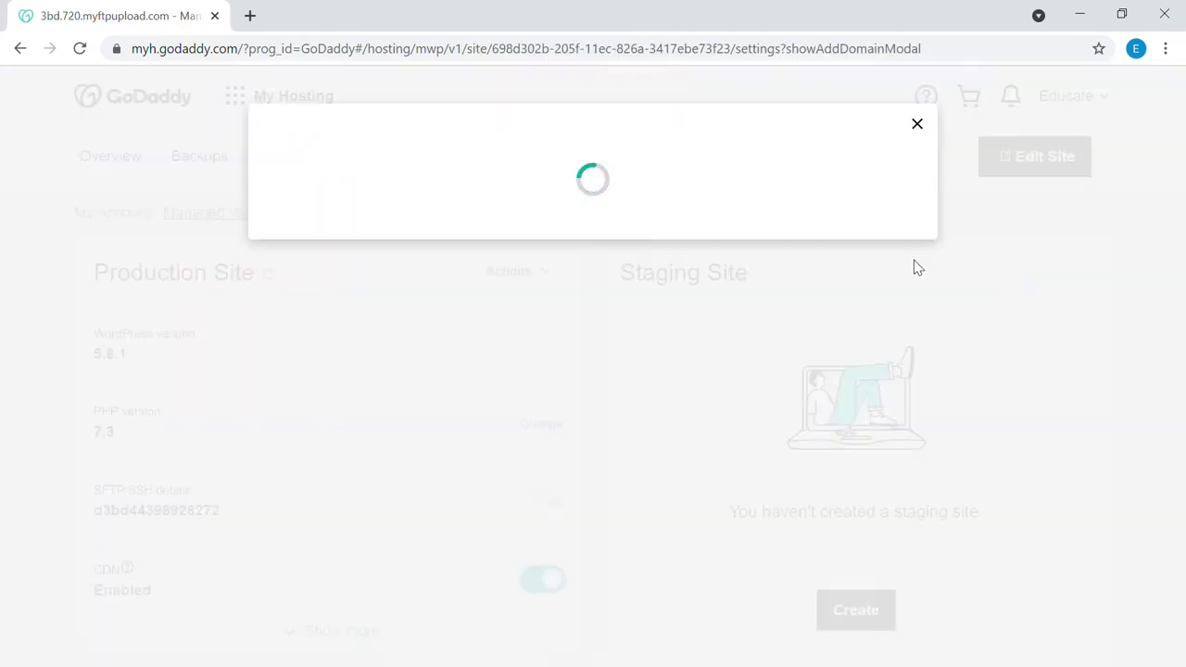
click(593, 464)
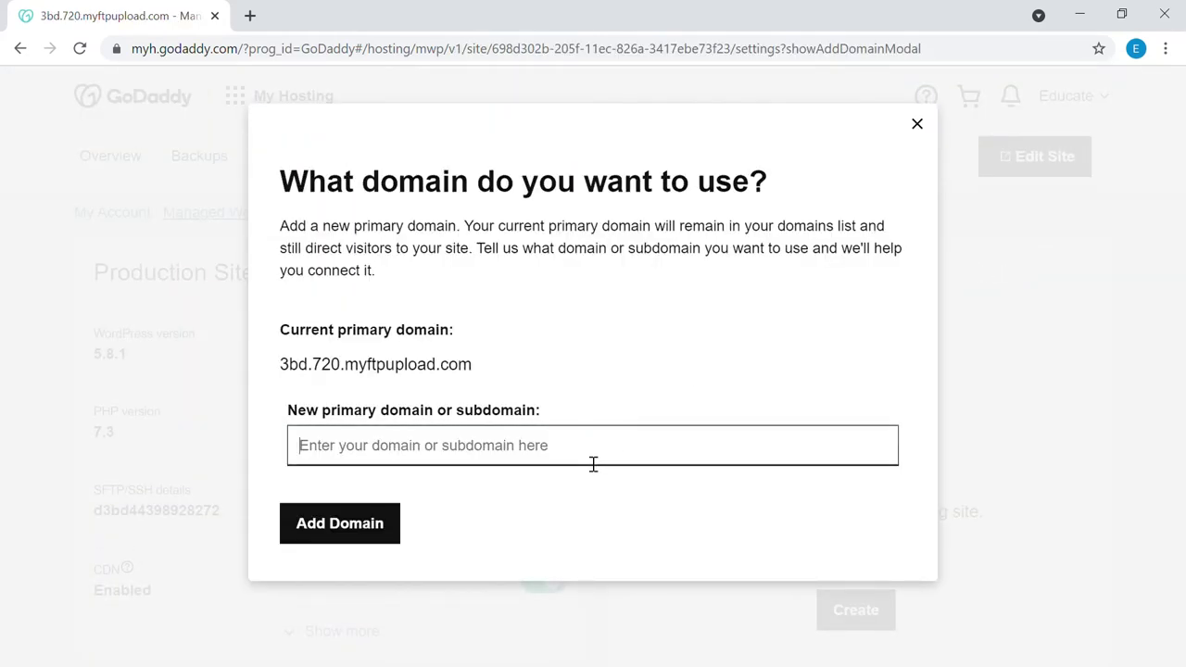
text(pe)
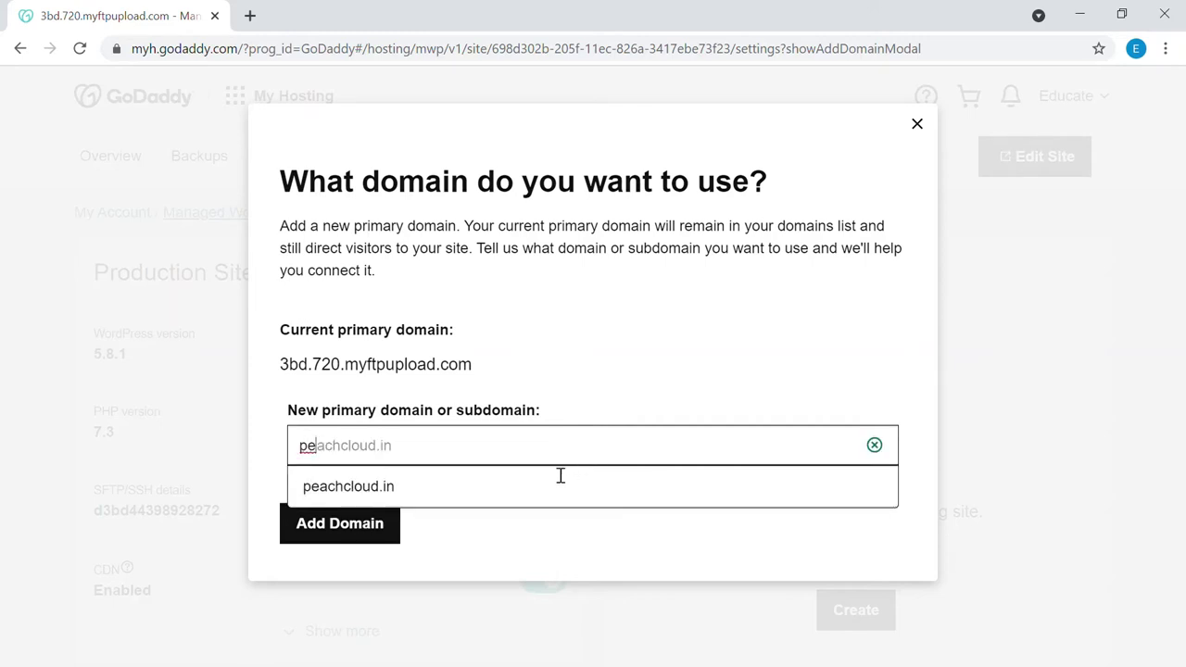
click(413, 500)
click(355, 526)
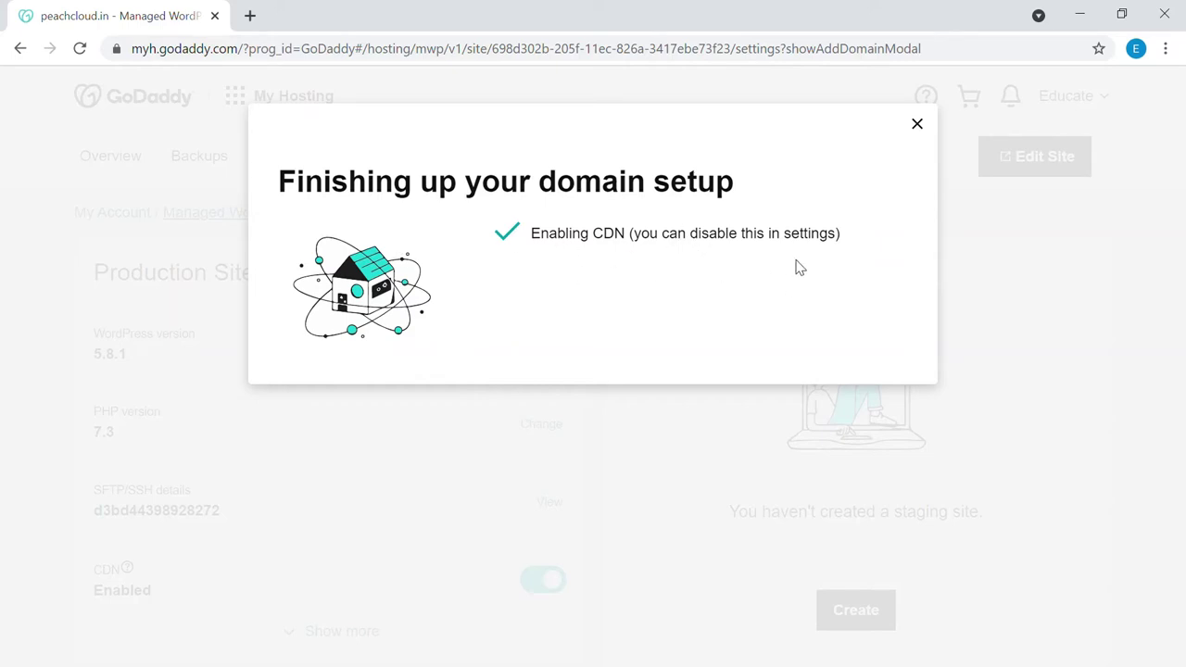
click(919, 132)
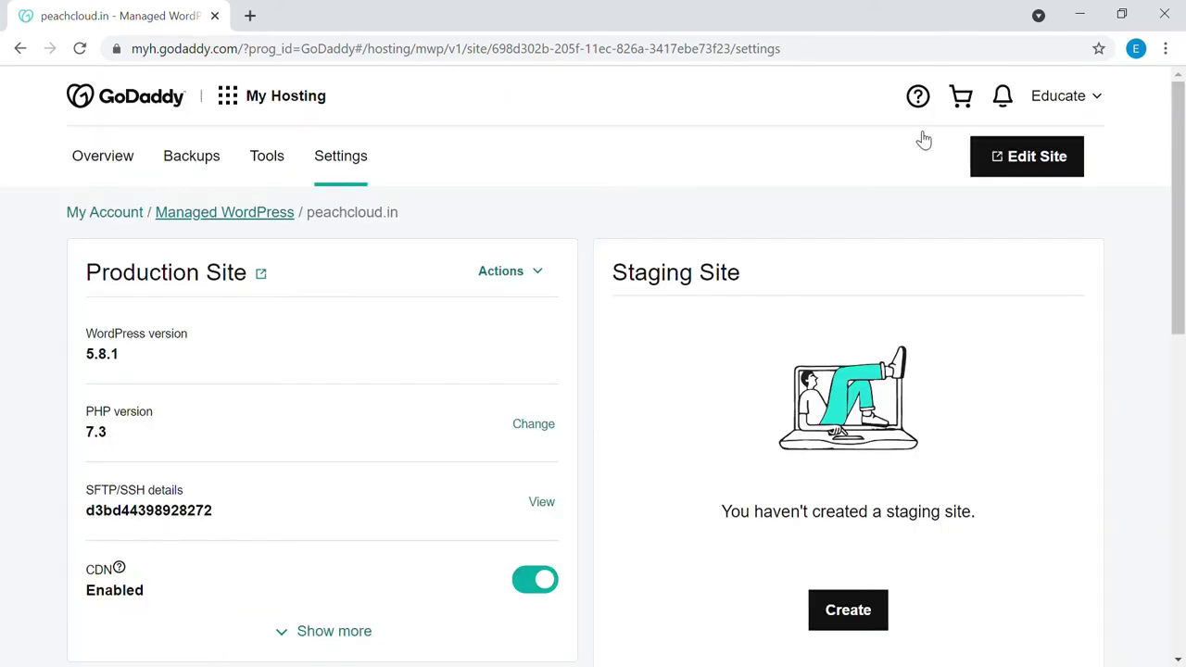
- Examine the site's production, domain, SSL certificate and plan details in its settings, dismissing the feedback survey
scroll(765, 231, down, 1)
scroll(766, 233, down, 1)
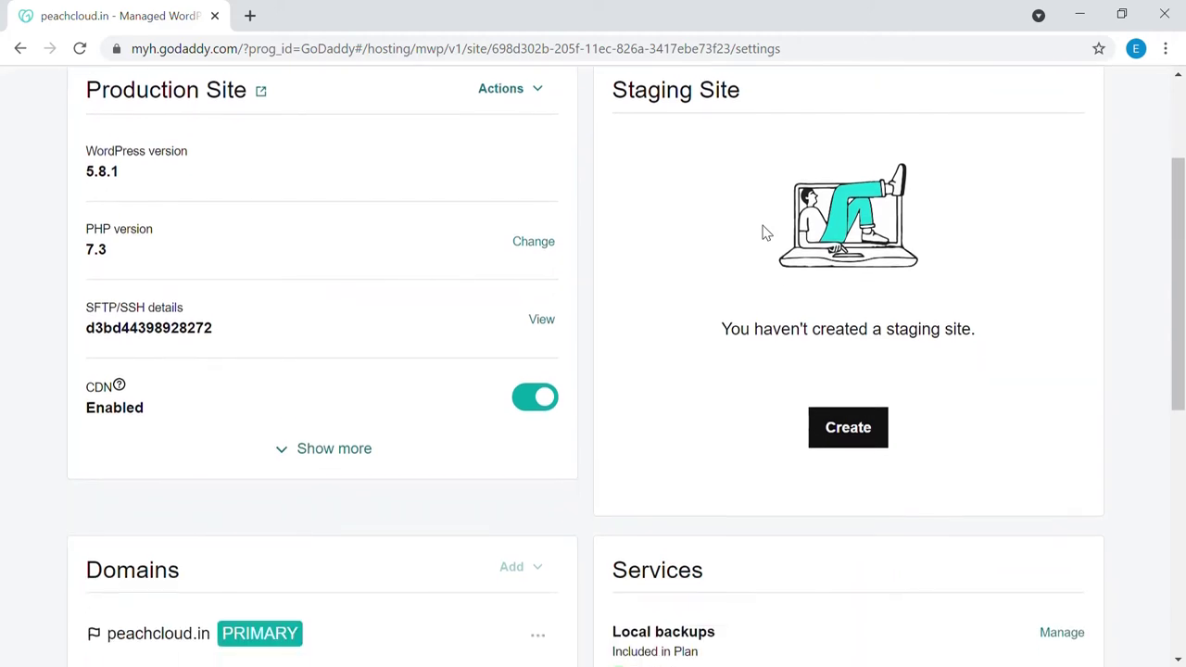
scroll(633, 254, up, 1)
scroll(632, 252, down, 4)
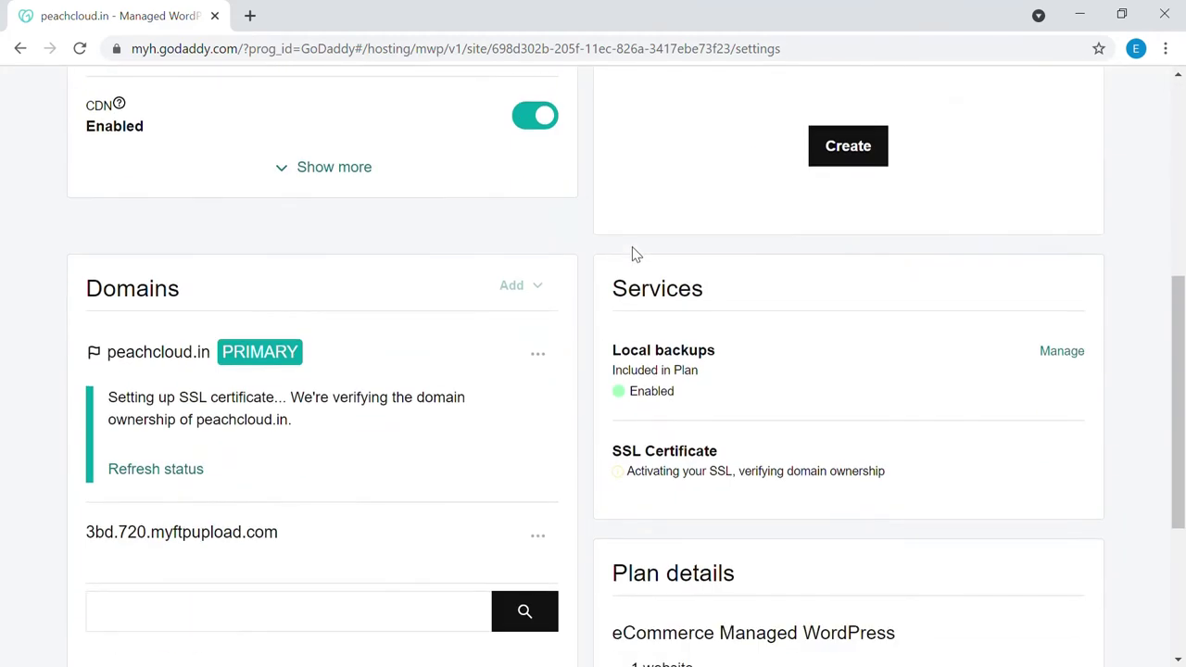
scroll(632, 248, down, 1)
scroll(451, 266, up, 3)
scroll(444, 262, up, 3)
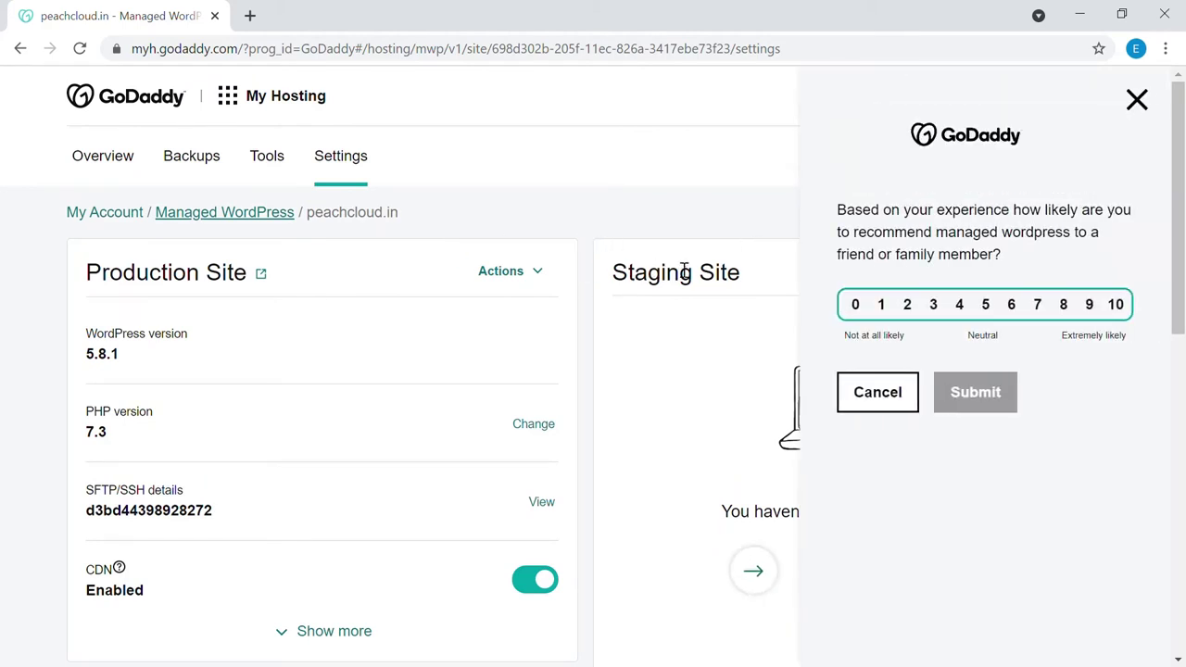
click(885, 396)
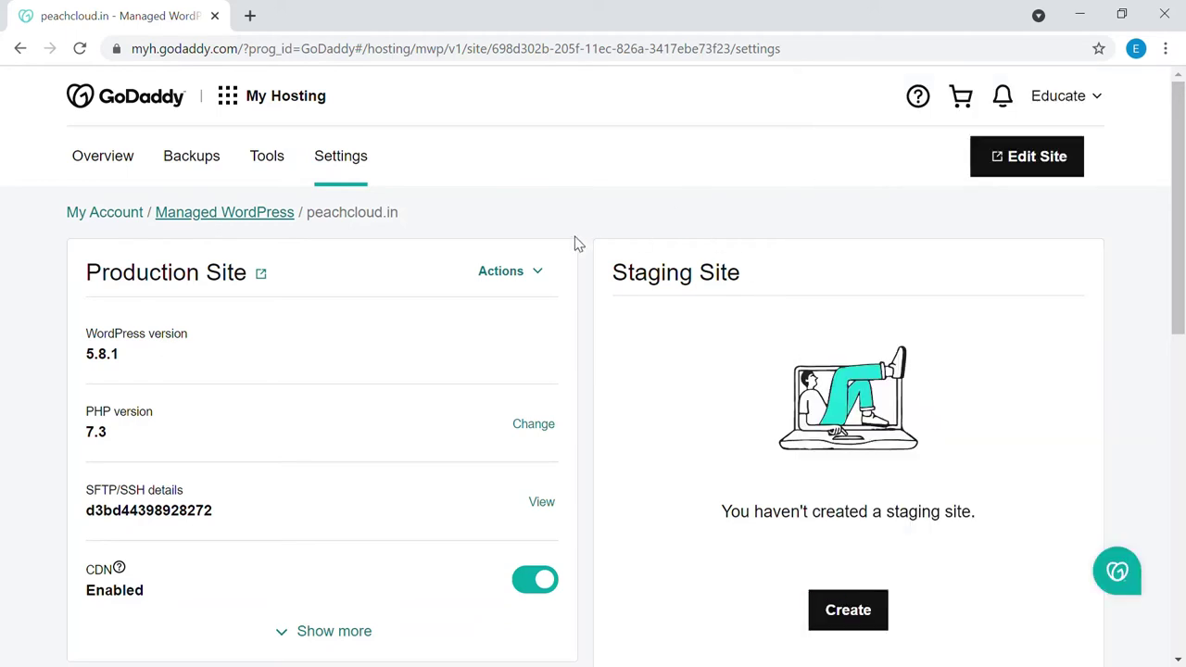
scroll(699, 268, down, 5)
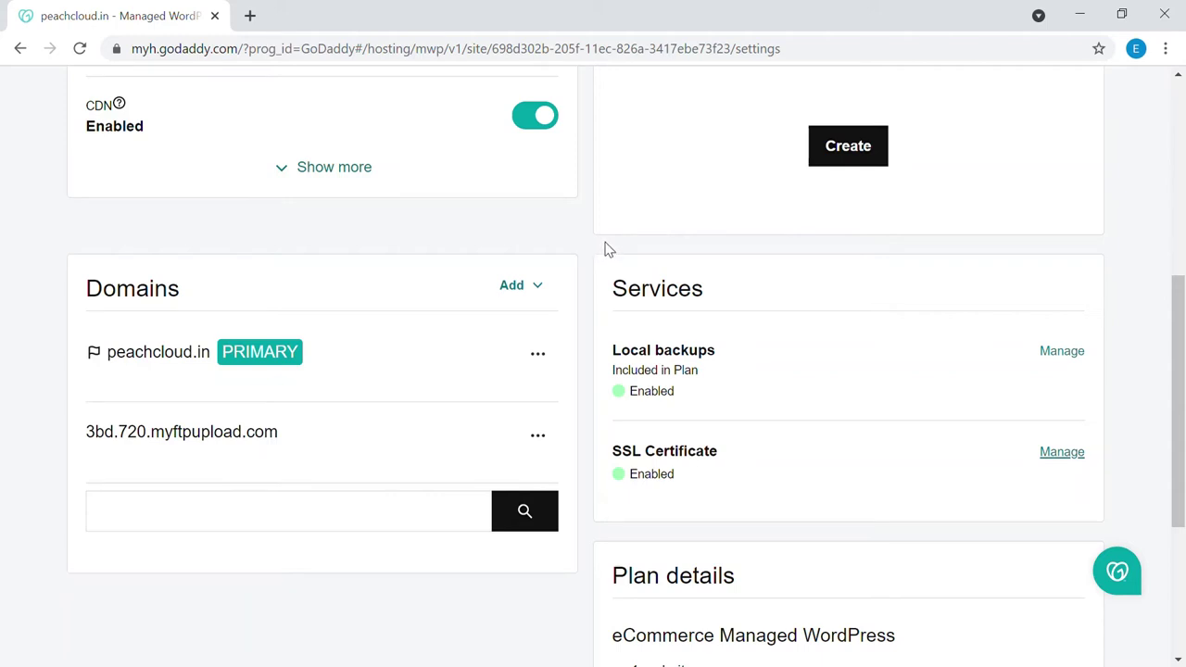
scroll(608, 248, down, 4)
scroll(608, 250, up, 5)
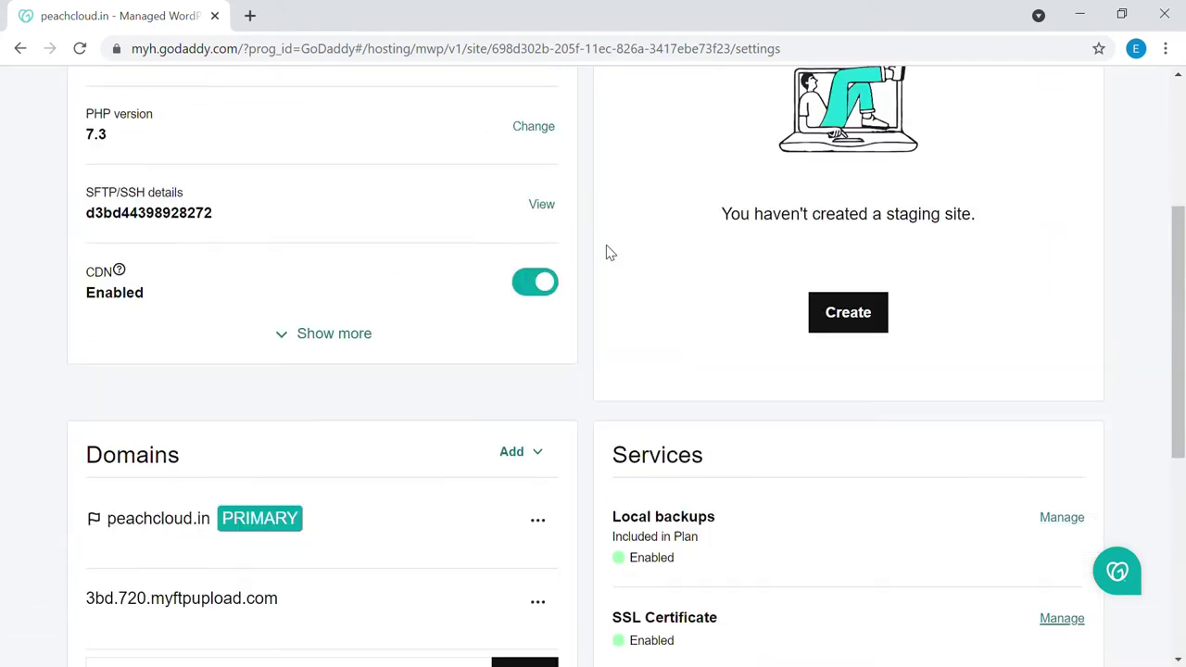
scroll(608, 250, up, 3)
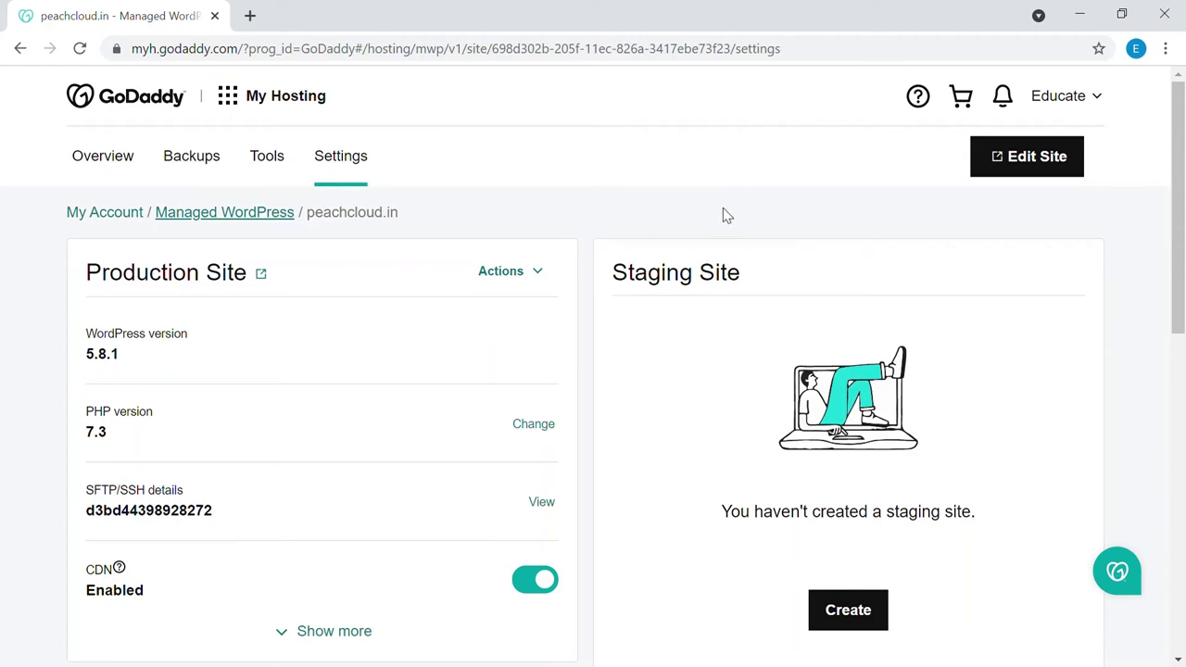
- Open the WordPress dashboard of peachcloud.in for editing and look through the installed plugins
click(1008, 170)
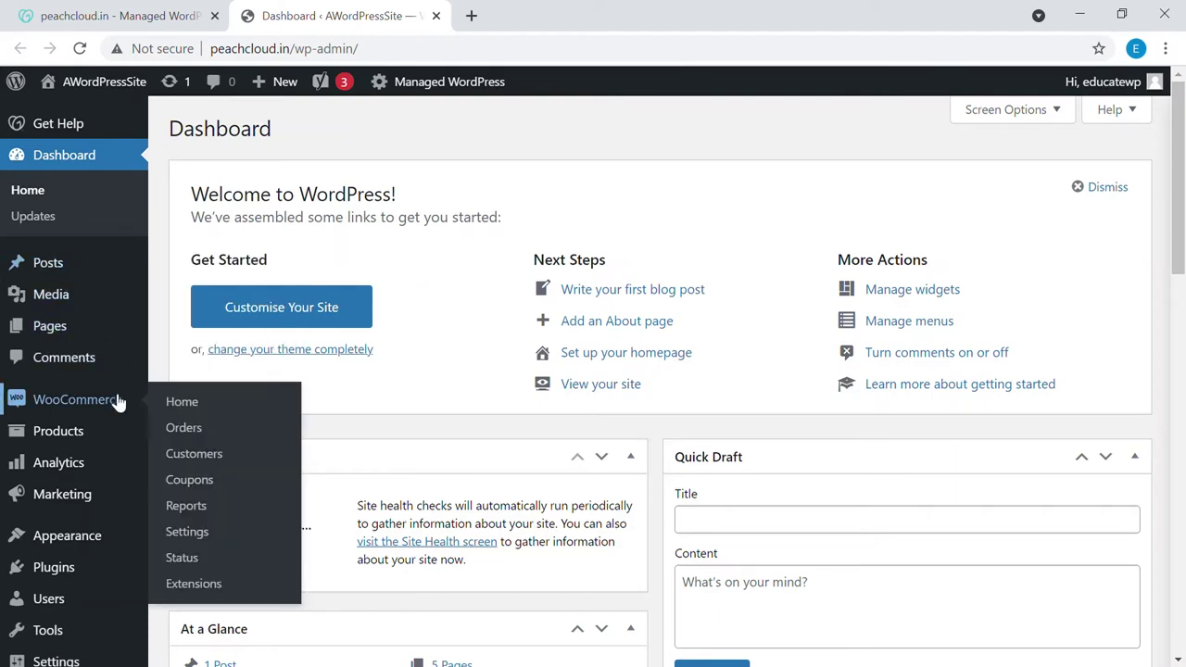
mouse_move(121, 437)
scroll(120, 437, down, 1)
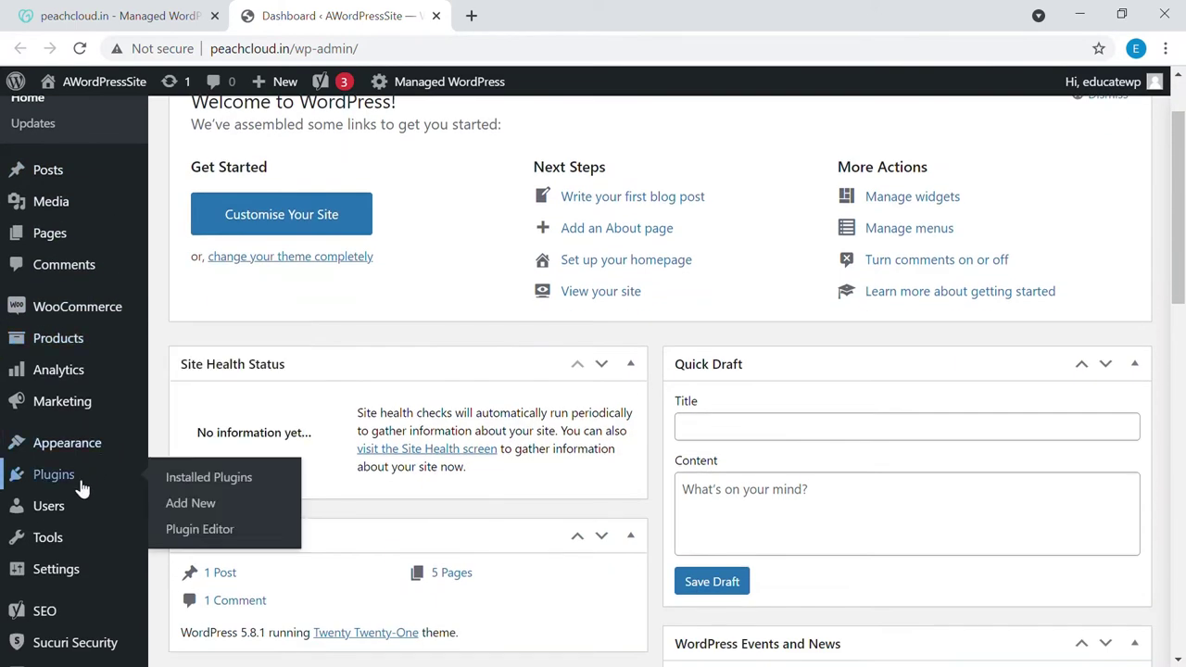
click(82, 476)
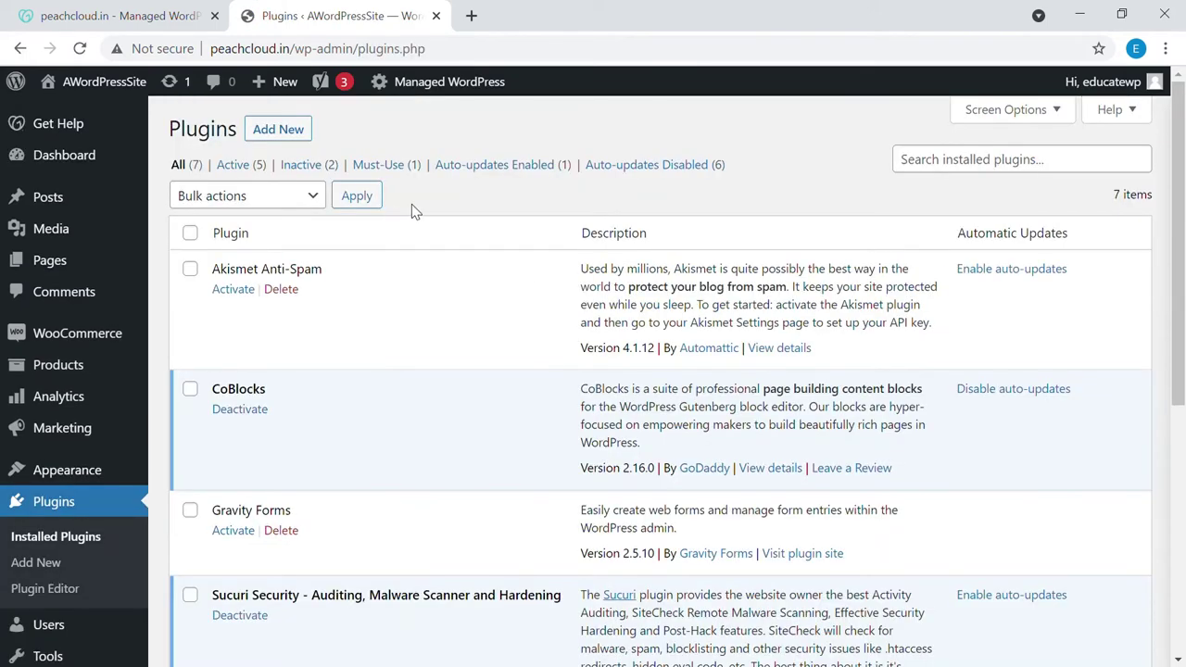
scroll(510, 251, down, 2)
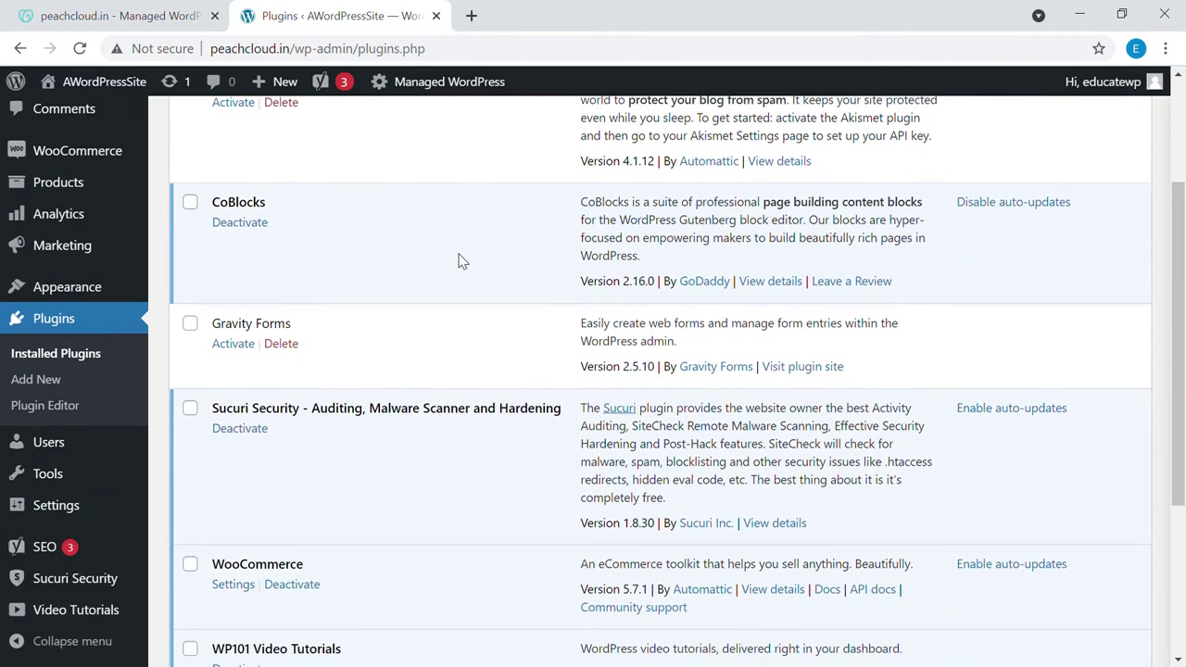
- Finish reviewing the installed plugins and visit the live site to examine its default front page
scroll(461, 262, down, 3)
scroll(460, 262, up, 5)
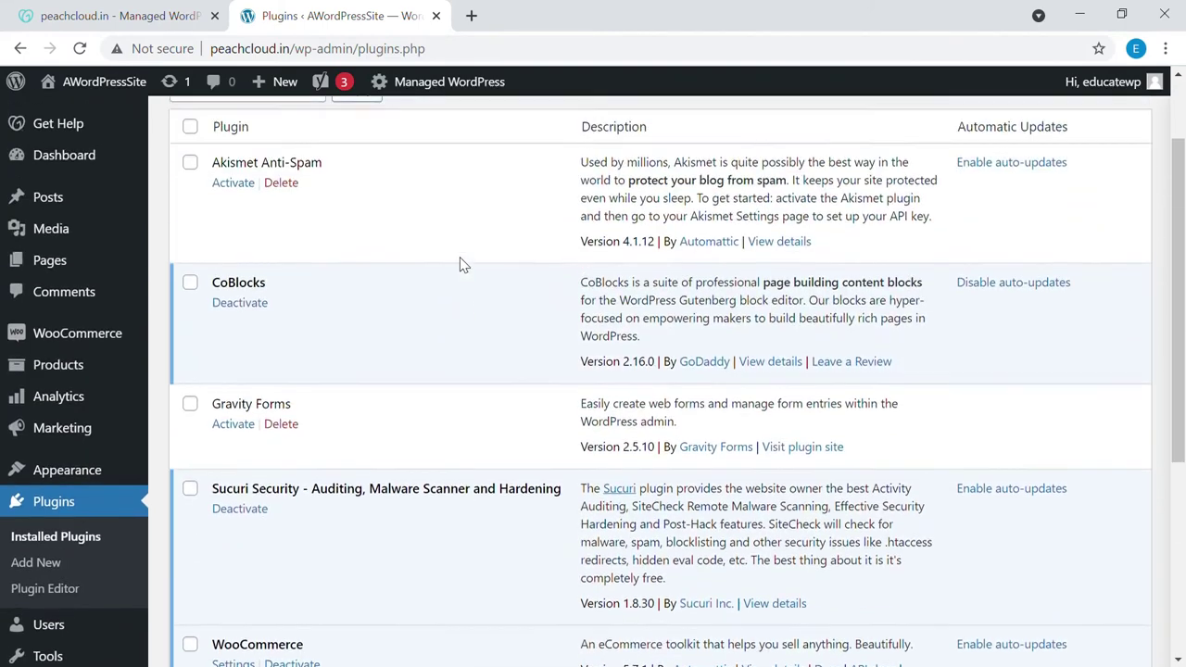
mouse_move(110, 94)
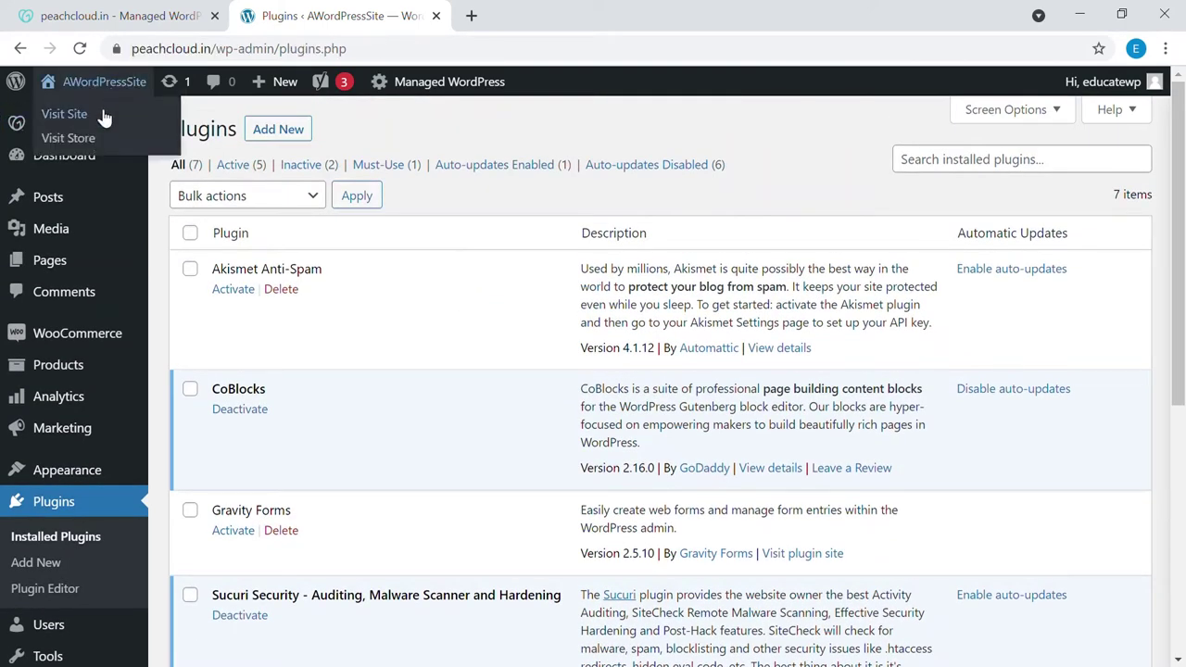
click(101, 114)
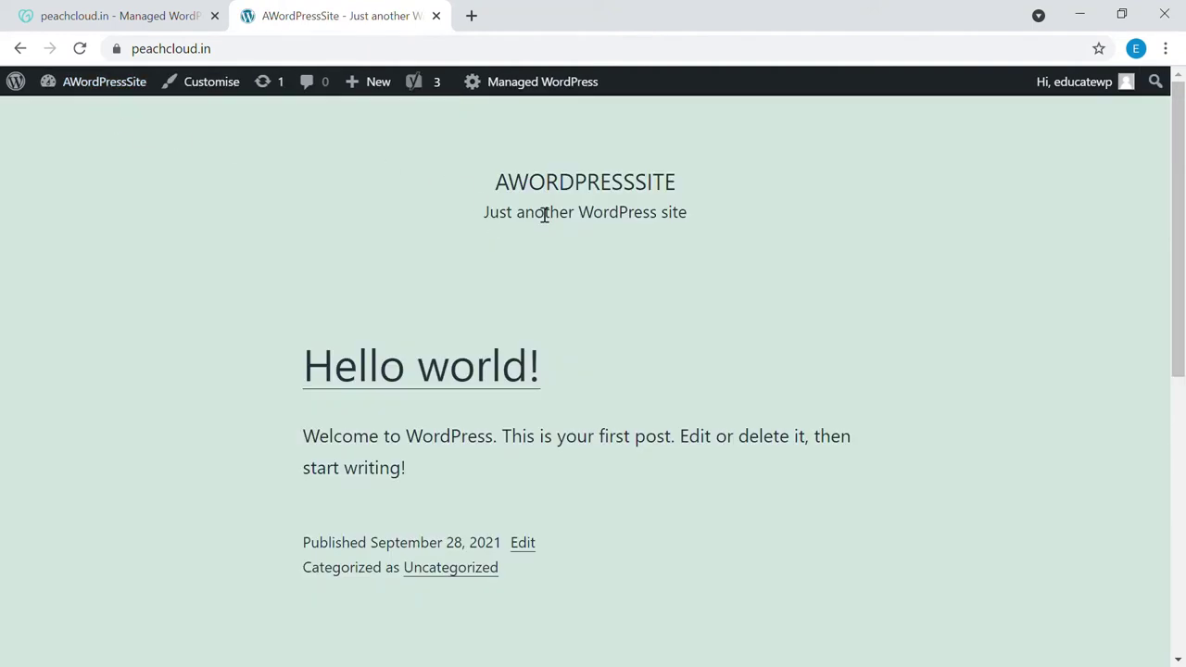
scroll(575, 221, down, 2)
scroll(584, 222, up, 2)
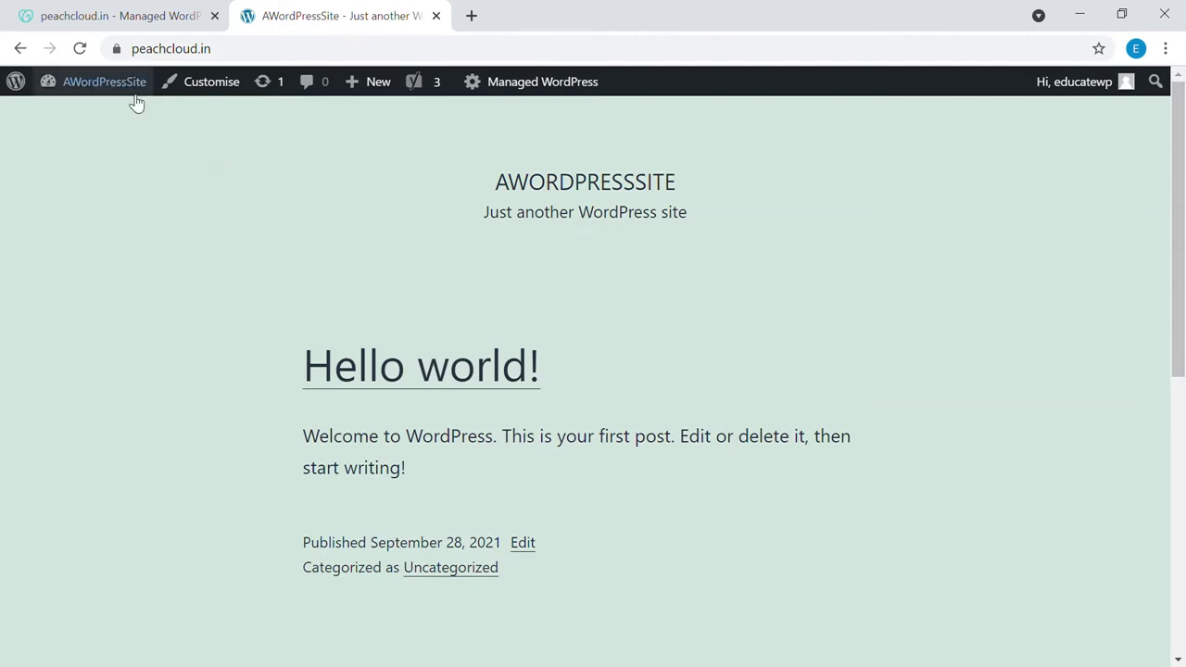
- Return to the WordPress dashboard, look through its admin sections and open the installed themes
mouse_move(134, 93)
click(109, 116)
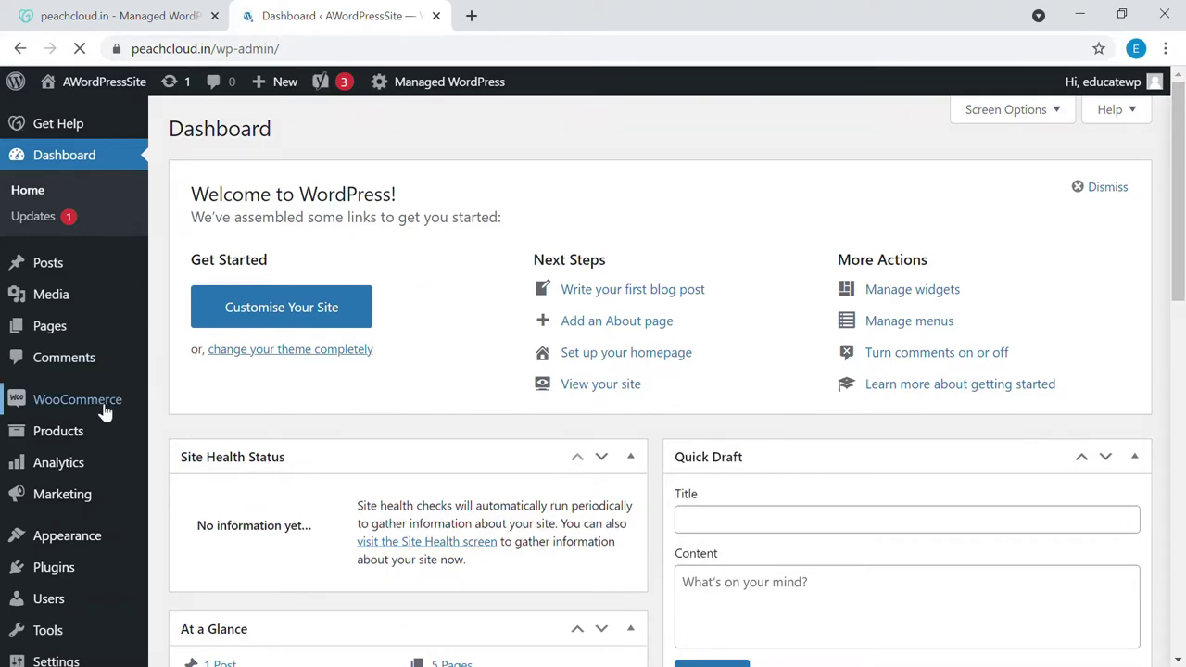
mouse_move(106, 410)
scroll(105, 412, down, 3)
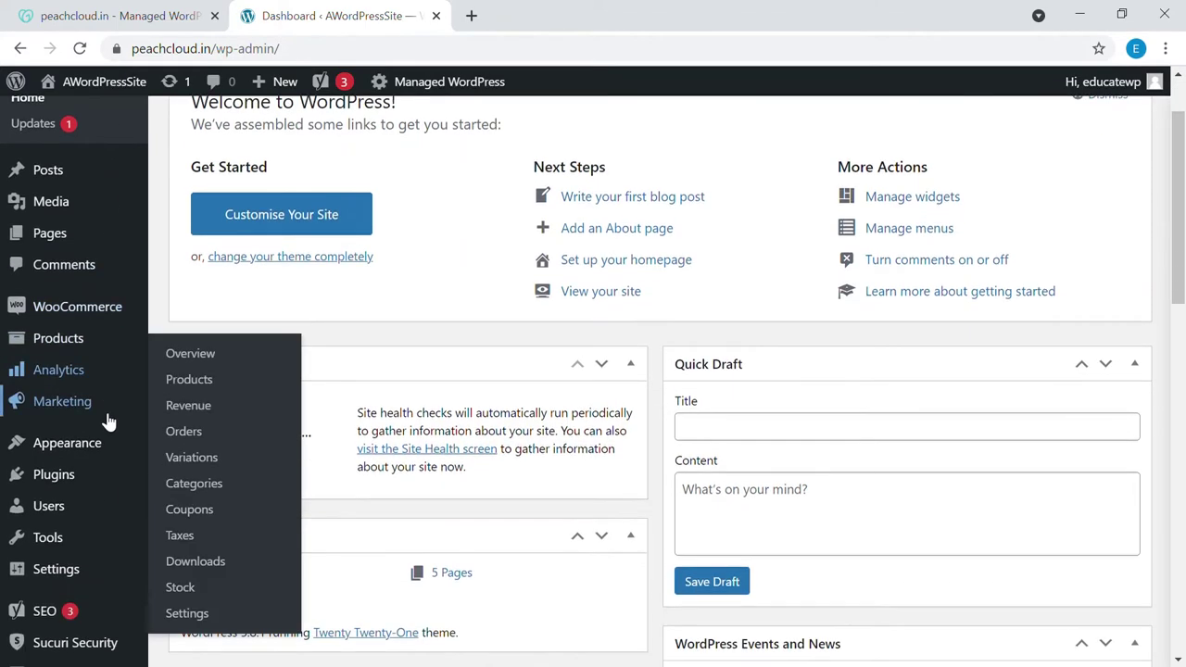
mouse_move(84, 511)
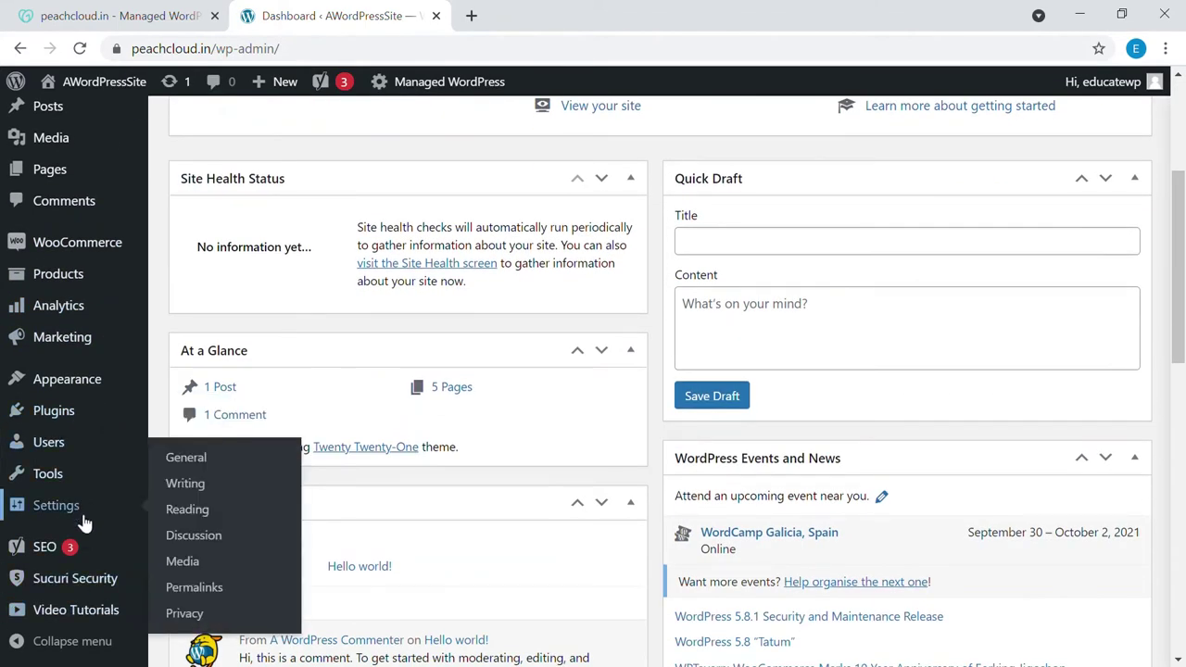
mouse_move(104, 390)
click(220, 387)
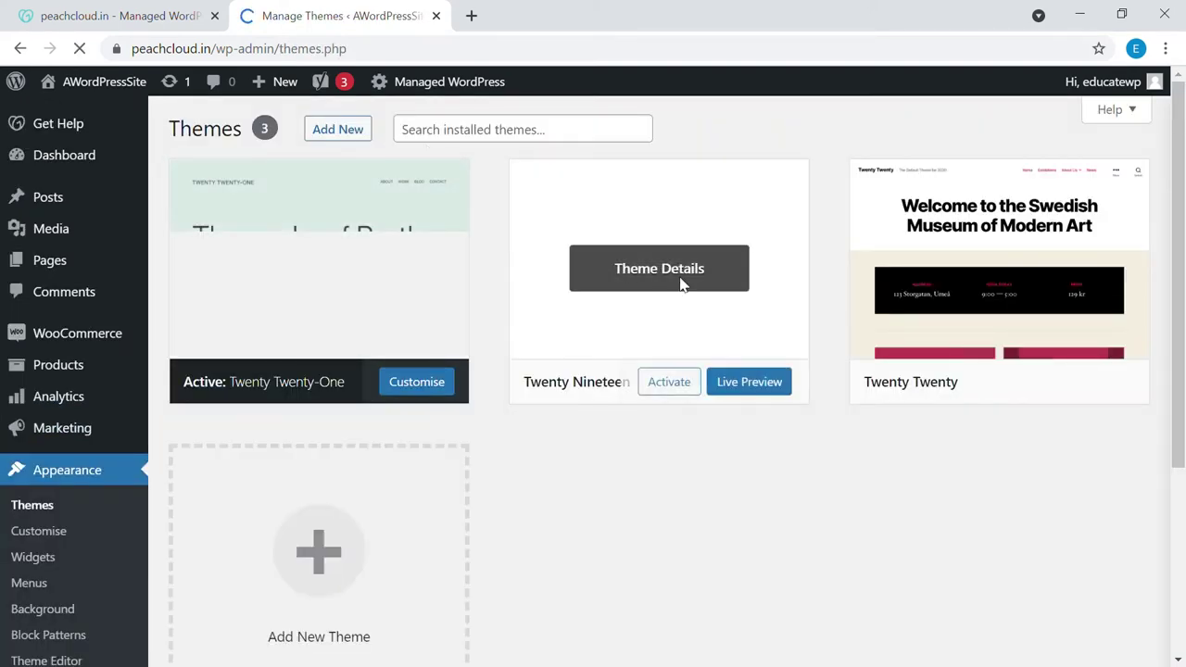
scroll(544, 391, down, 1)
scroll(544, 391, up, 1)
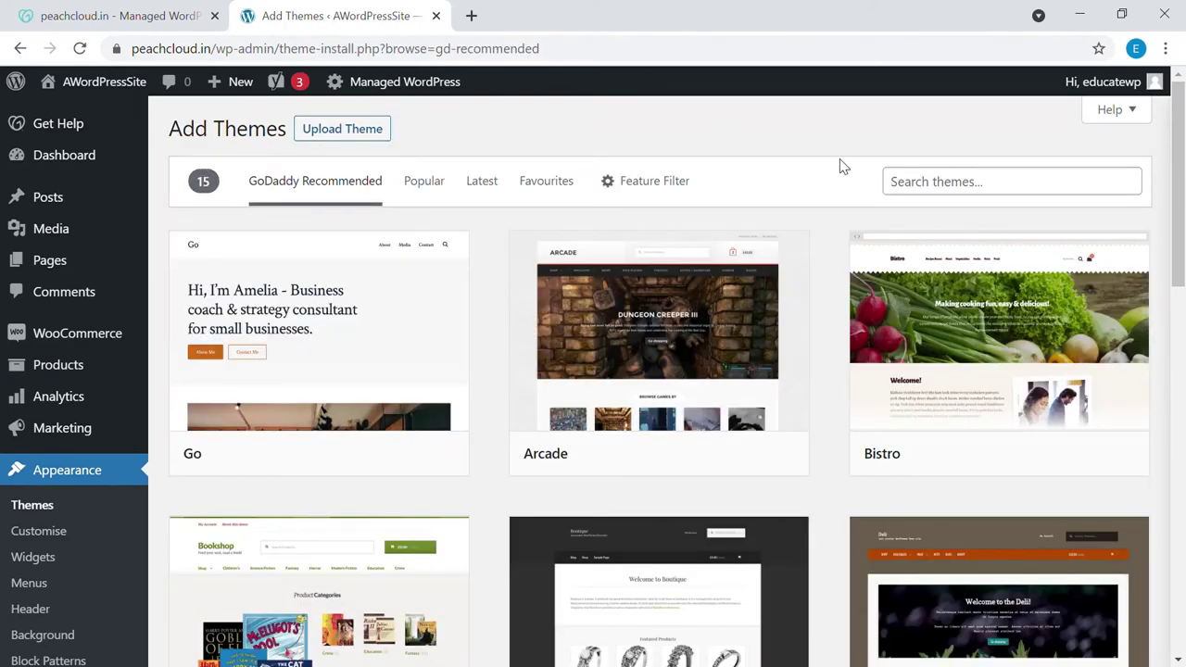
- Search the available themes for Astra, then install and activate the Astra theme
click(894, 190)
text(Astra)
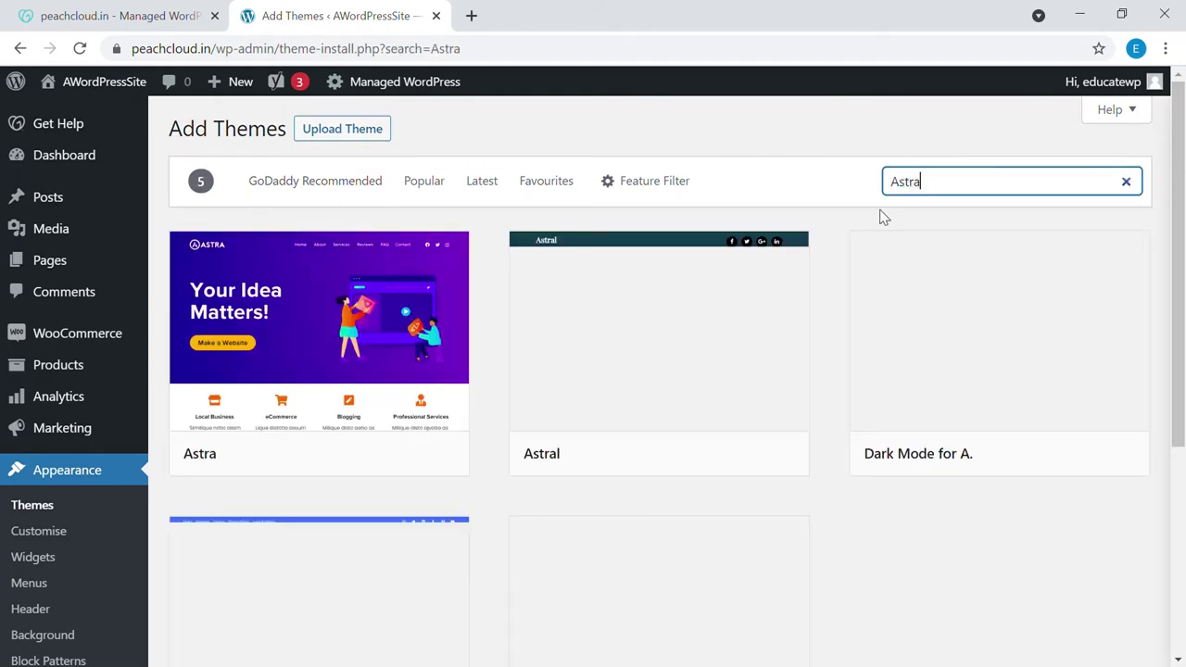
scroll(365, 365, down, 1)
click(363, 361)
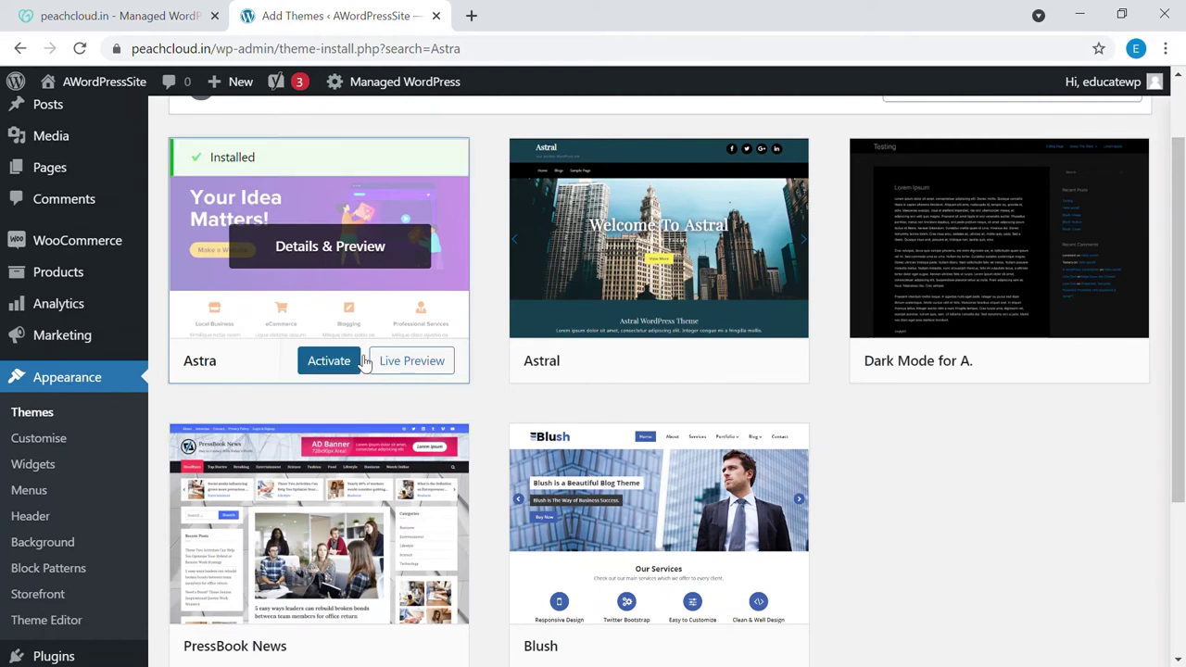
click(359, 362)
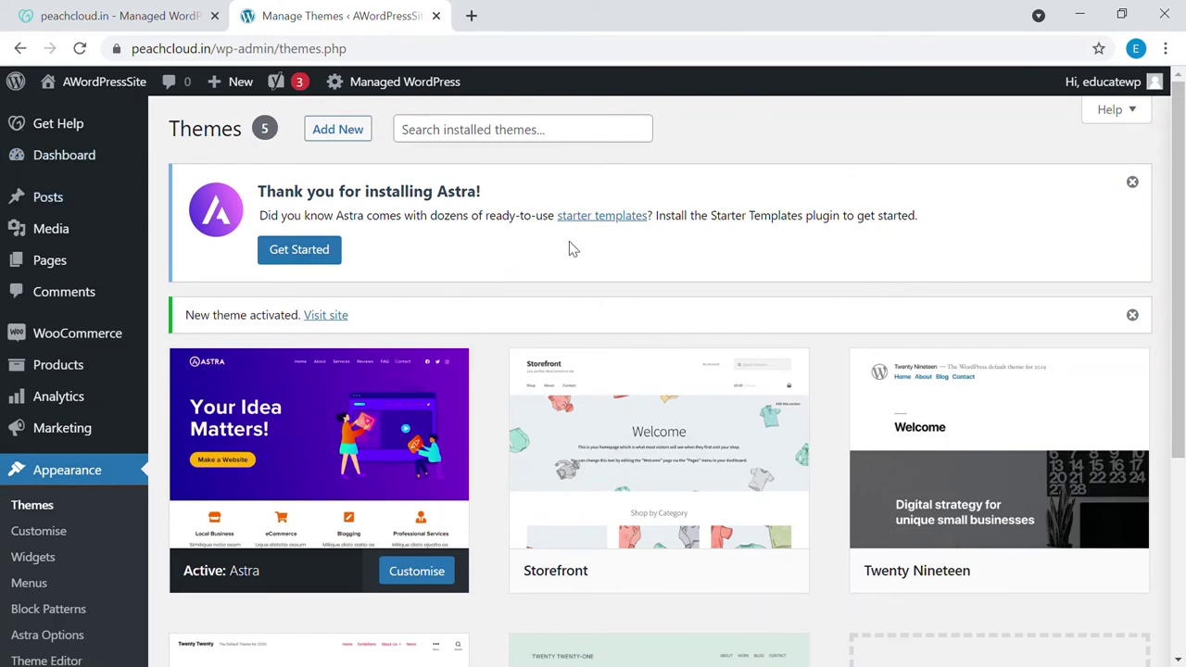
- Get started with Astra's starter templates and select Elementor as the page builder
click(593, 220)
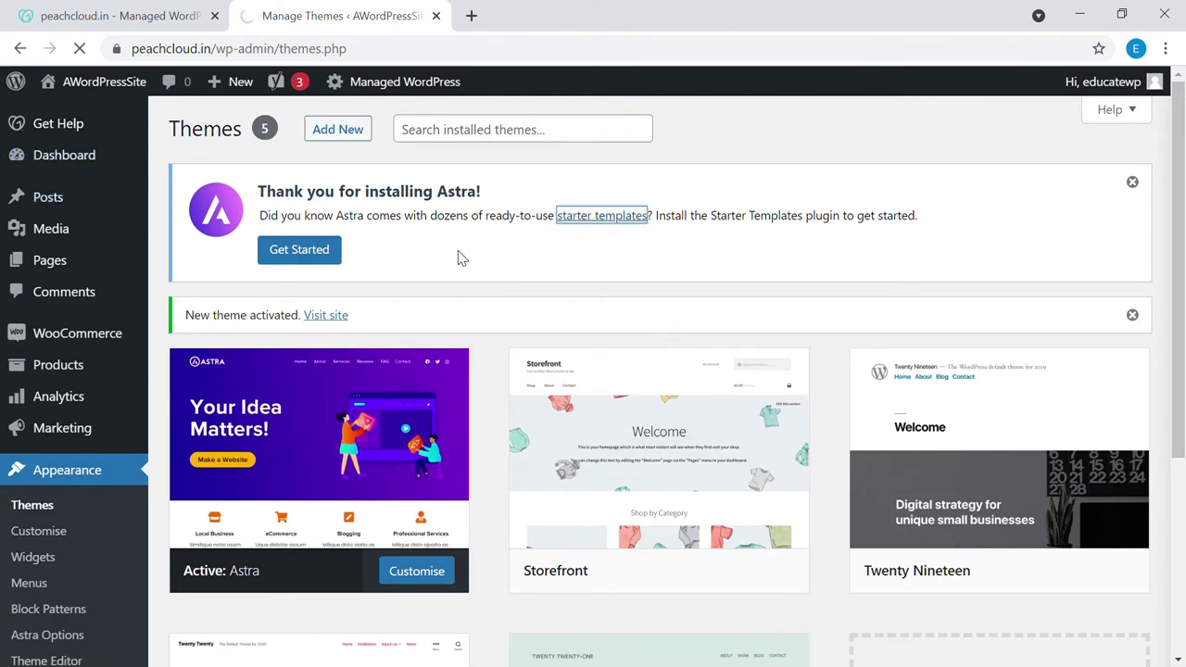
click(306, 248)
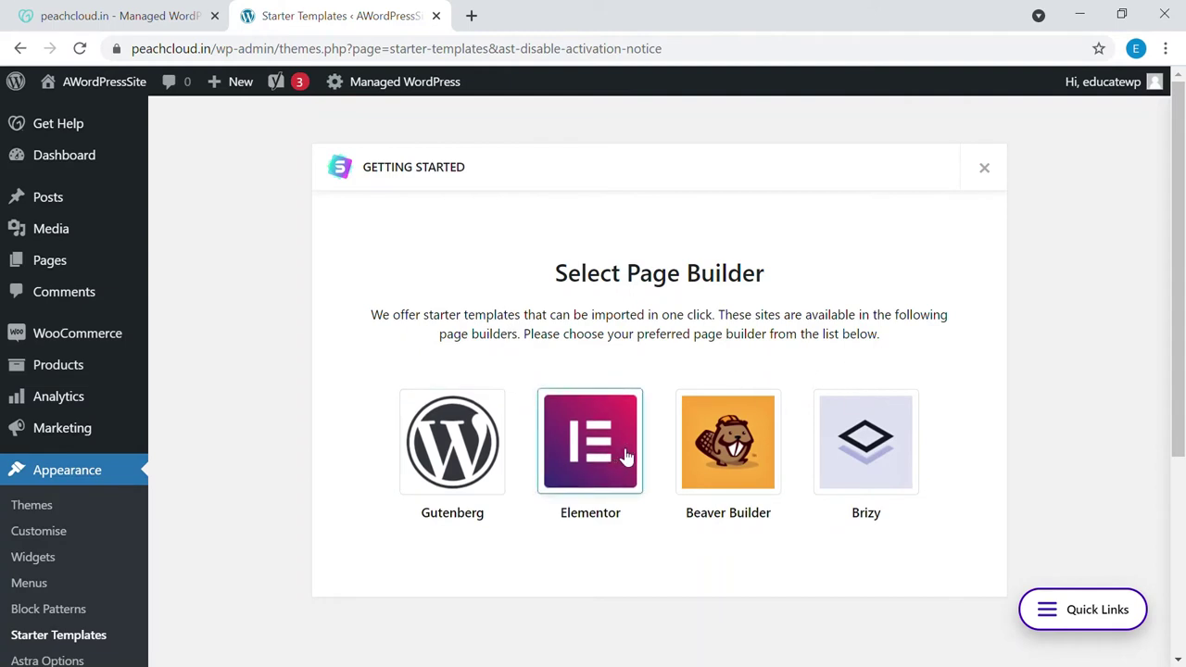
click(588, 445)
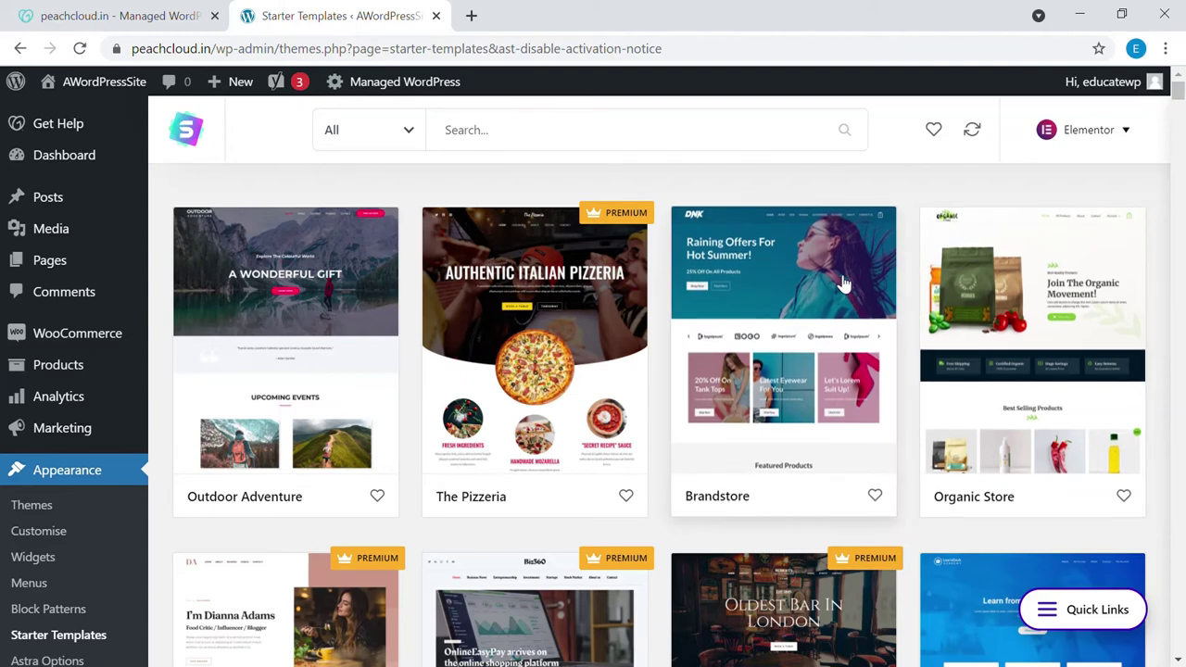
- Limit the starter templates to the free ones and browse through the available designs
click(408, 144)
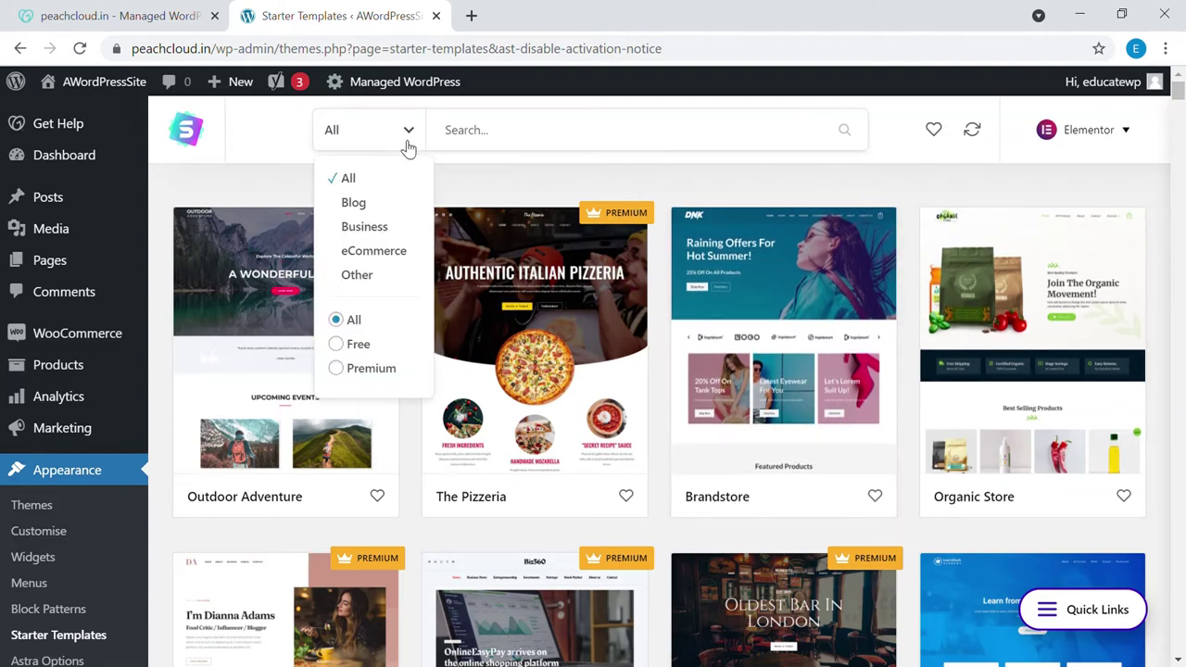
click(347, 350)
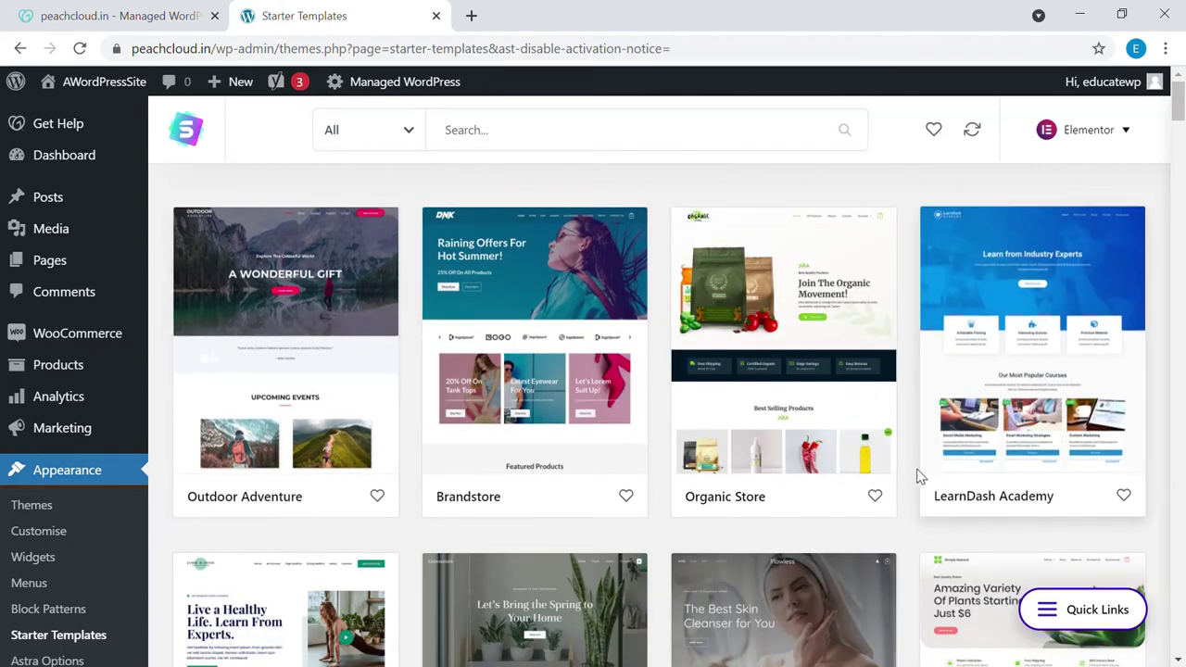
scroll(794, 342, down, 2)
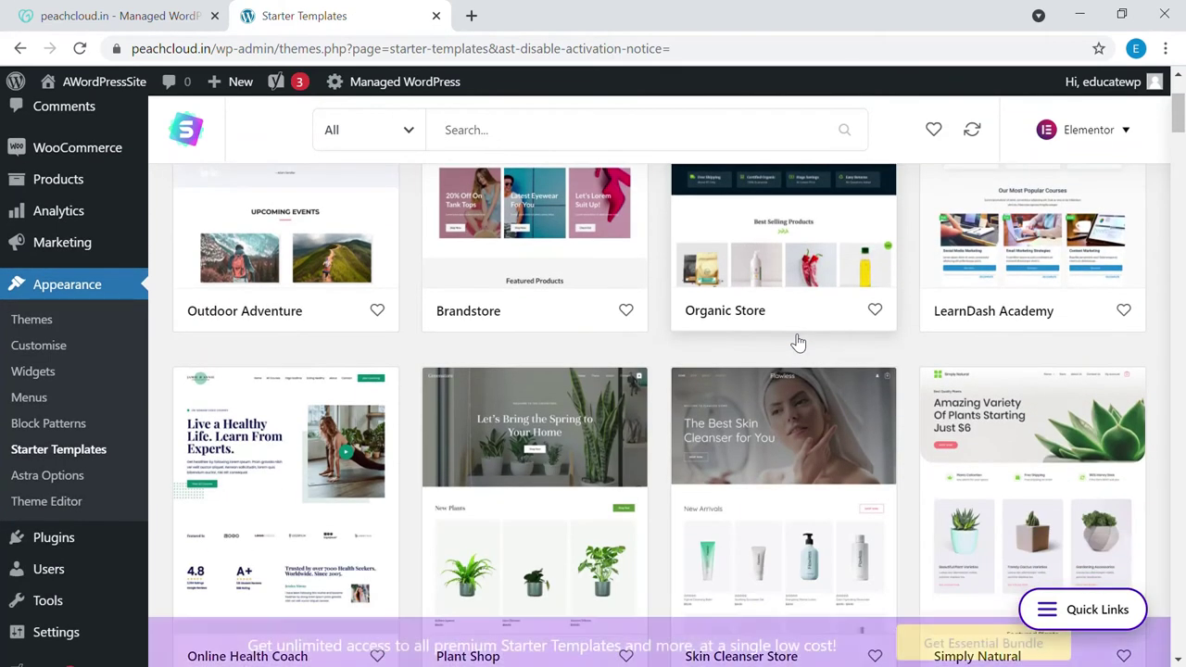
scroll(794, 339, up, 2)
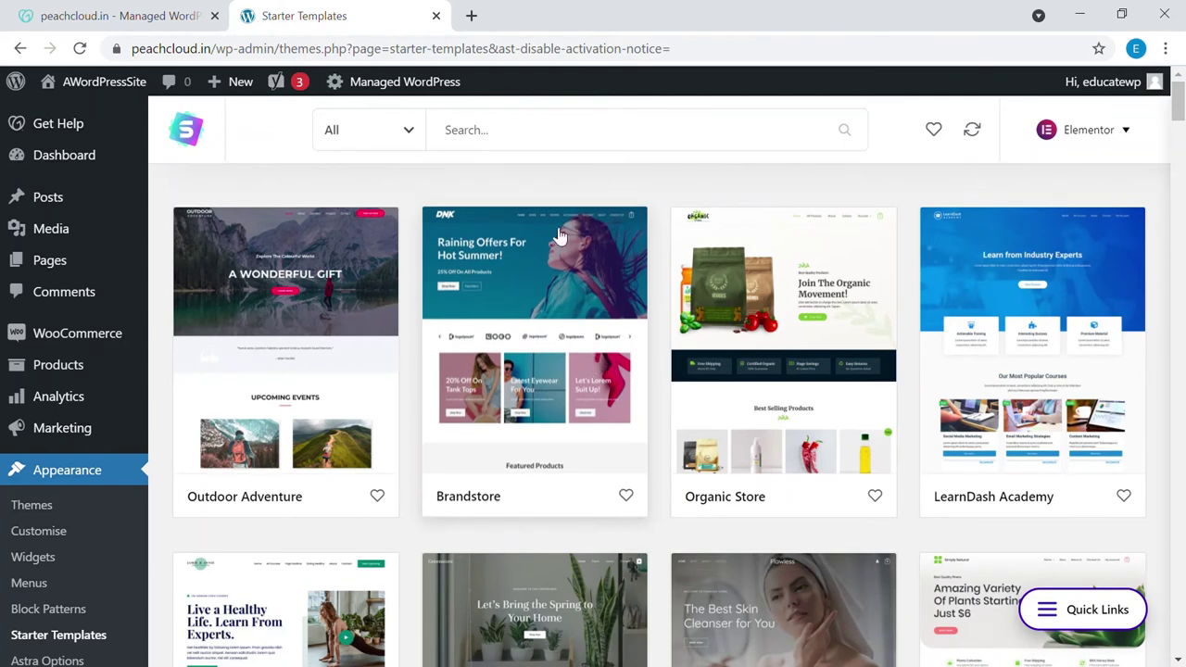
scroll(797, 339, down, 2)
scroll(809, 343, down, 1)
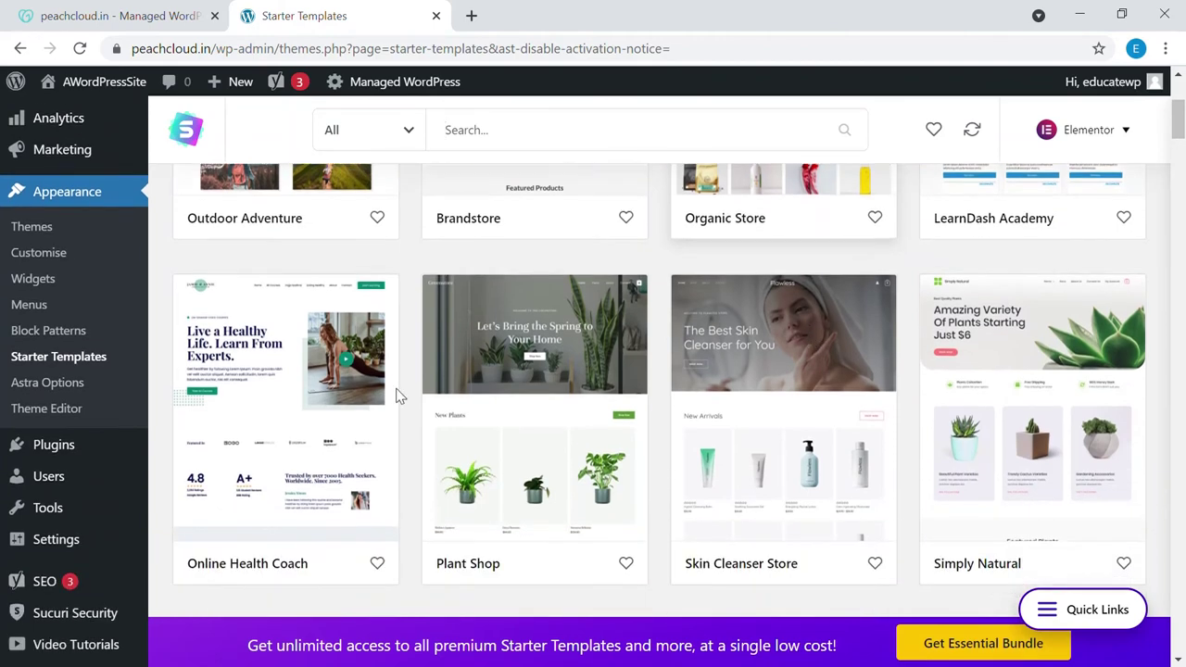
scroll(923, 344, down, 1)
scroll(895, 402, down, 2)
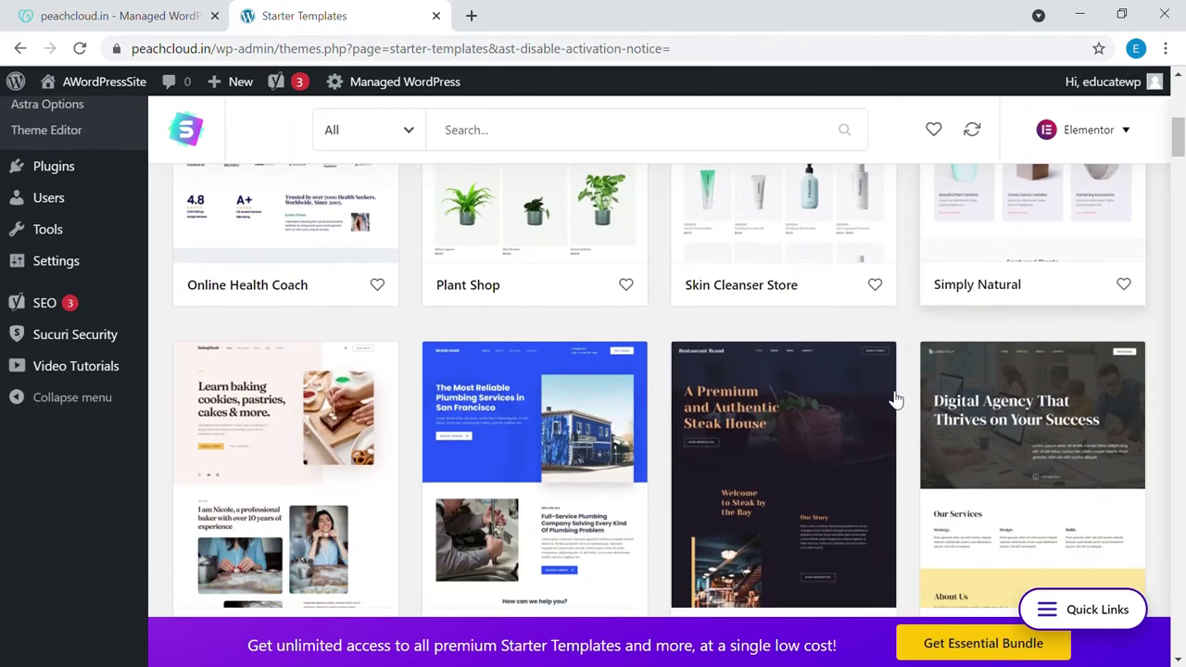
scroll(762, 343, down, 1)
scroll(762, 335, down, 2)
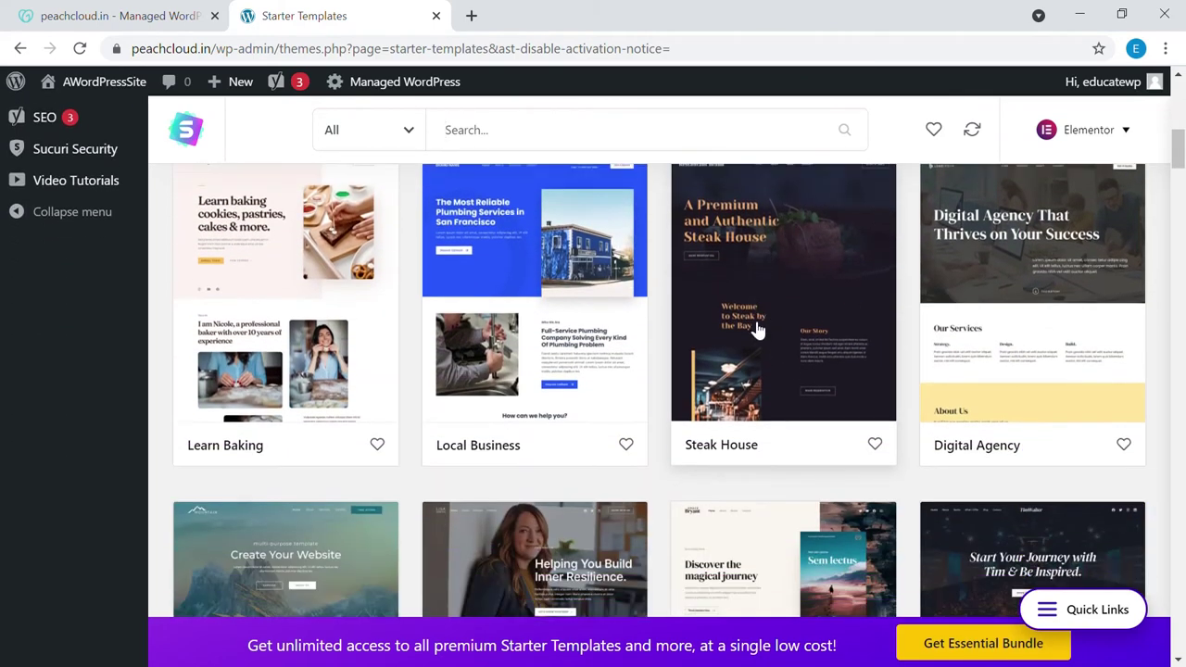
scroll(758, 337, up, 3)
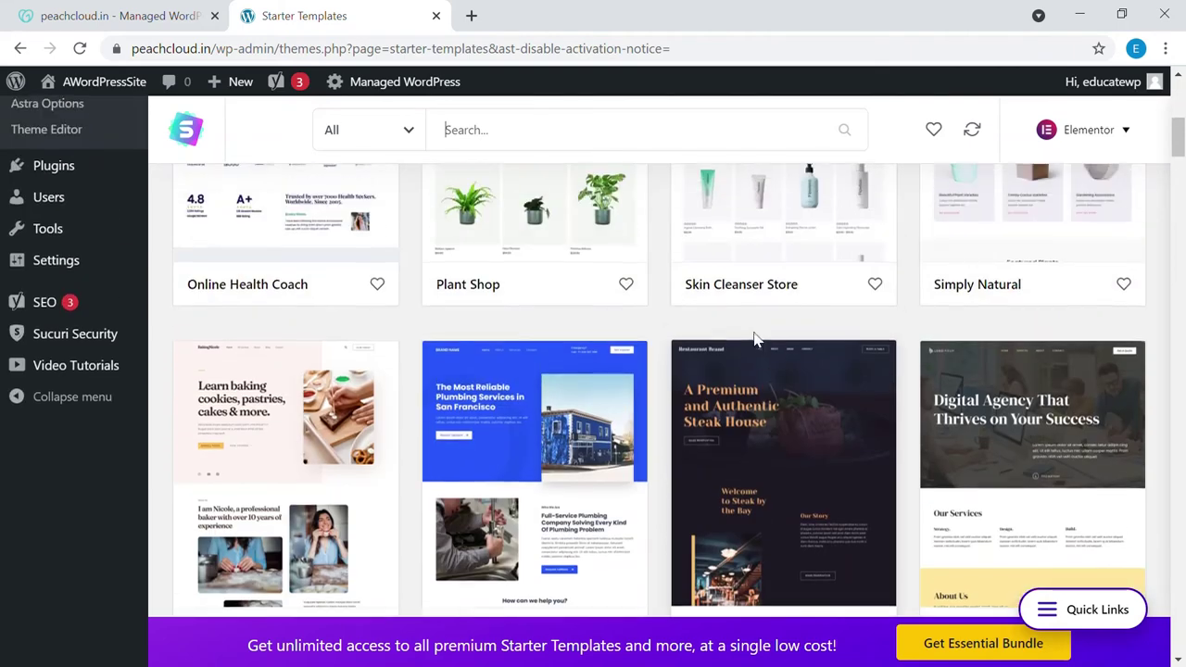
- Filter the starter templates to the eCommerce category and open the Fashion Designer template
click(407, 129)
click(355, 252)
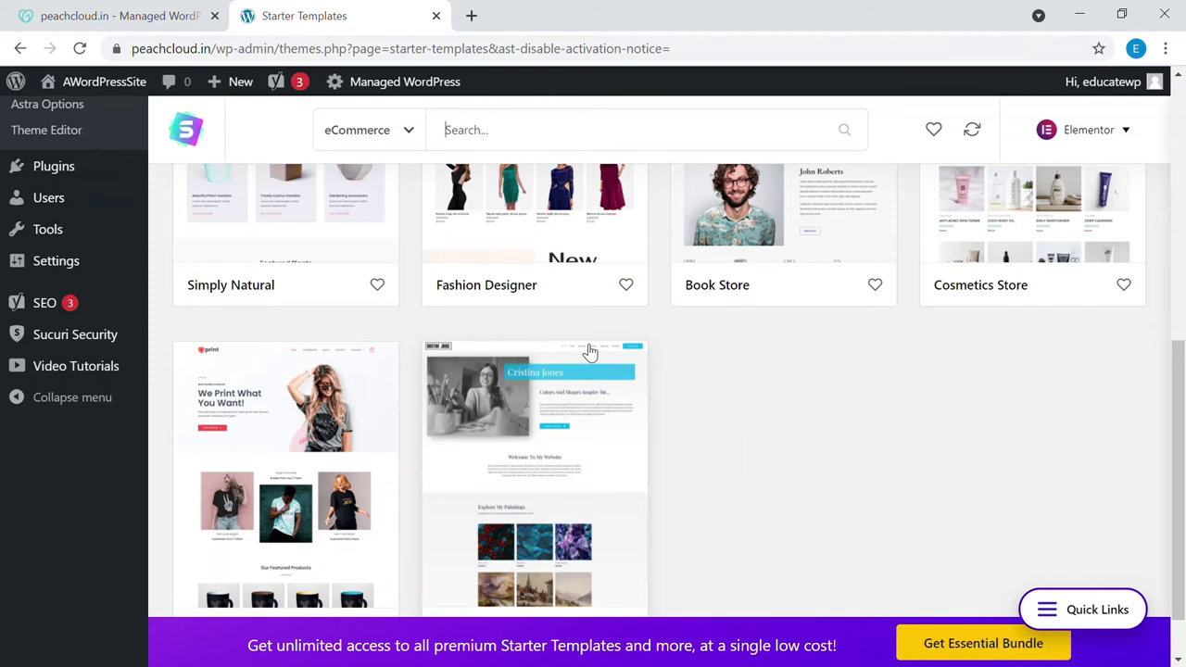
scroll(590, 352, up, 3)
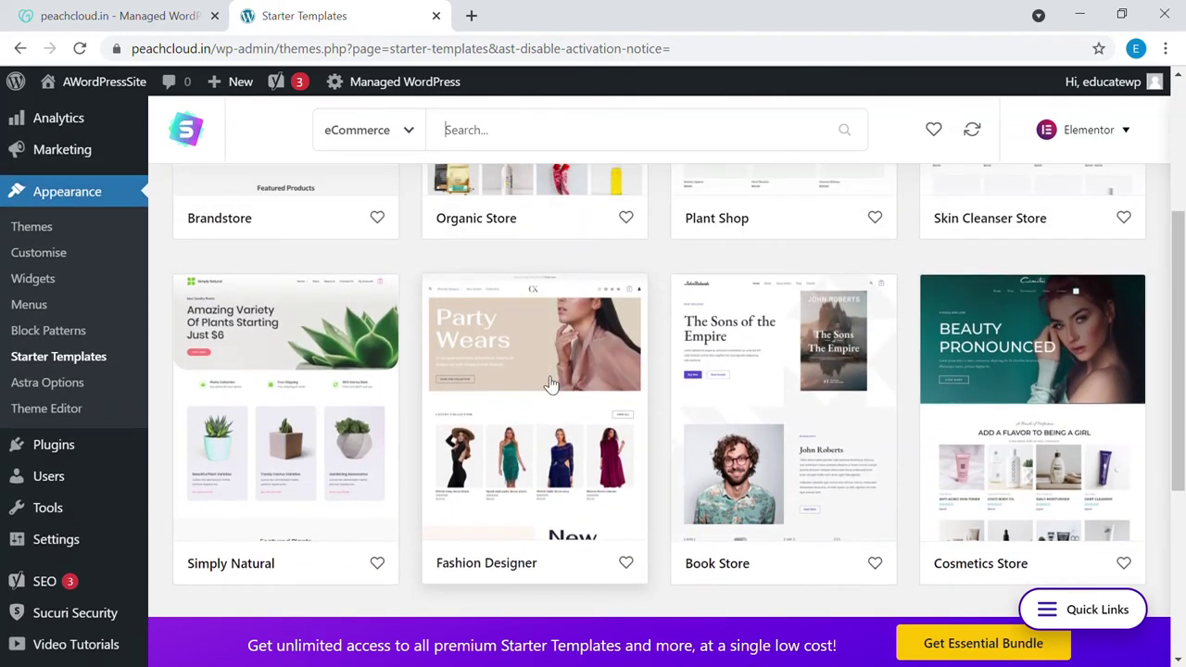
click(553, 383)
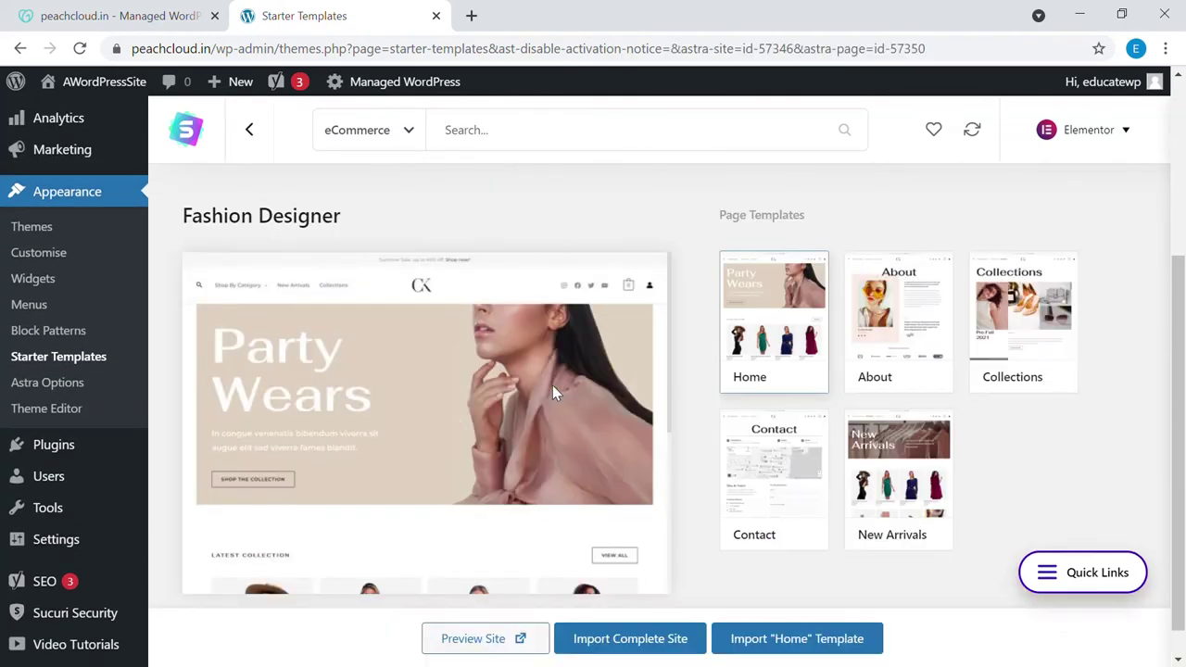
- Import the complete Fashion Designer site, answering Beginner and Myself/My company and skipping the name and email form
click(619, 642)
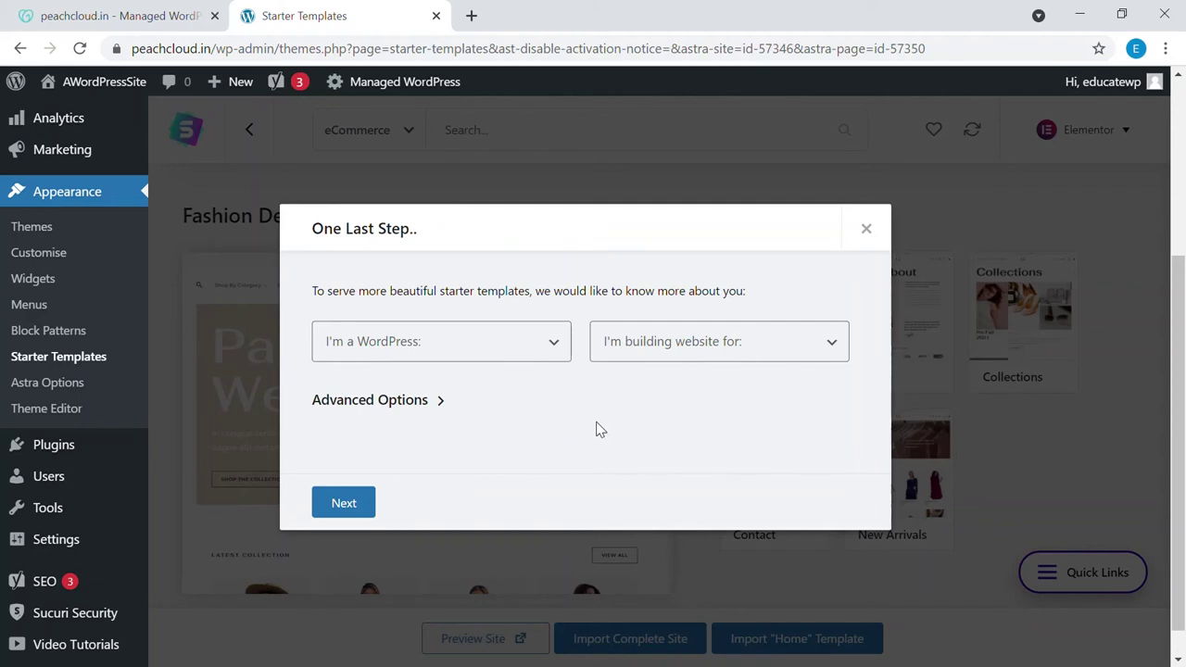
click(543, 351)
click(495, 404)
click(635, 350)
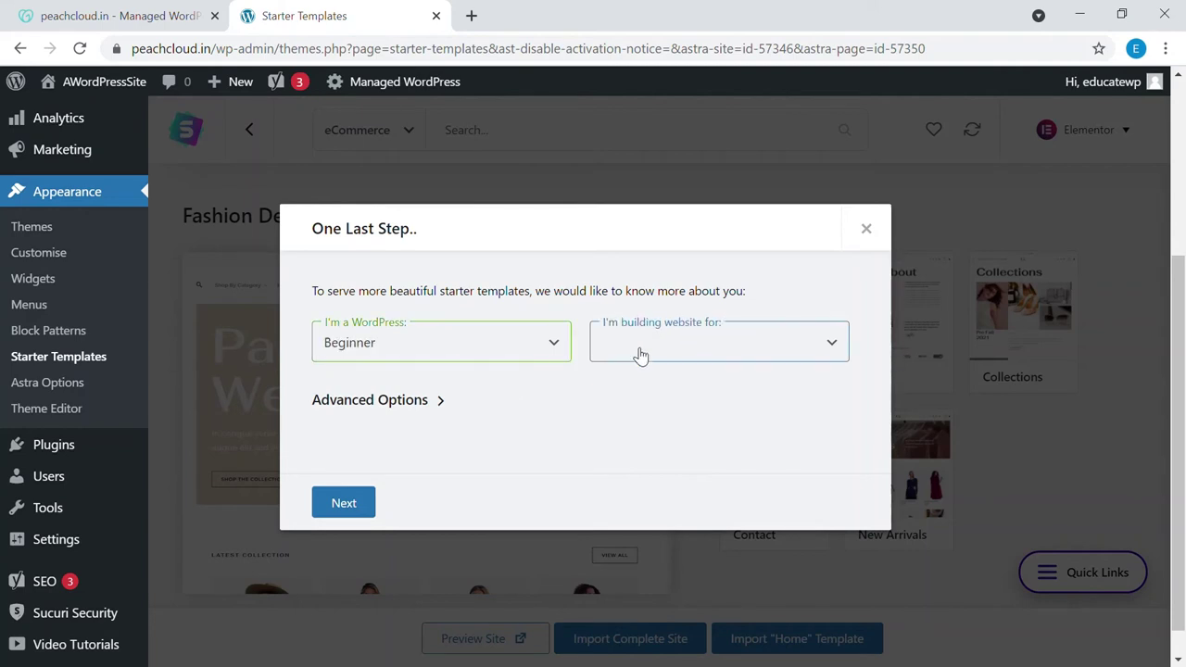
click(640, 398)
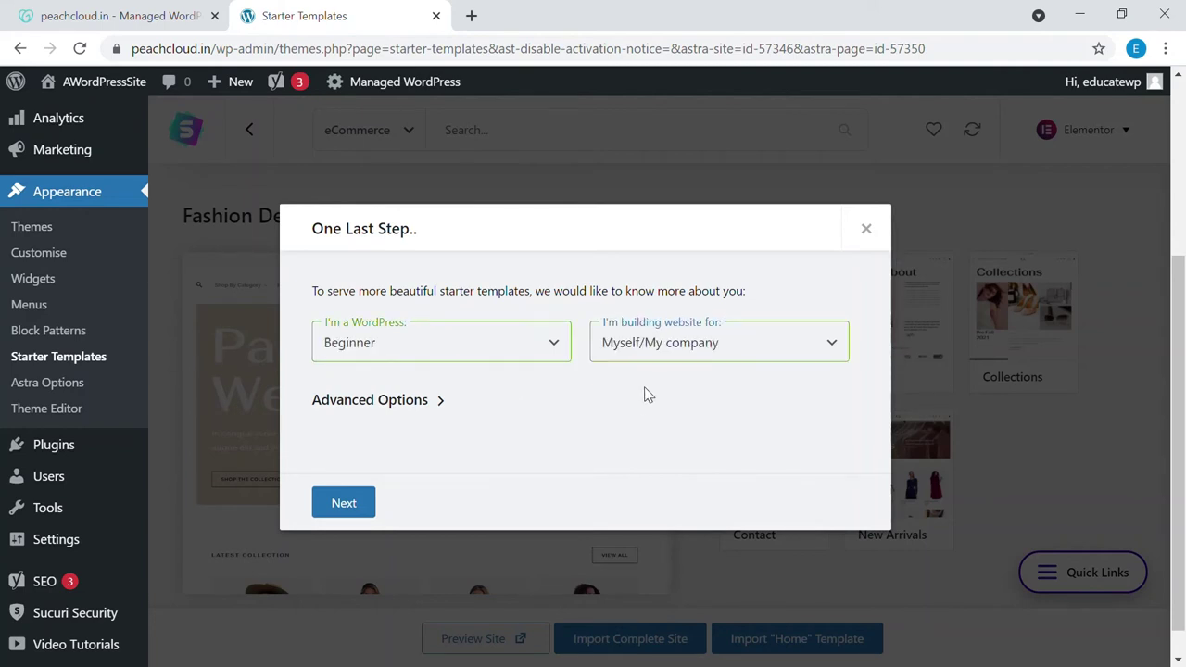
click(324, 511)
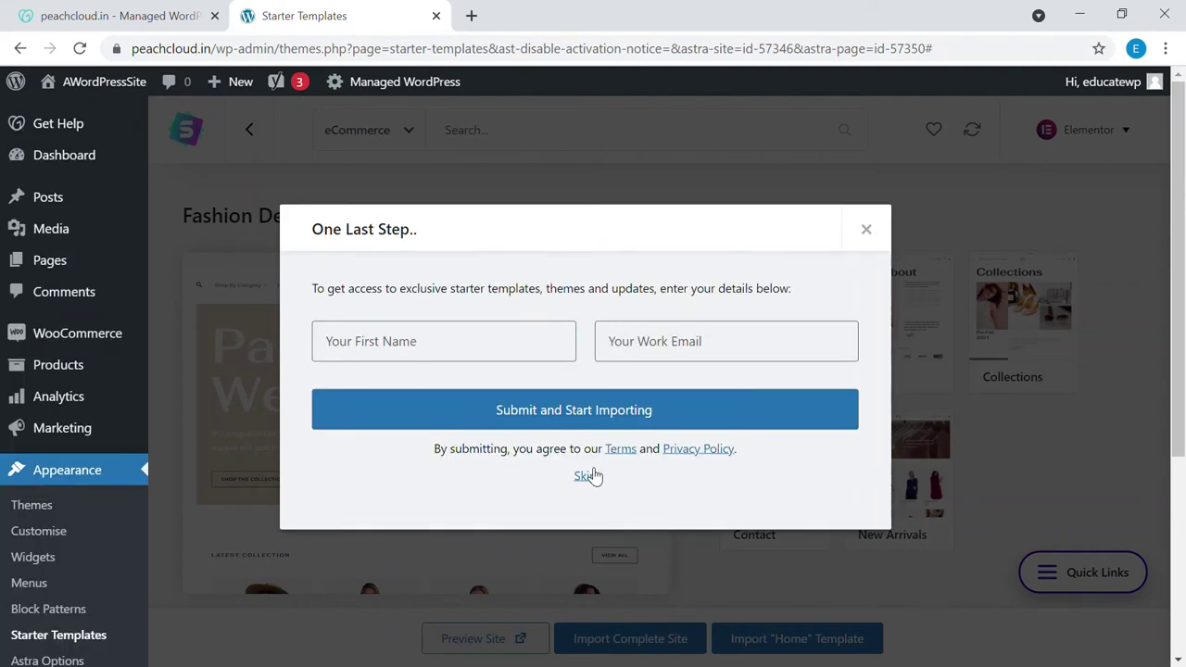
click(585, 476)
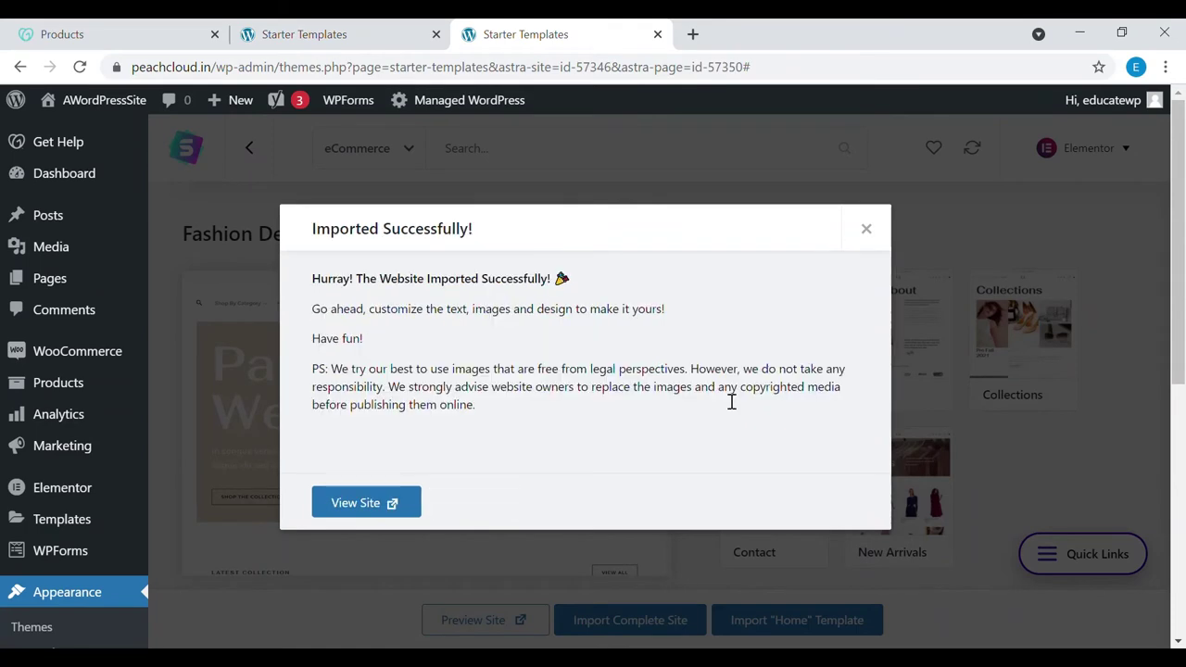
- View the imported site and examine its home page from the Party Wears banner through the product and category sections
click(366, 503)
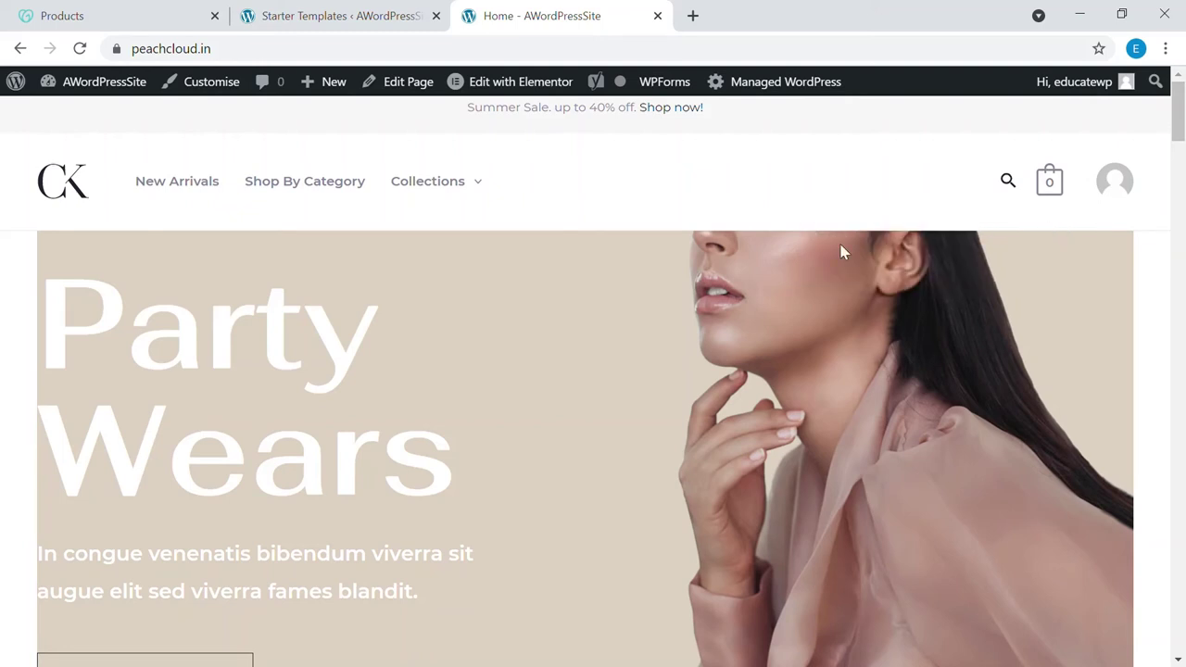
scroll(707, 251, down, 3)
scroll(584, 254, up, 3)
scroll(816, 282, down, 1)
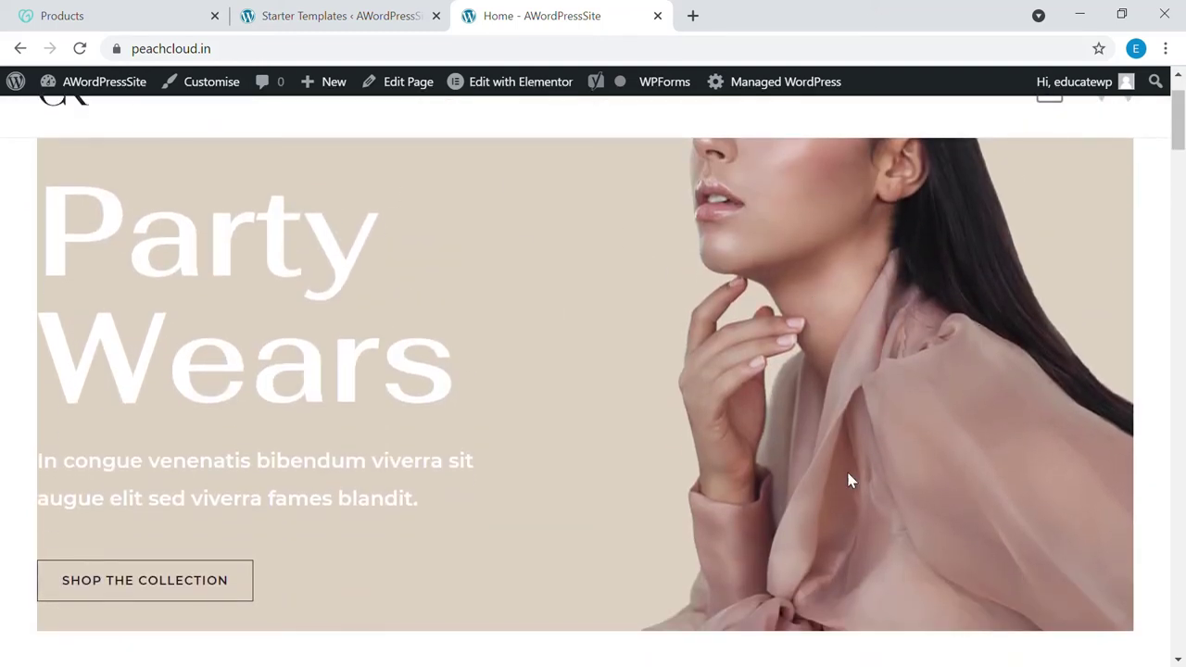
scroll(749, 457, down, 10)
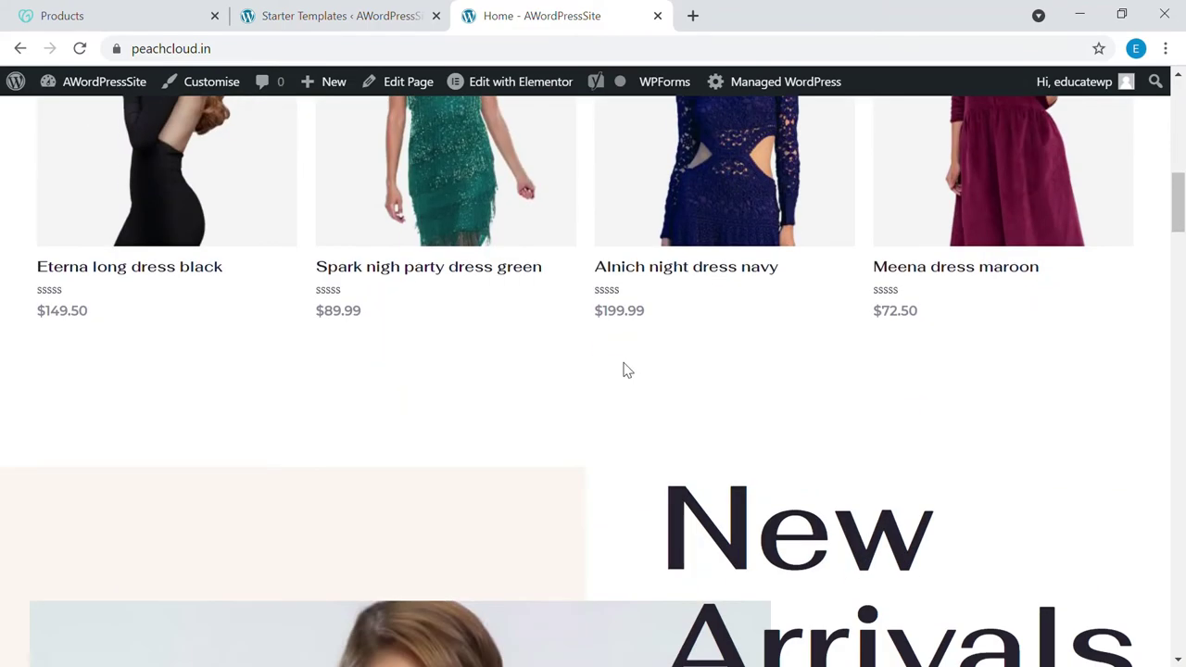
scroll(636, 347, down, 12)
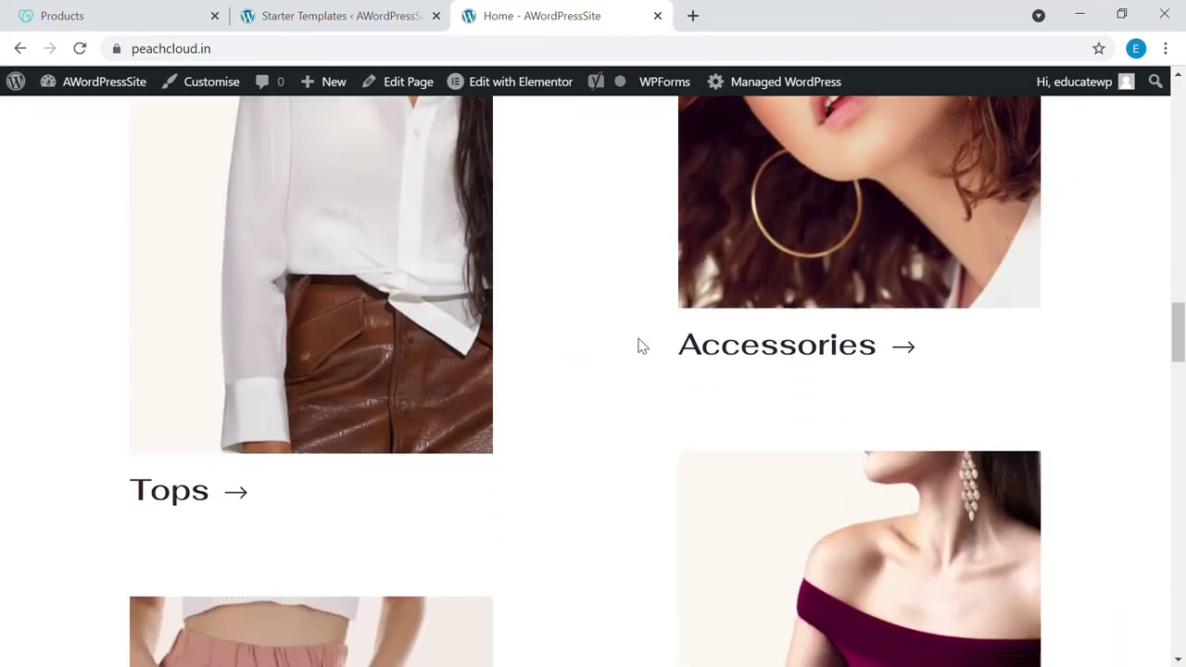
- Examine the rest of the home page through the testimonials and special offer, and return to its top banner
scroll(640, 346, down, 10)
scroll(644, 333, down, 15)
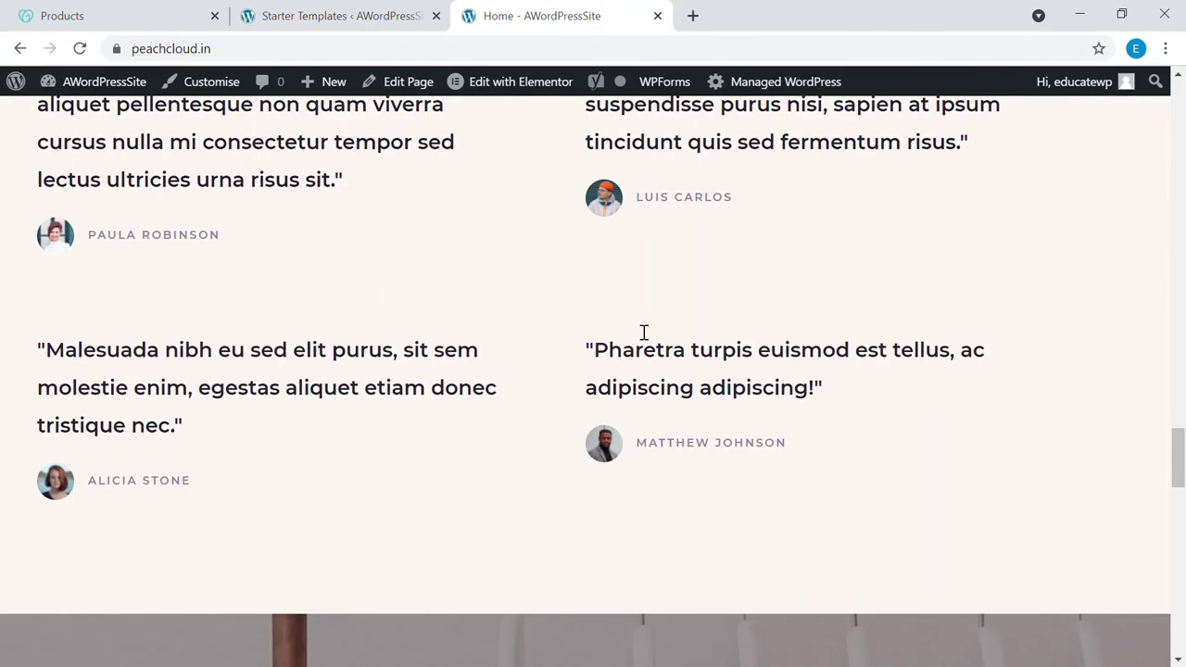
scroll(636, 329, up, 20)
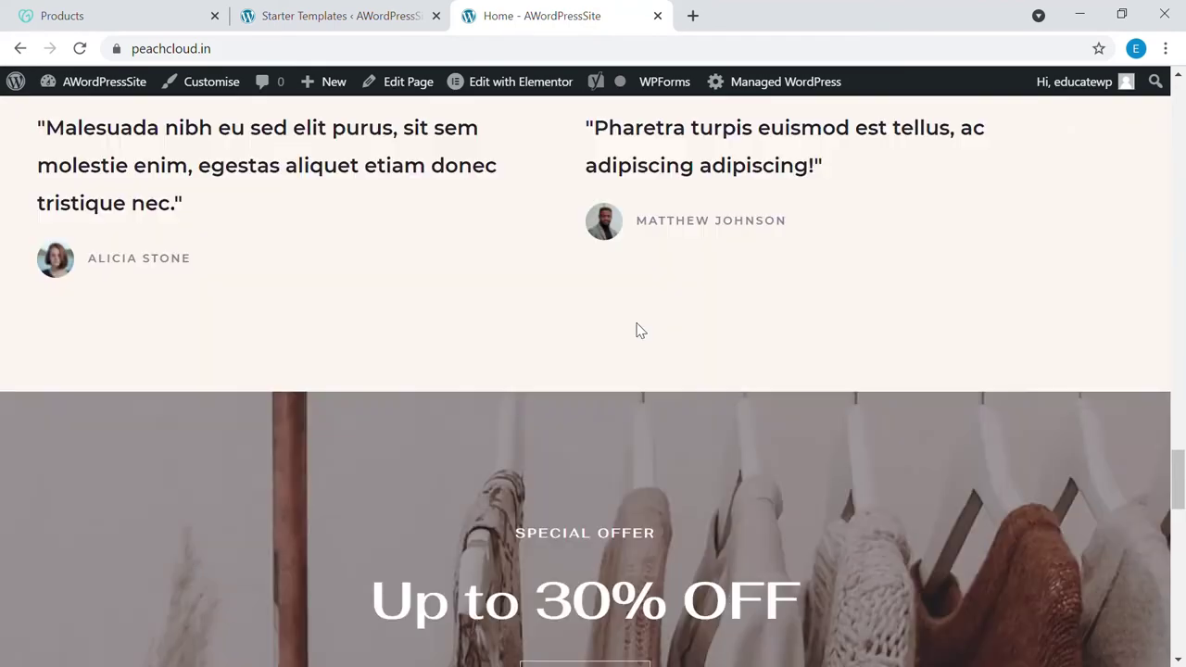
scroll(637, 323, up, 2)
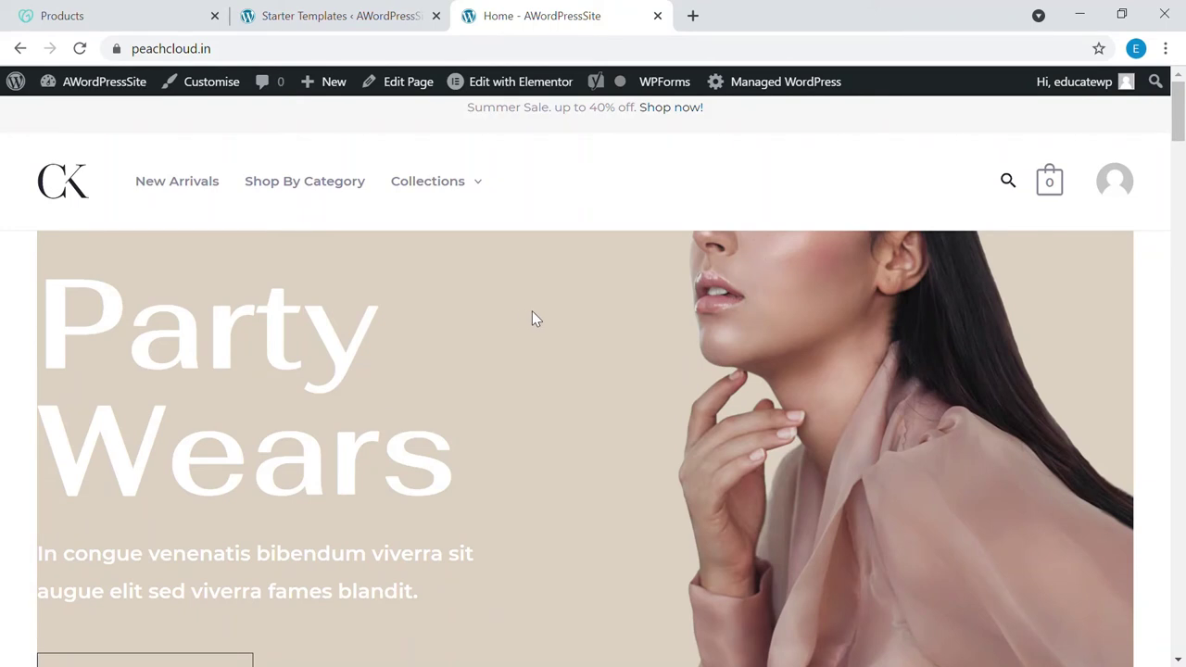
- Open the site in the customiser and view the categories of its global settings
click(206, 96)
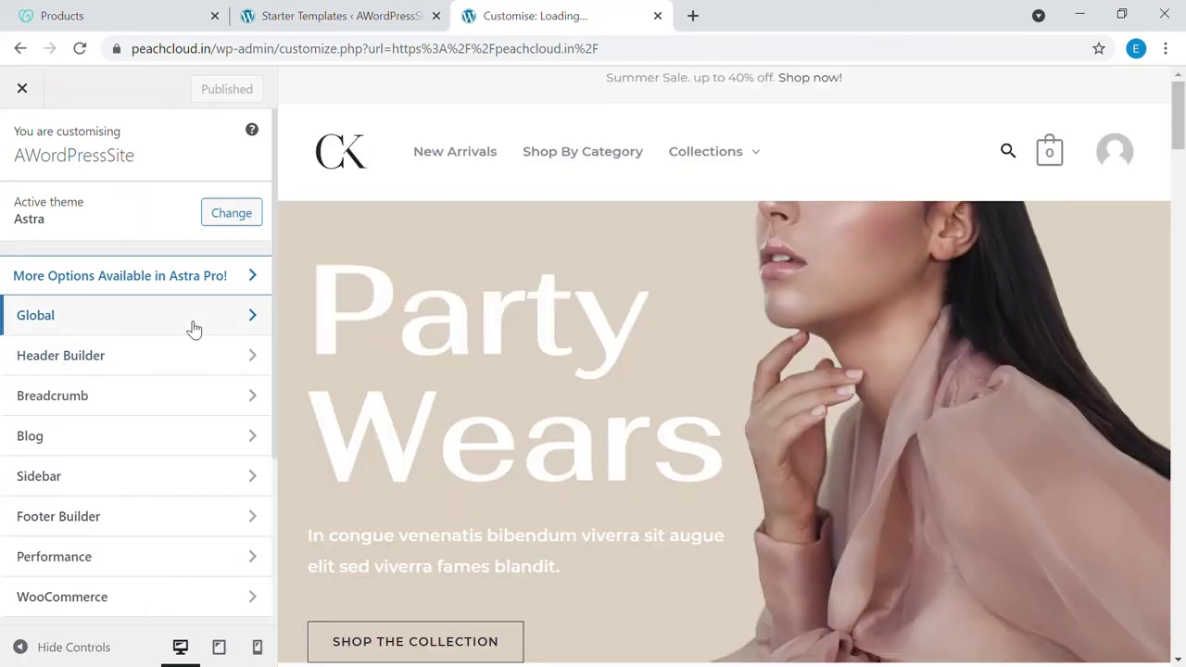
click(192, 328)
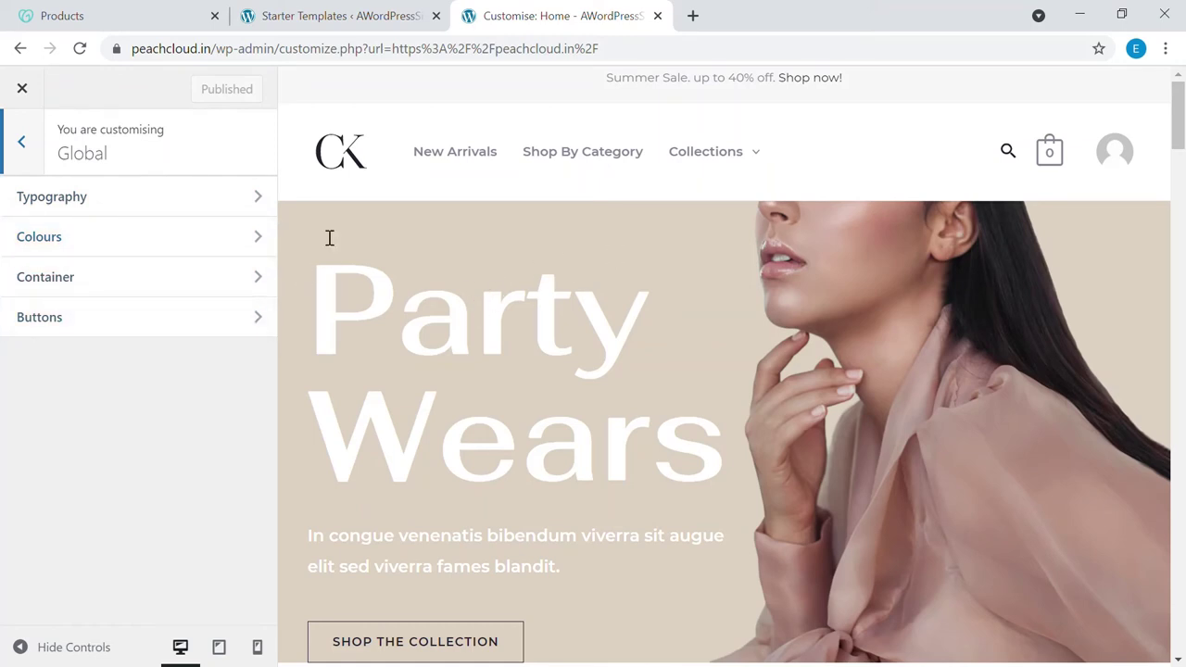
click(43, 165)
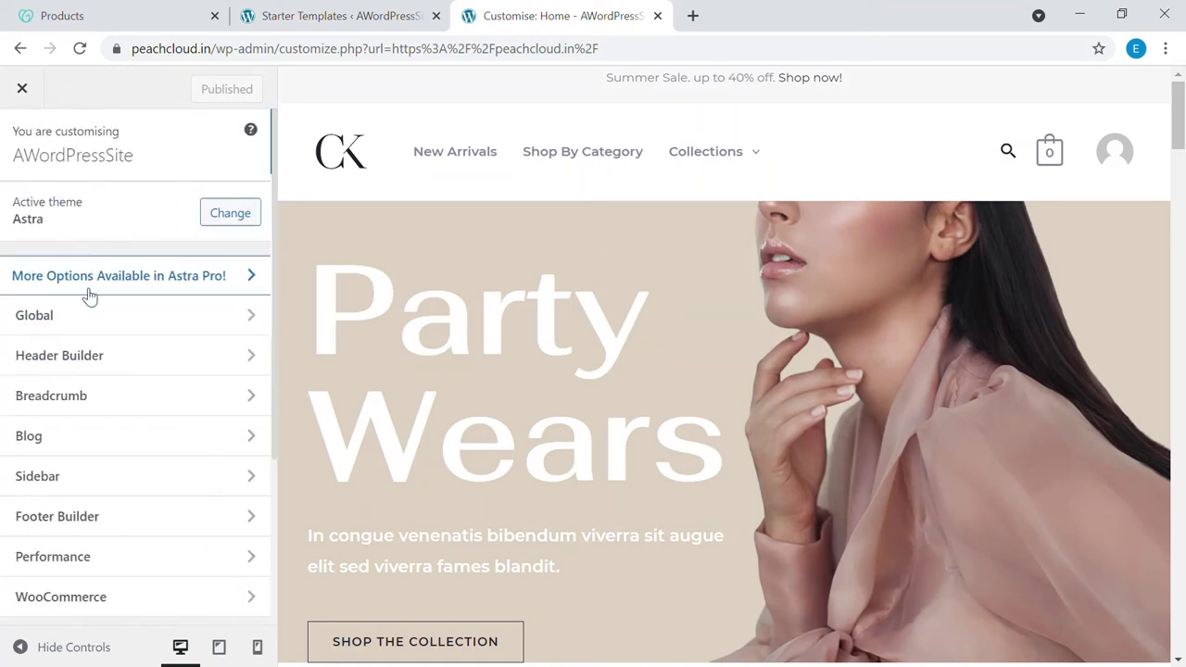
- Replace the CK logo in the header's site title and logo settings with the peach image
click(93, 356)
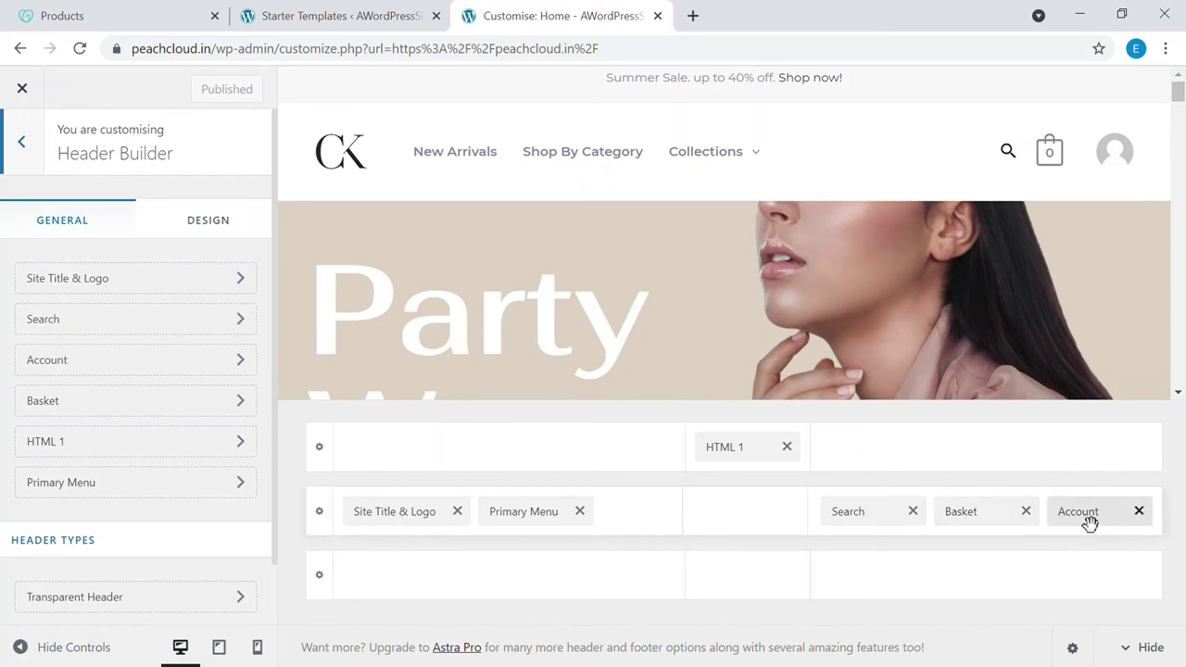
click(203, 278)
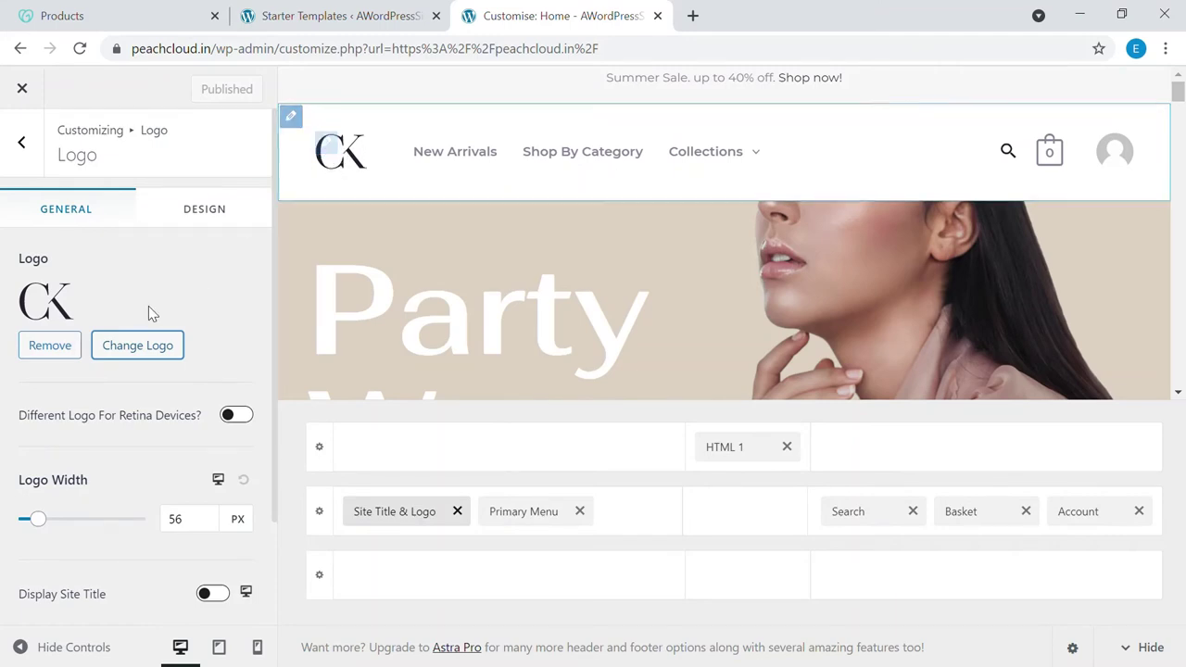
click(159, 346)
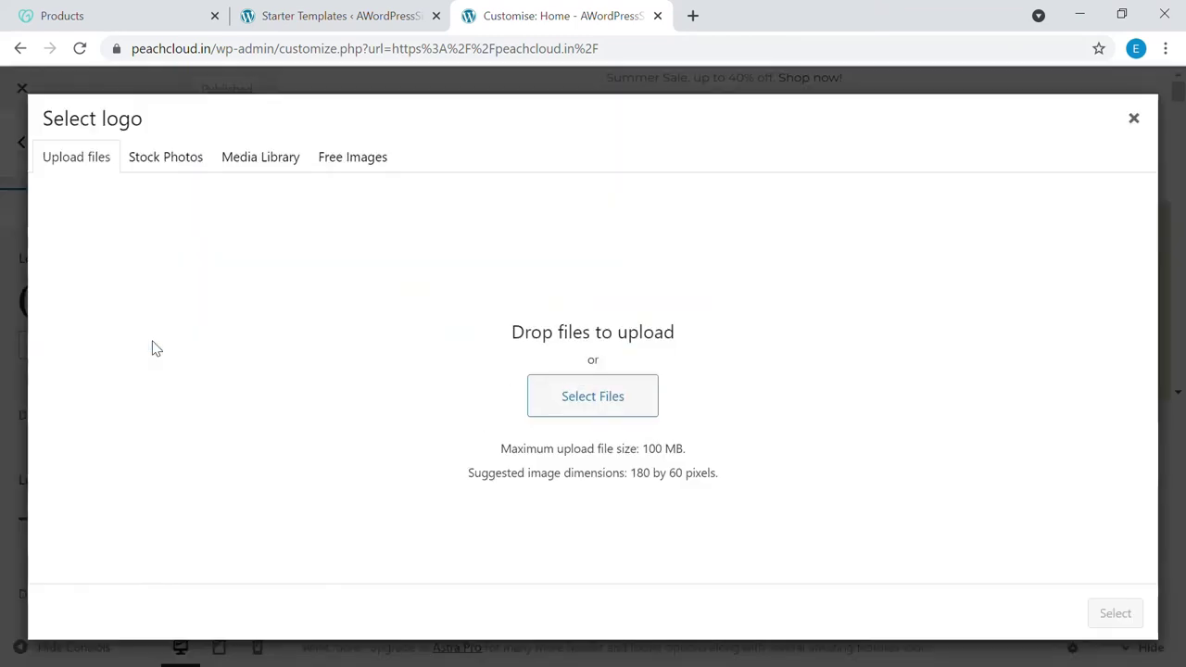
key(Escape)
- Set the width of the header's peach logo to 79 px
scroll(59, 392, down, 2)
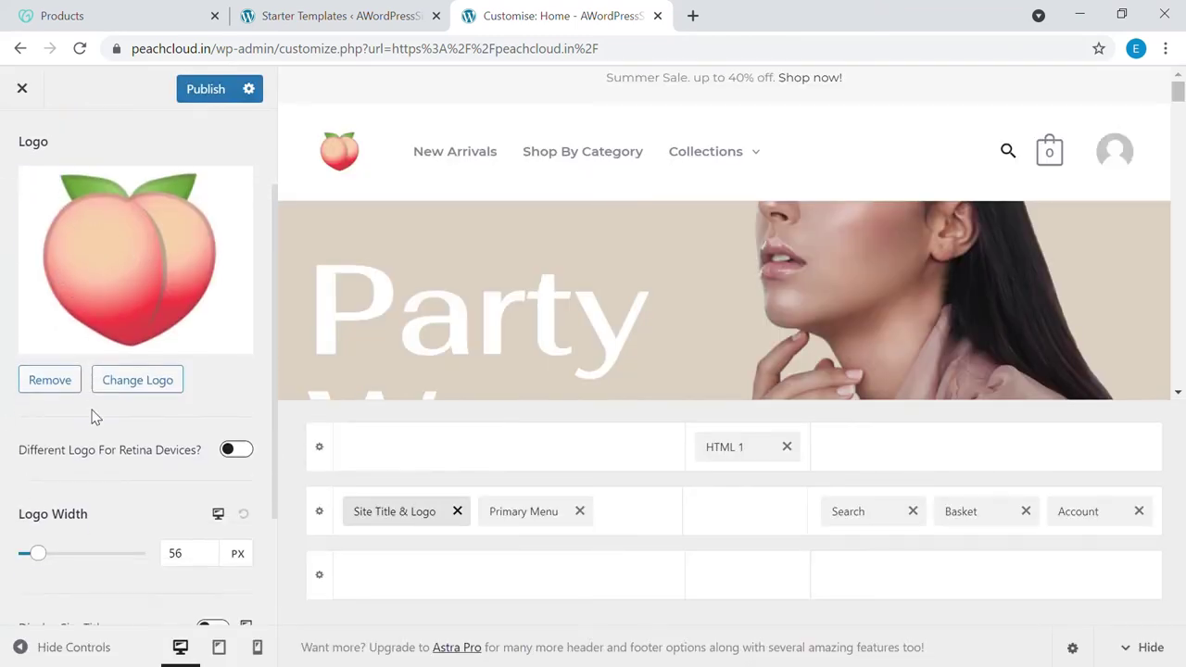
scroll(198, 321, down, 1)
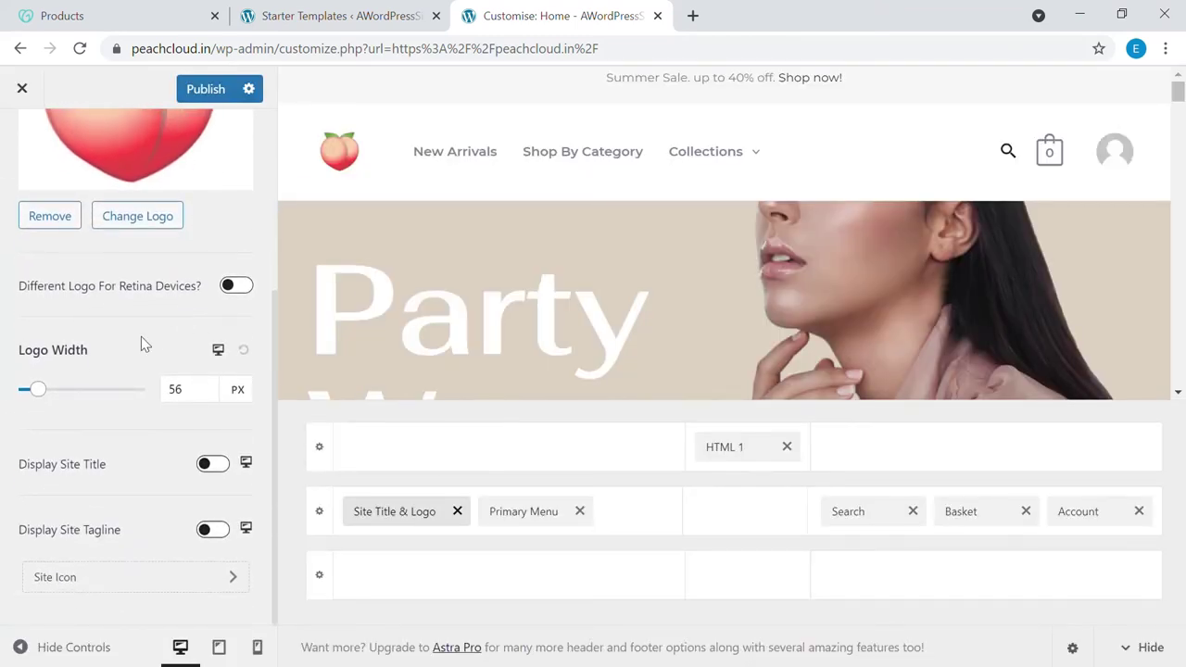
scroll(204, 364, up, 1)
mouse_move(38, 483)
mouse_down()
mouse_move(70, 493)
mouse_move(41, 486)
mouse_up()
scroll(56, 458, down, 1)
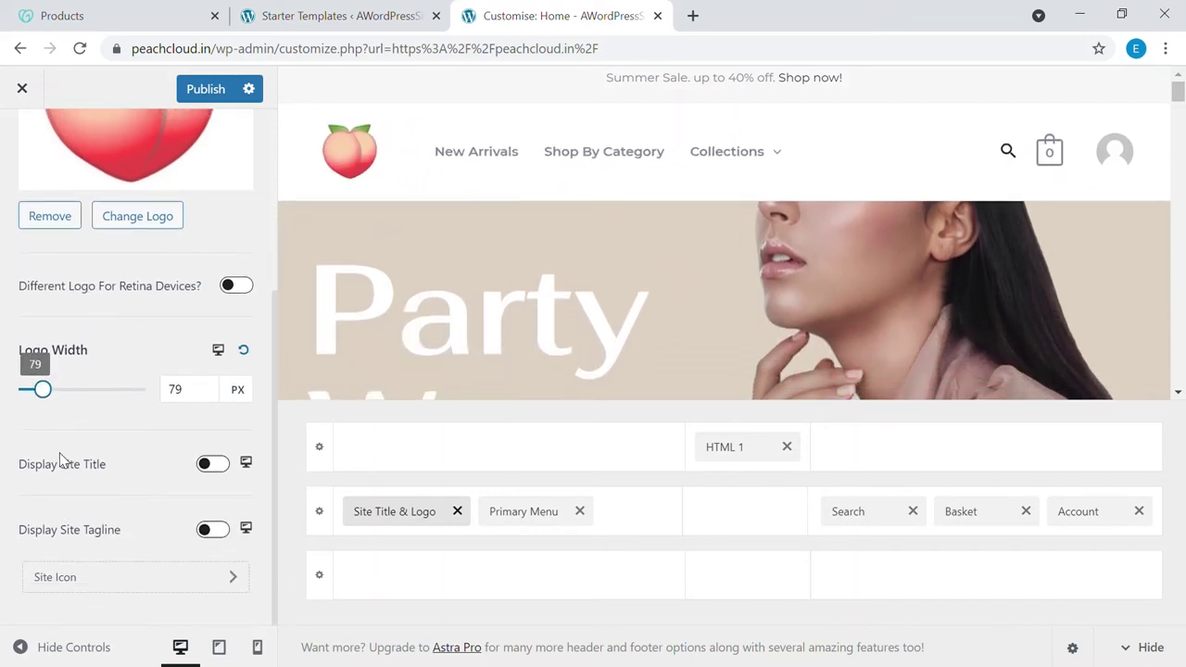
- Try displaying the site title in the header with the text Peach Cloud
click(226, 475)
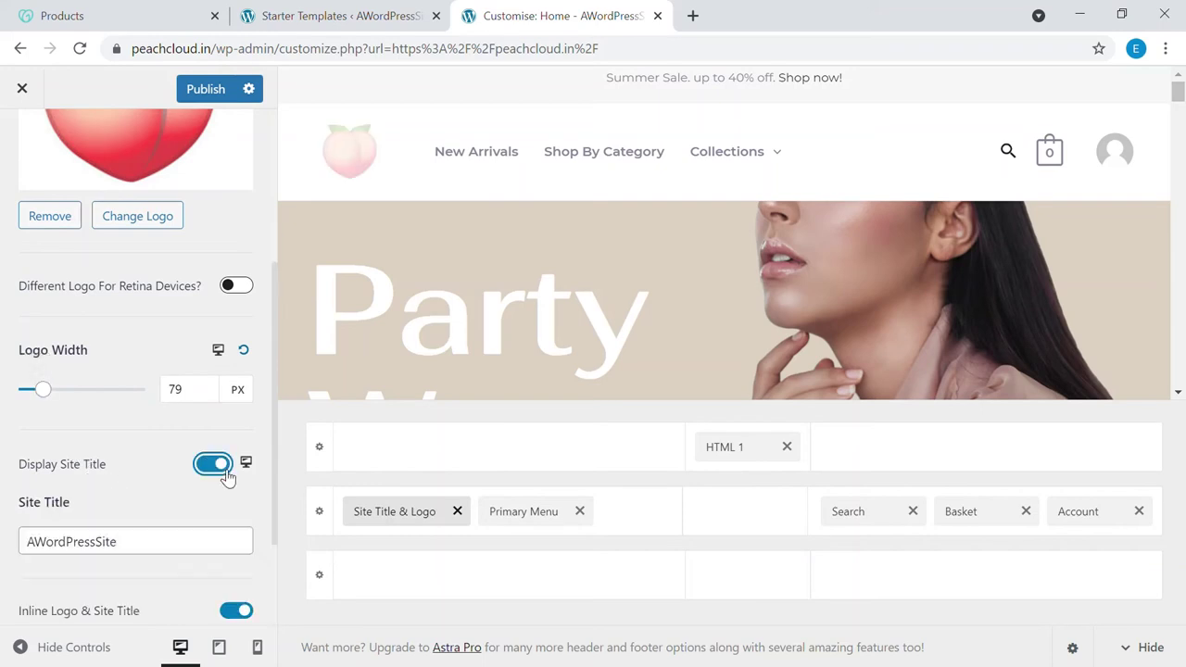
double_click(129, 547)
key(BackSpace)
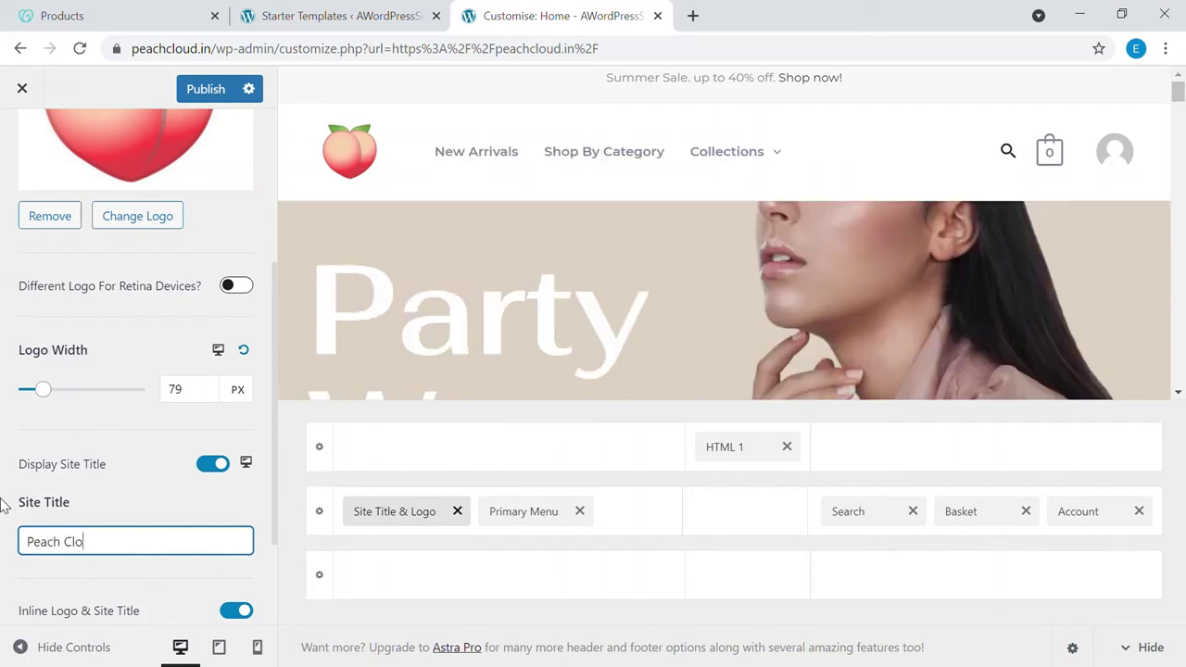
scroll(111, 423, down, 3)
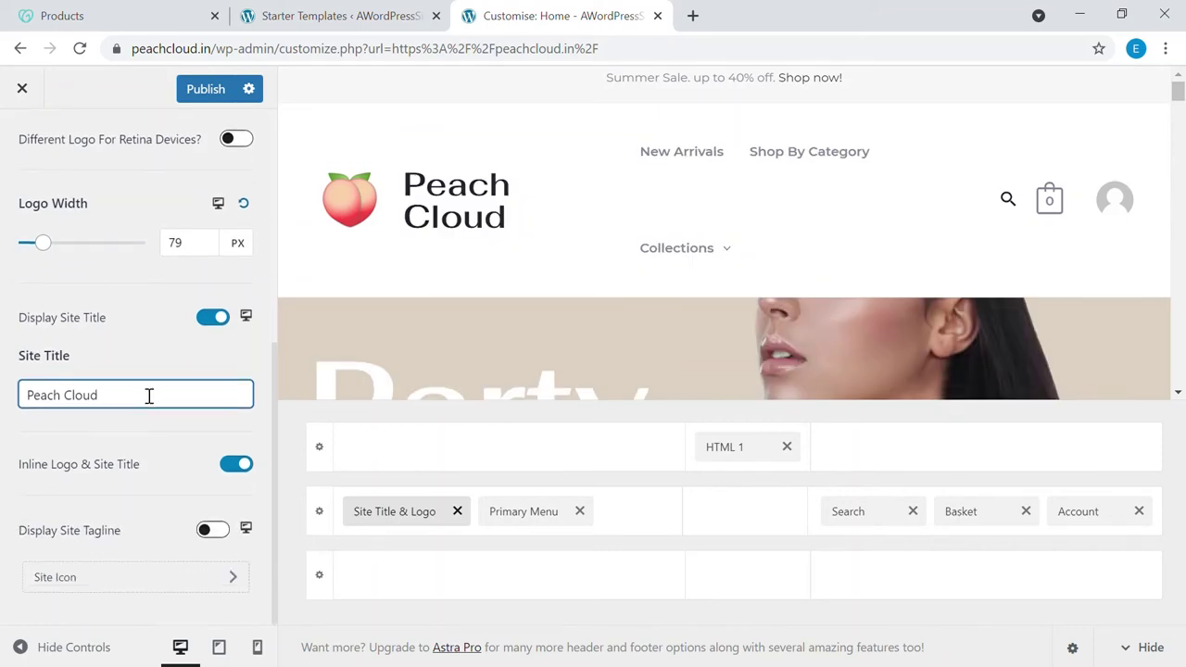
- Clear the site title text and turn off its display in the header
drag(150, 400, 6, 404)
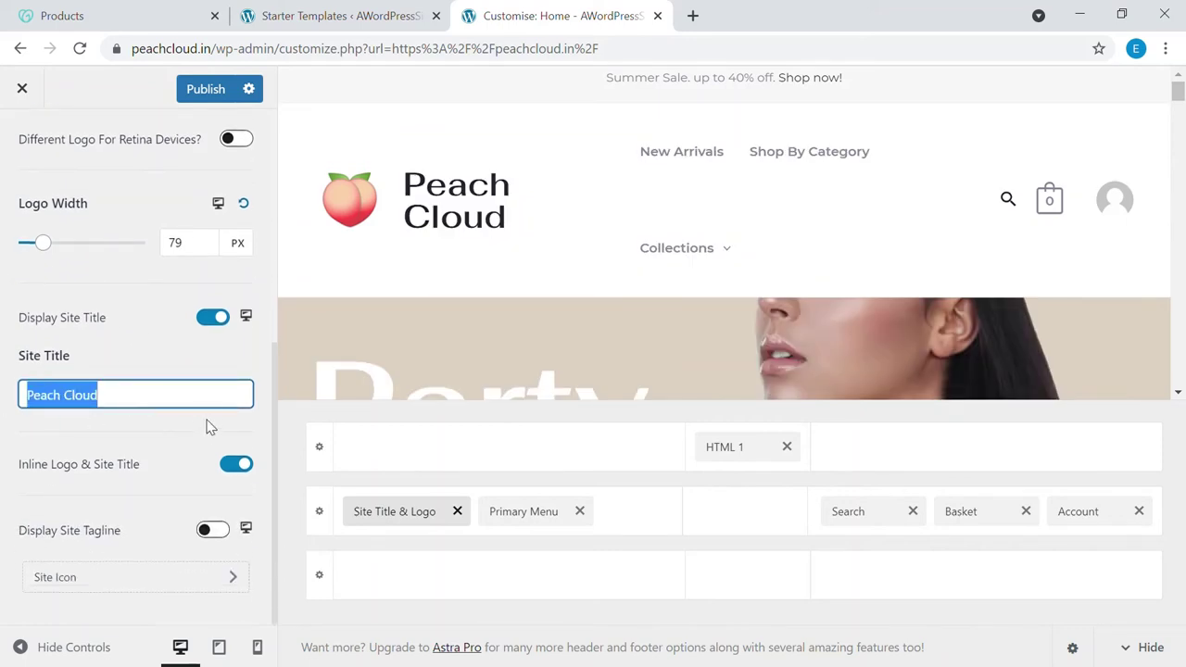
key(BackSpace)
click(217, 319)
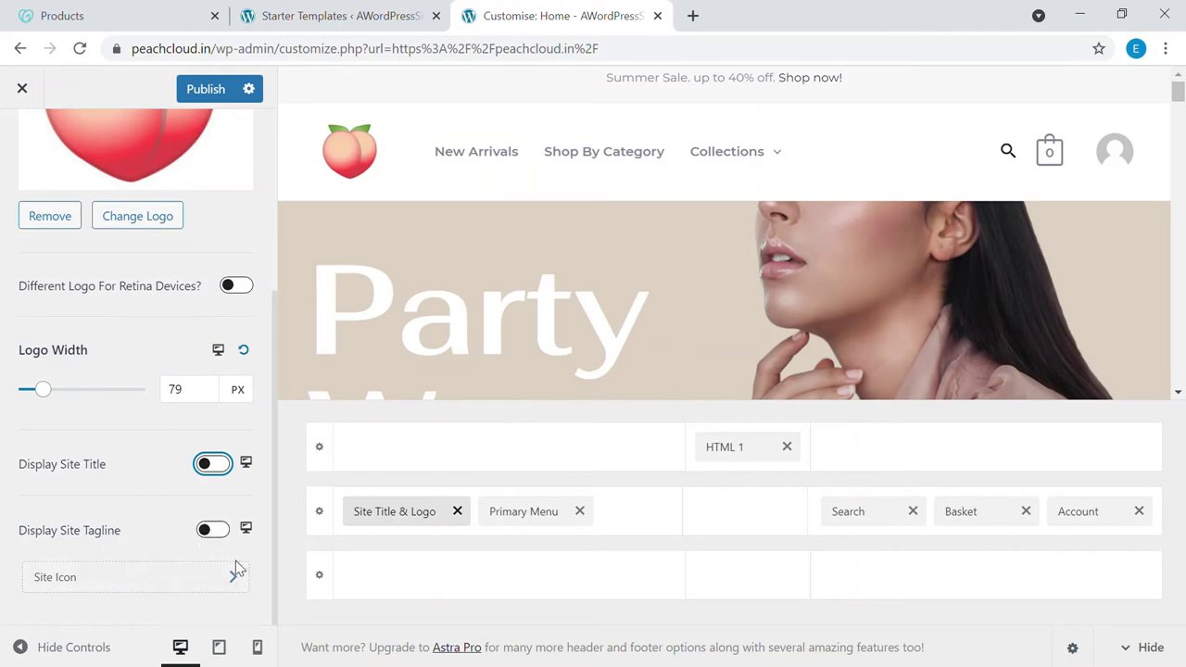
- Set the orange cloud image with green leaves as the site icon in the site identity settings
click(214, 582)
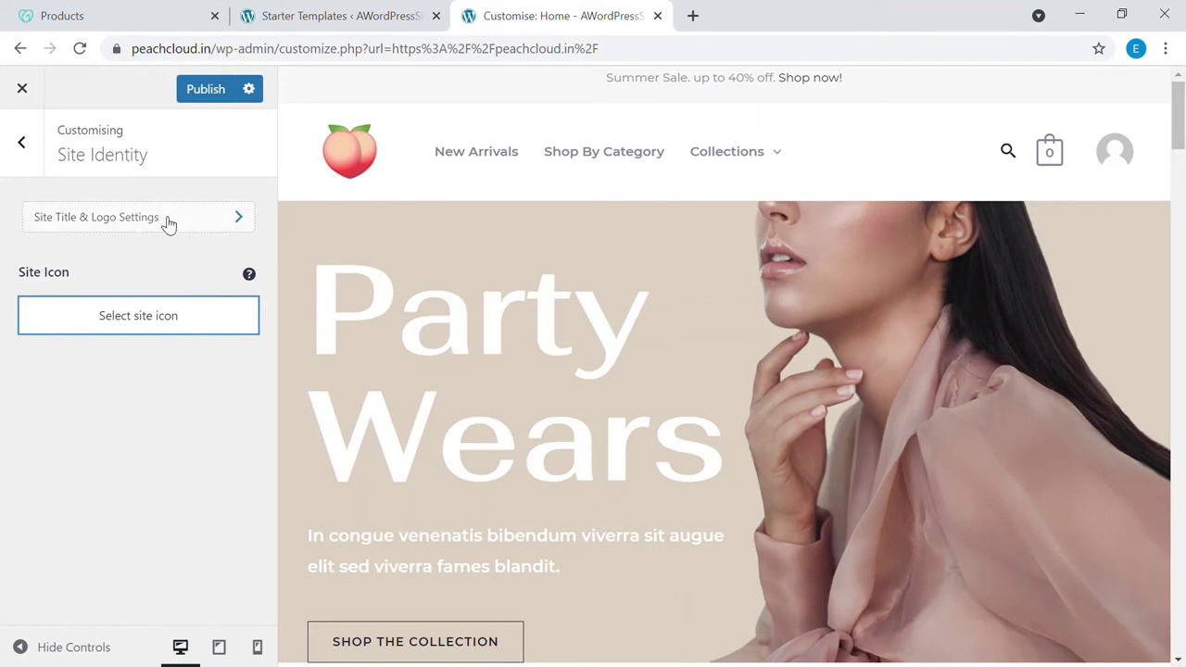
click(148, 313)
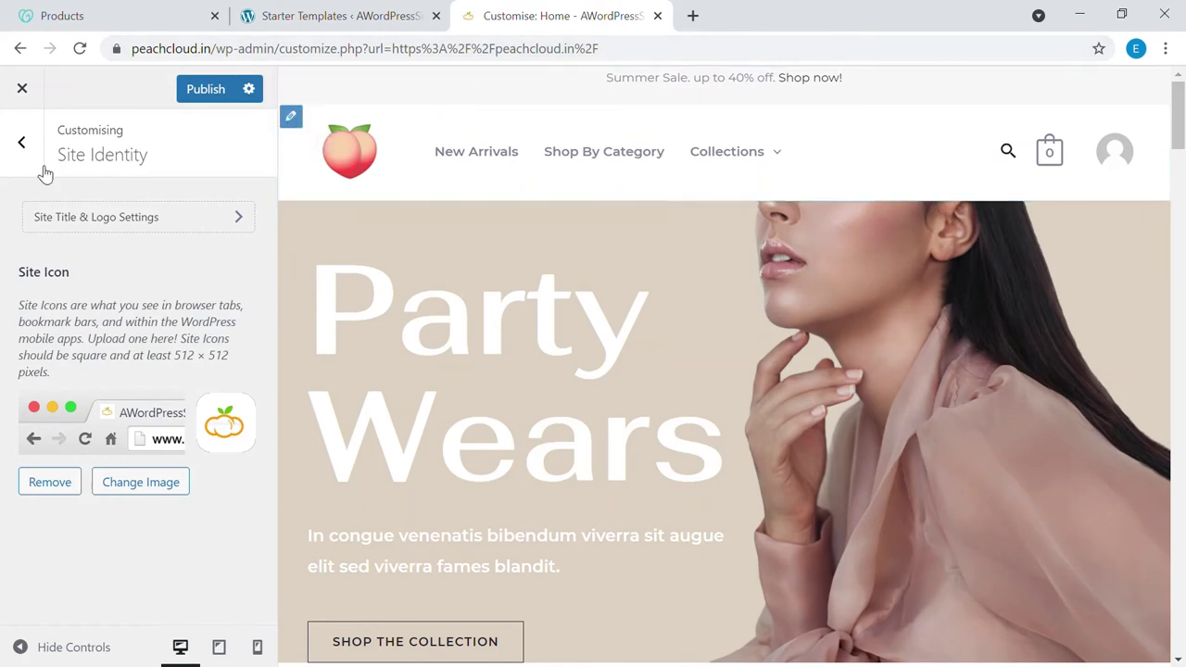
click(23, 146)
- Examine the header's account settings for the logged-in and logged-out views, and look over the other header elements
click(101, 357)
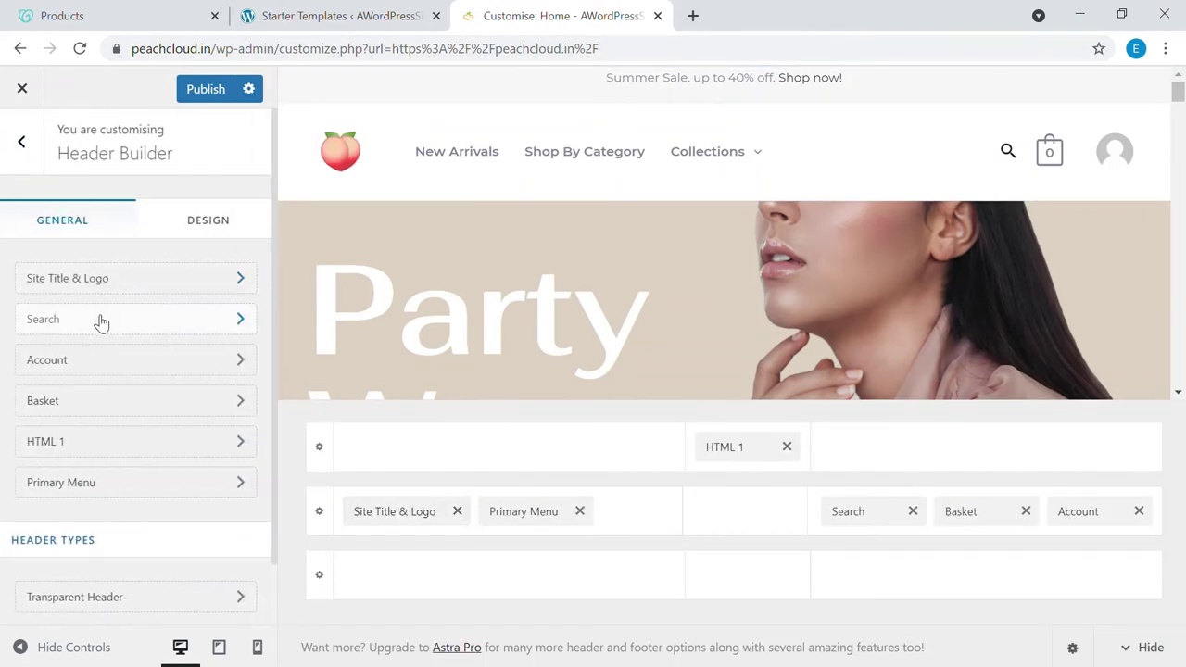
click(115, 367)
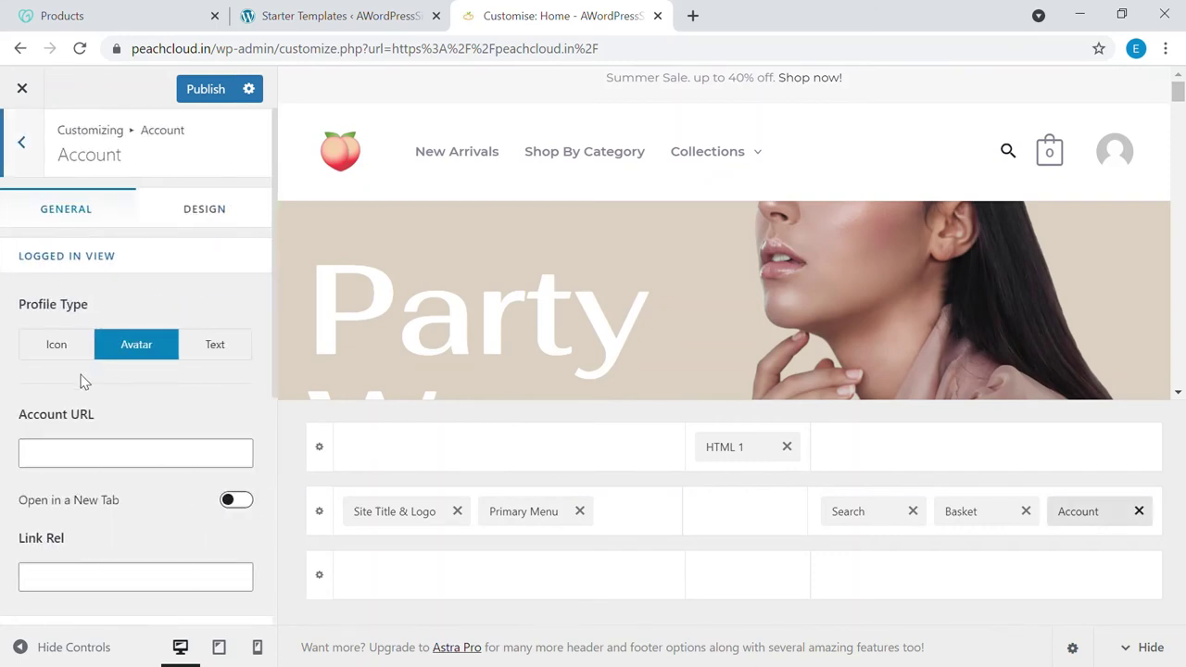
scroll(83, 381, down, 4)
scroll(101, 371, up, 3)
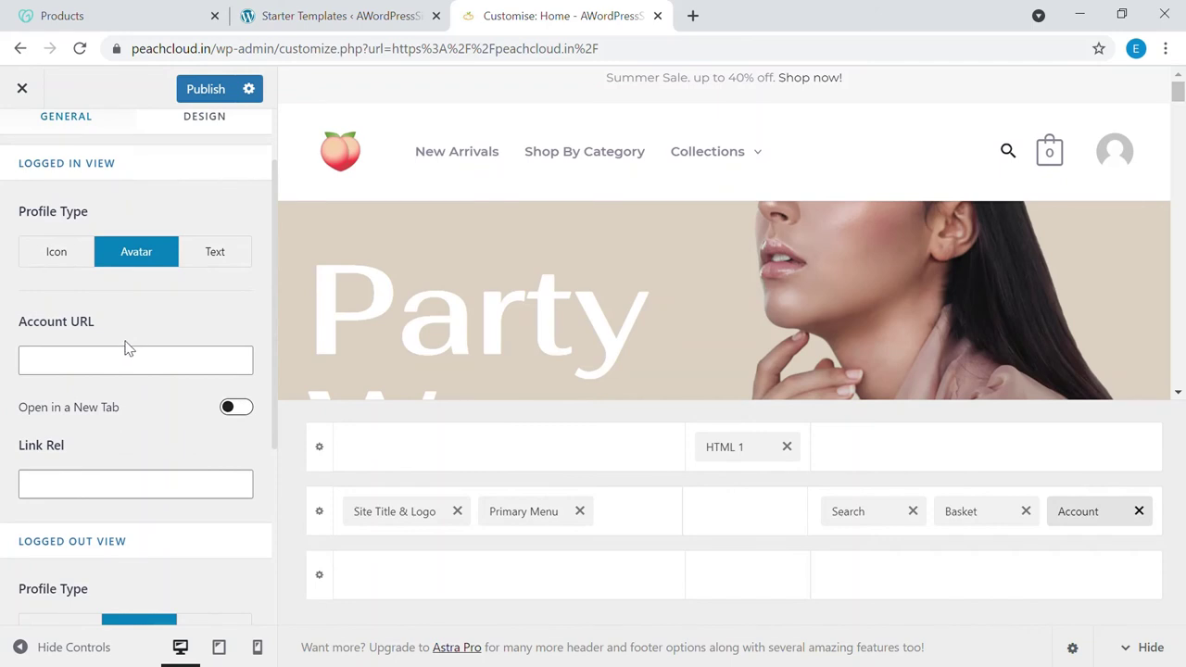
scroll(117, 371, down, 1)
scroll(106, 371, down, 1)
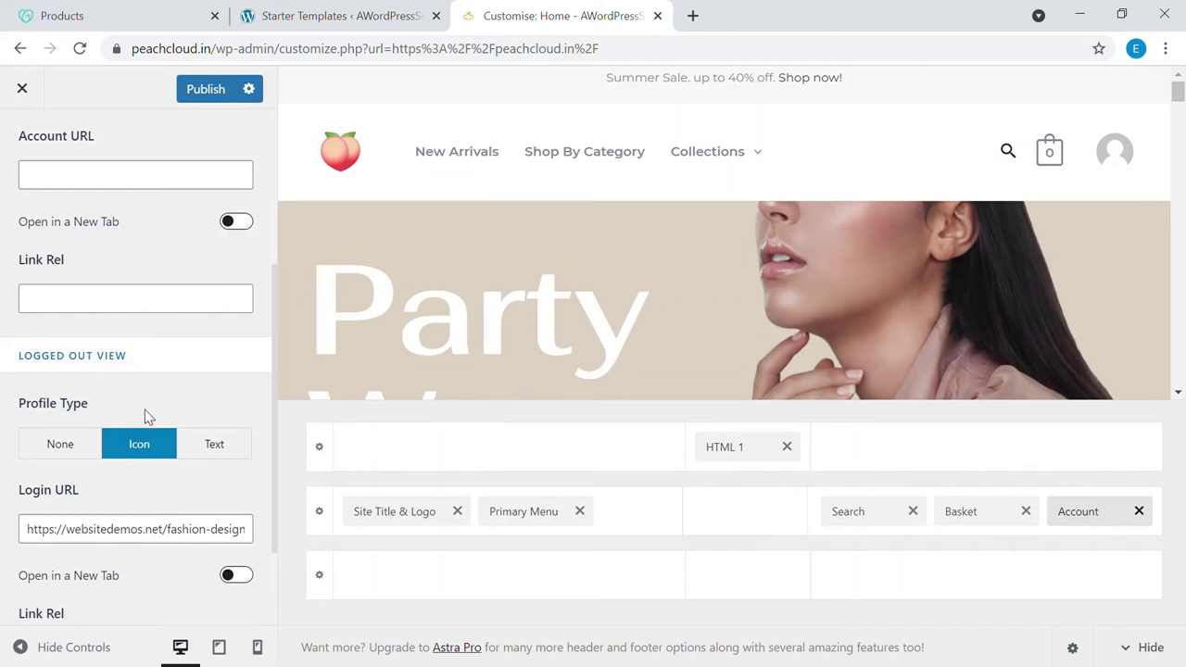
scroll(144, 416, down, 2)
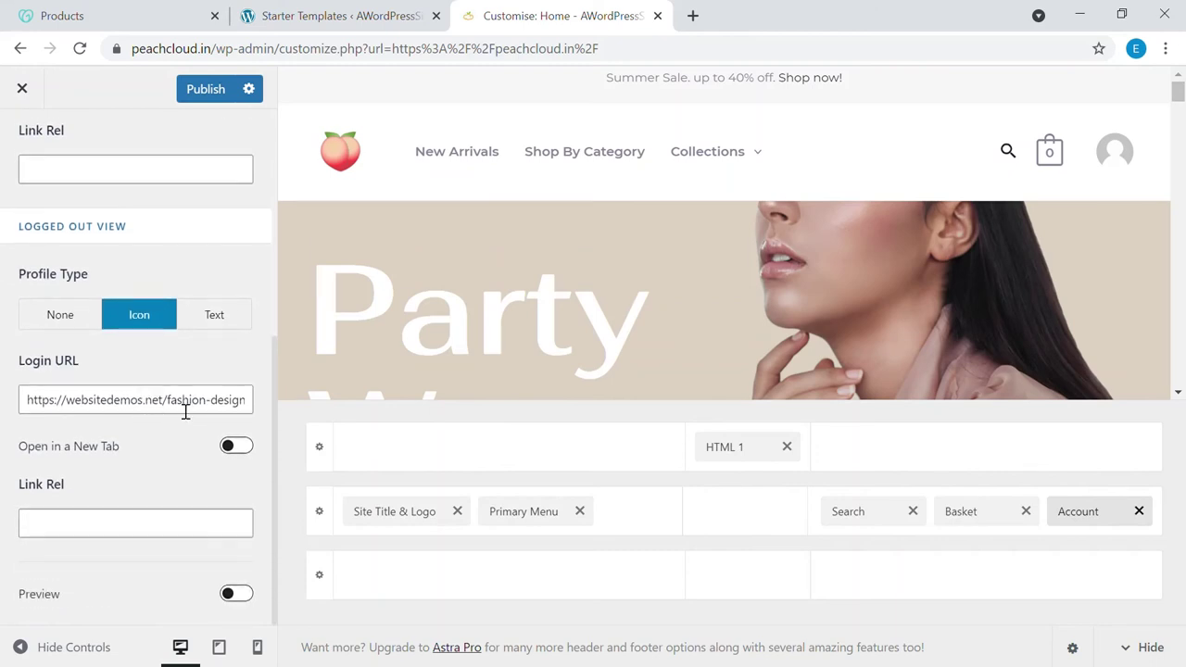
scroll(182, 405, up, 4)
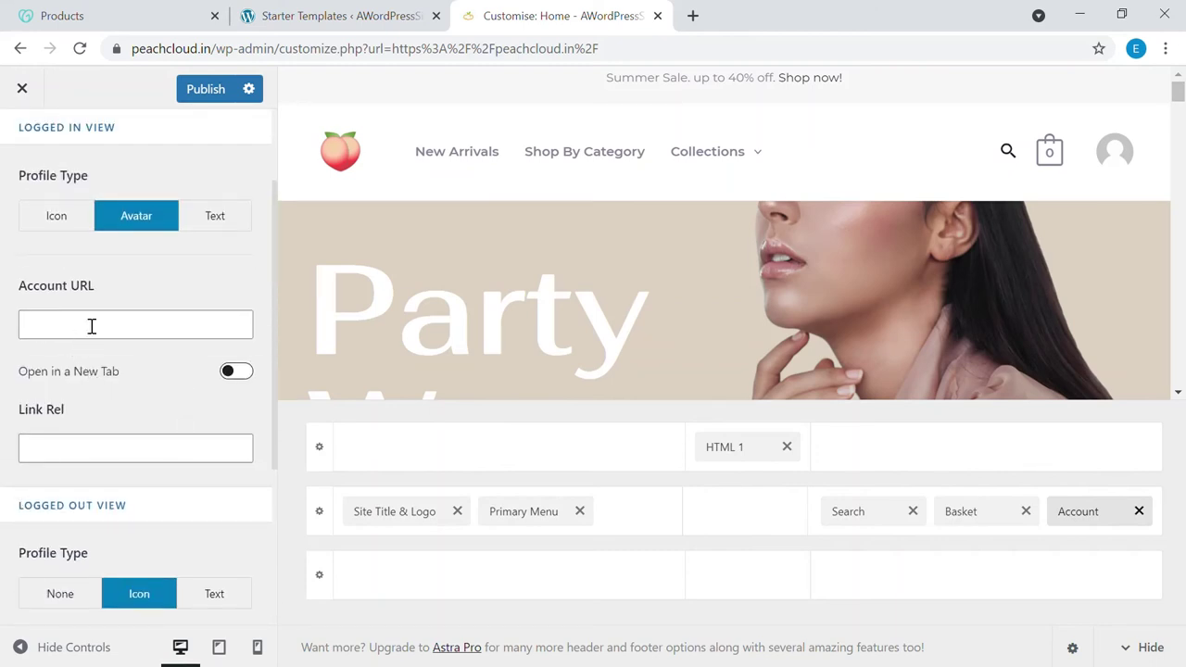
click(92, 327)
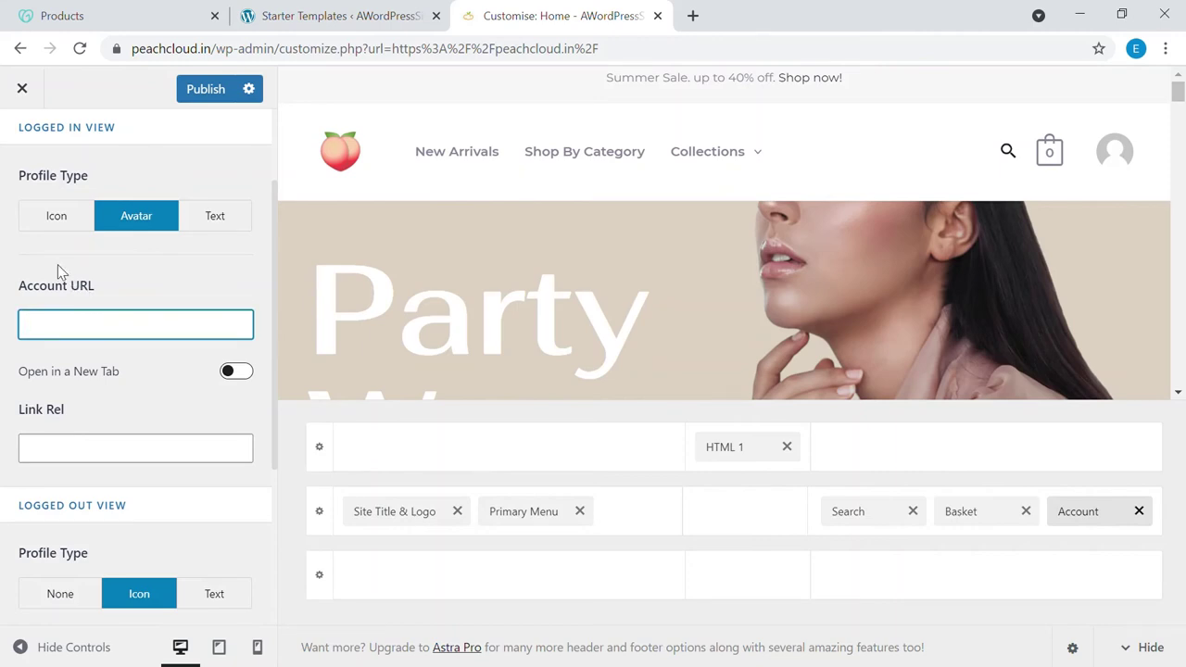
scroll(67, 236, up, 2)
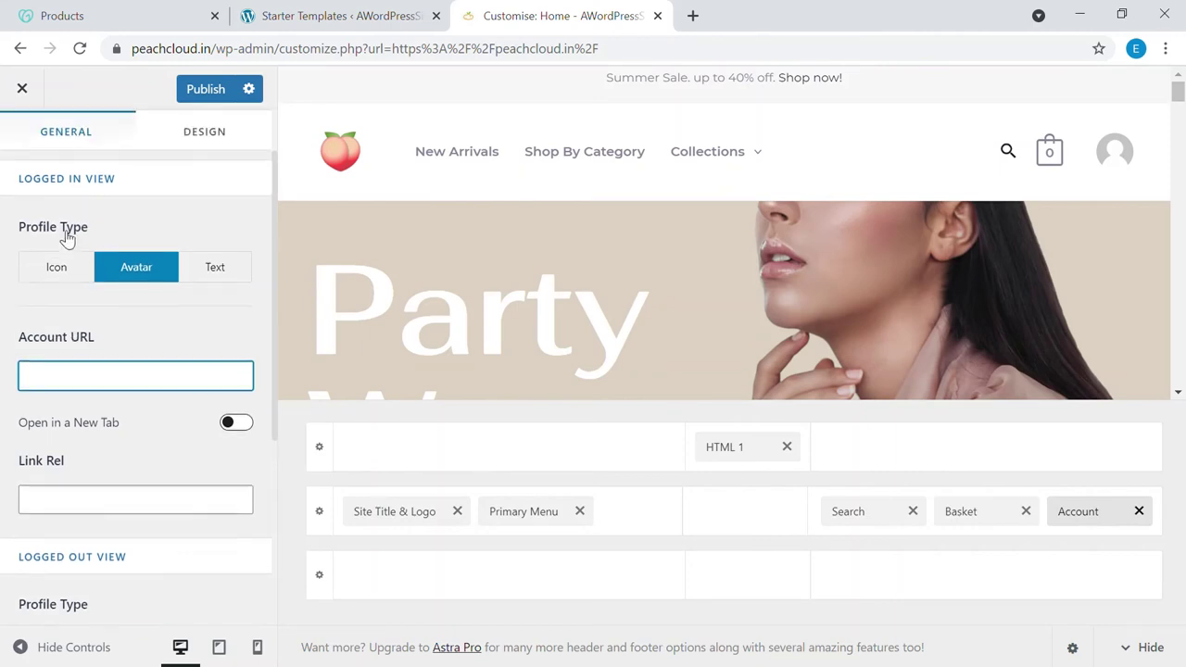
click(23, 144)
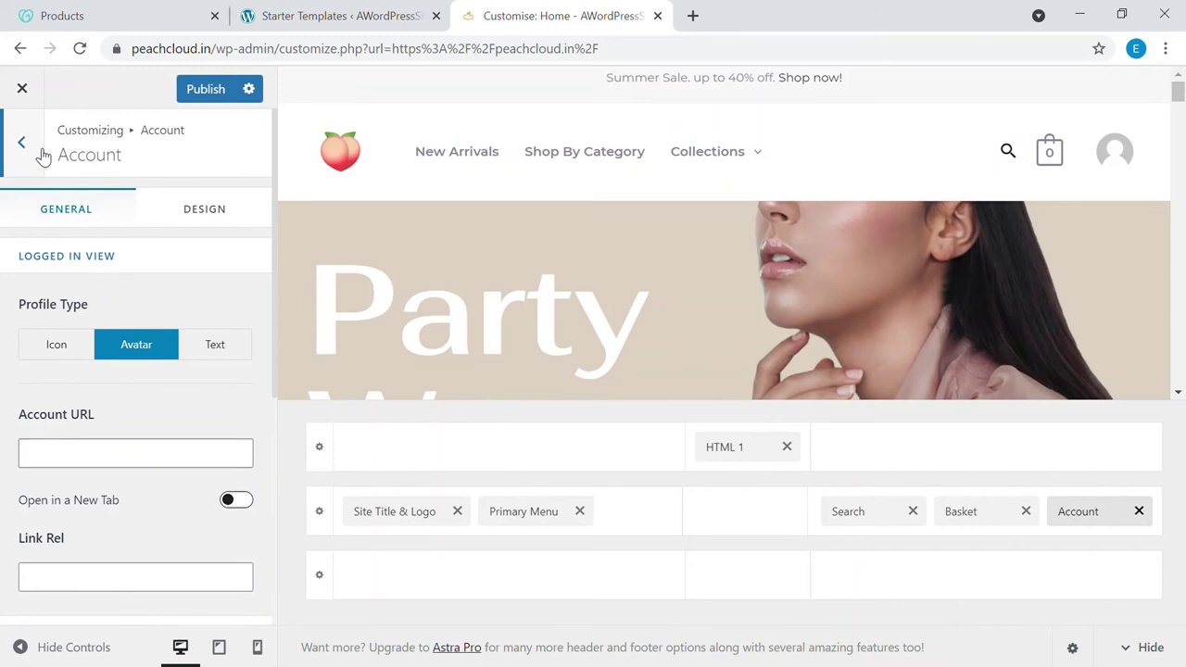
scroll(124, 371, down, 1)
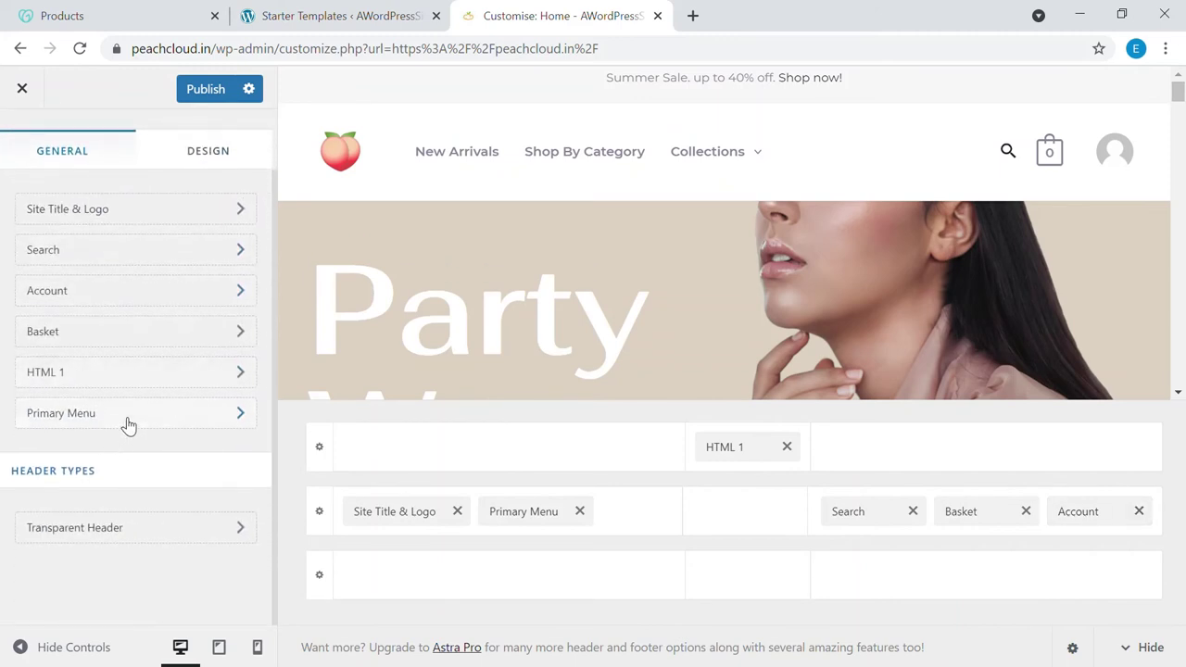
scroll(83, 278, up, 1)
click(22, 141)
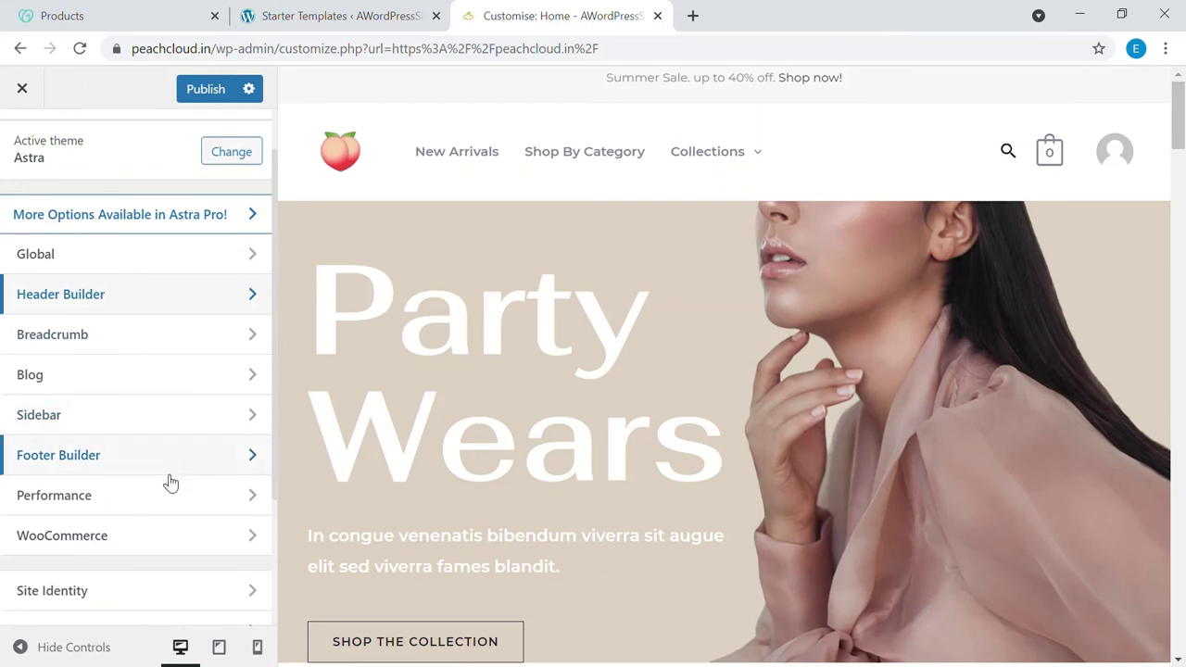
- Look over the remaining customiser sections, the page's footer and the list of site menus, and return to the page's top
scroll(164, 496, down, 2)
click(1181, 176)
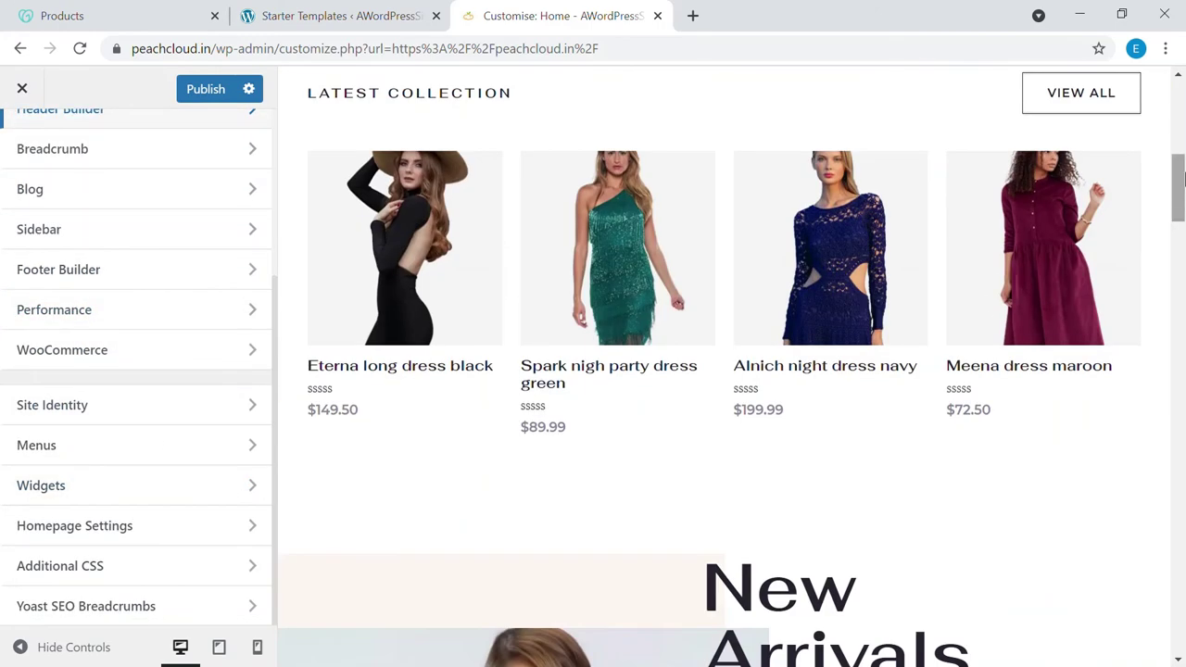
drag(1180, 174, 1180, 630)
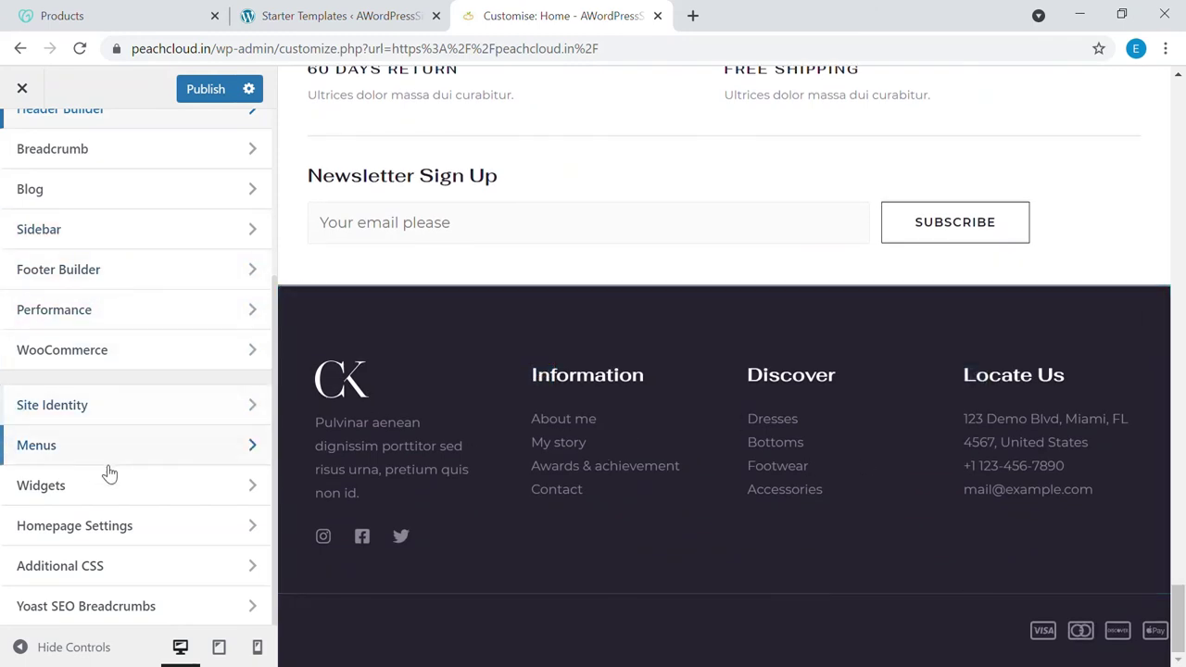
click(146, 459)
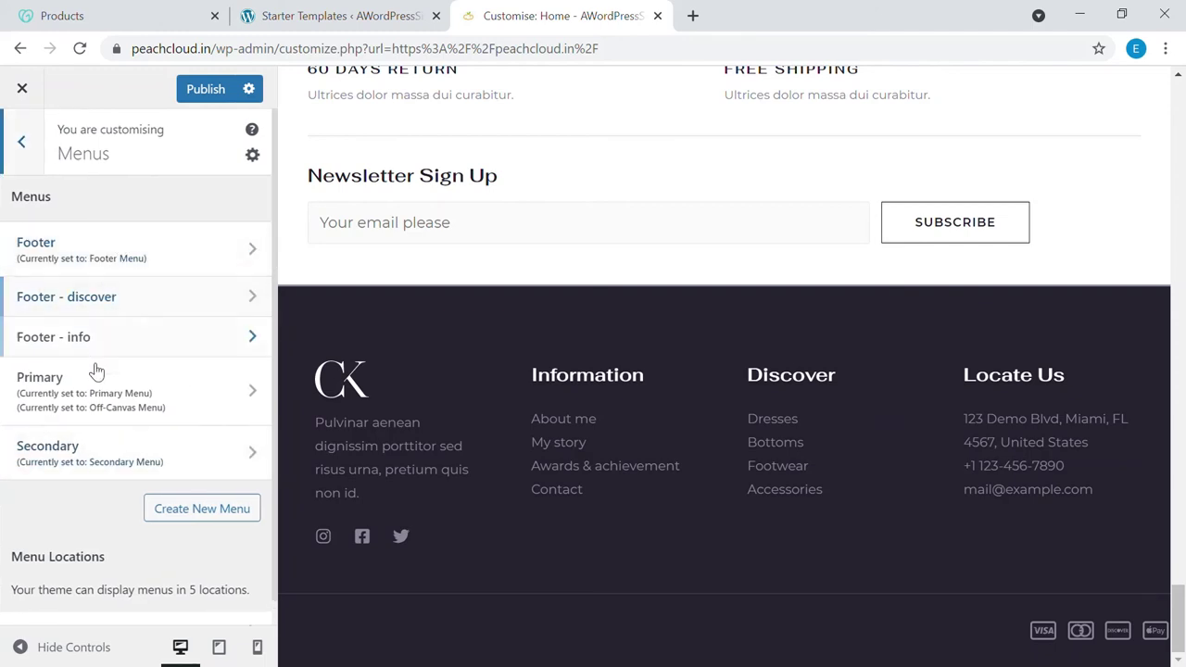
click(23, 153)
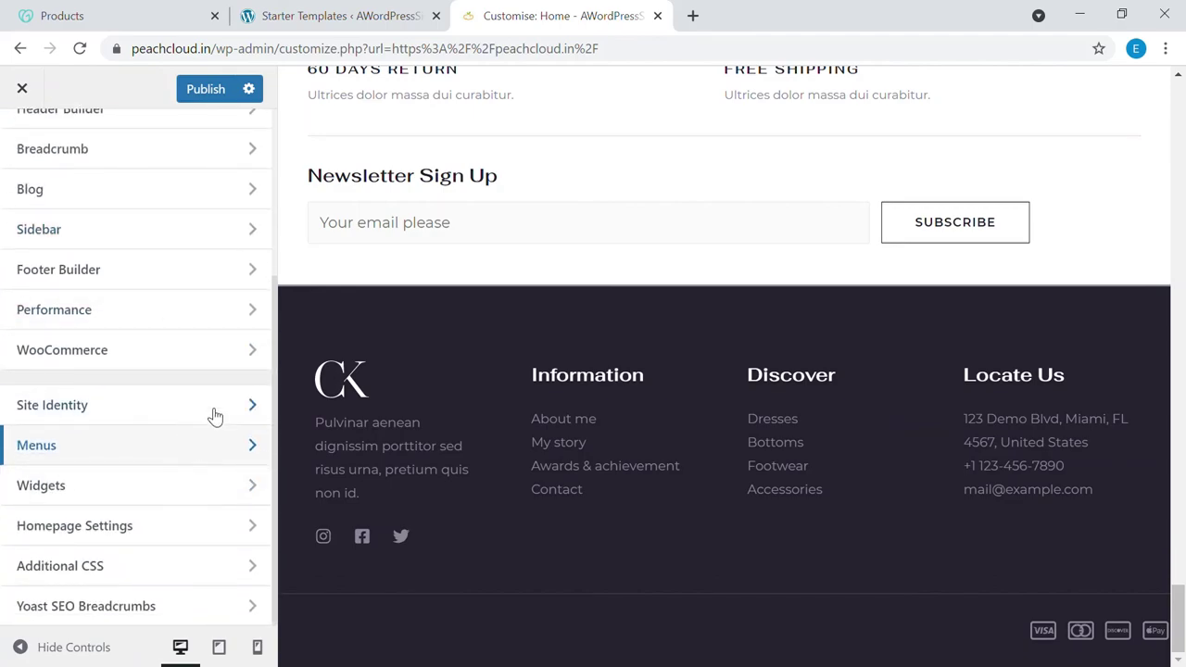
drag(1178, 613, 1178, 81)
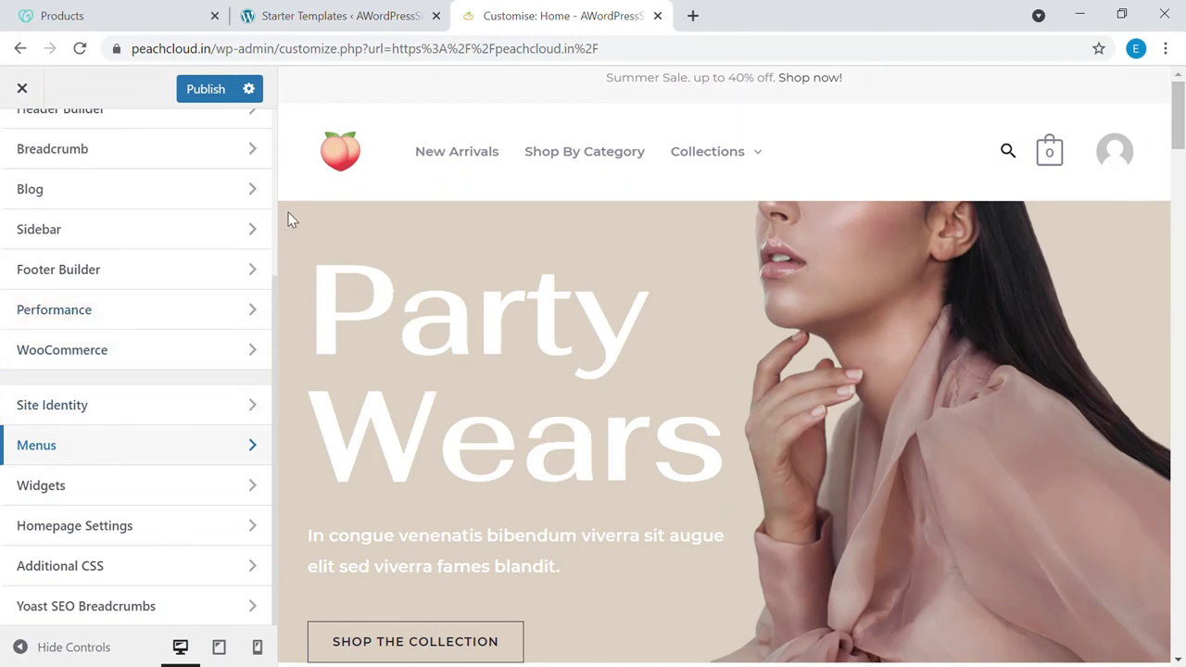
- Publish the customiser changes and open the WooCommerce settings in the site's admin area
click(208, 93)
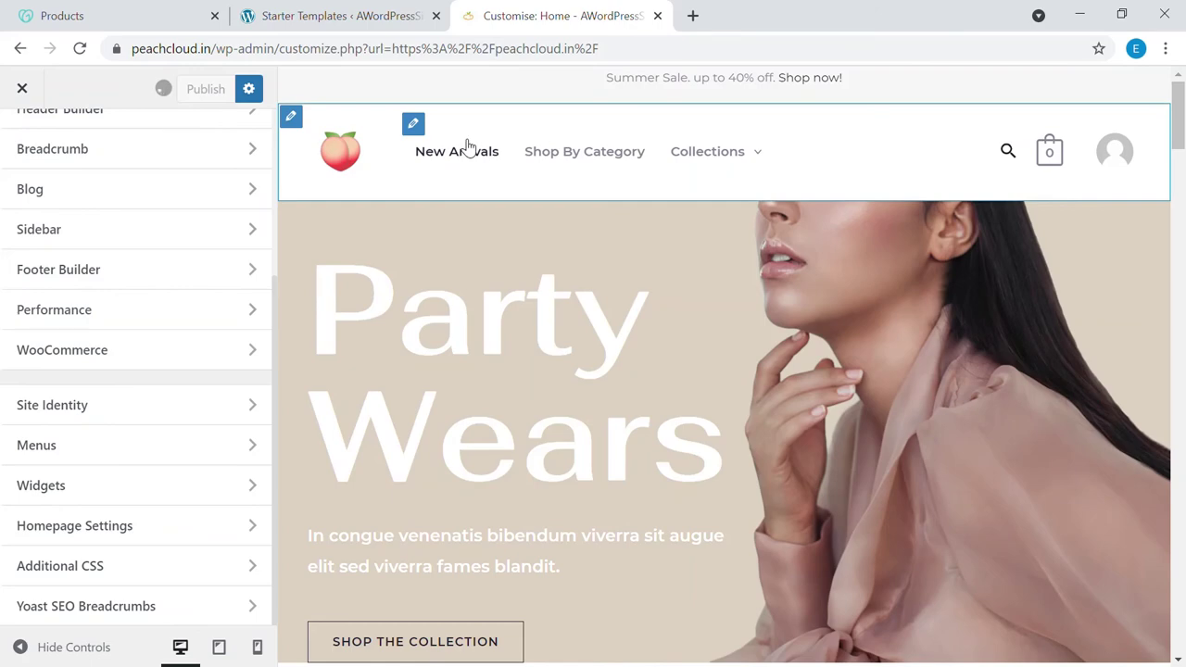
click(360, 18)
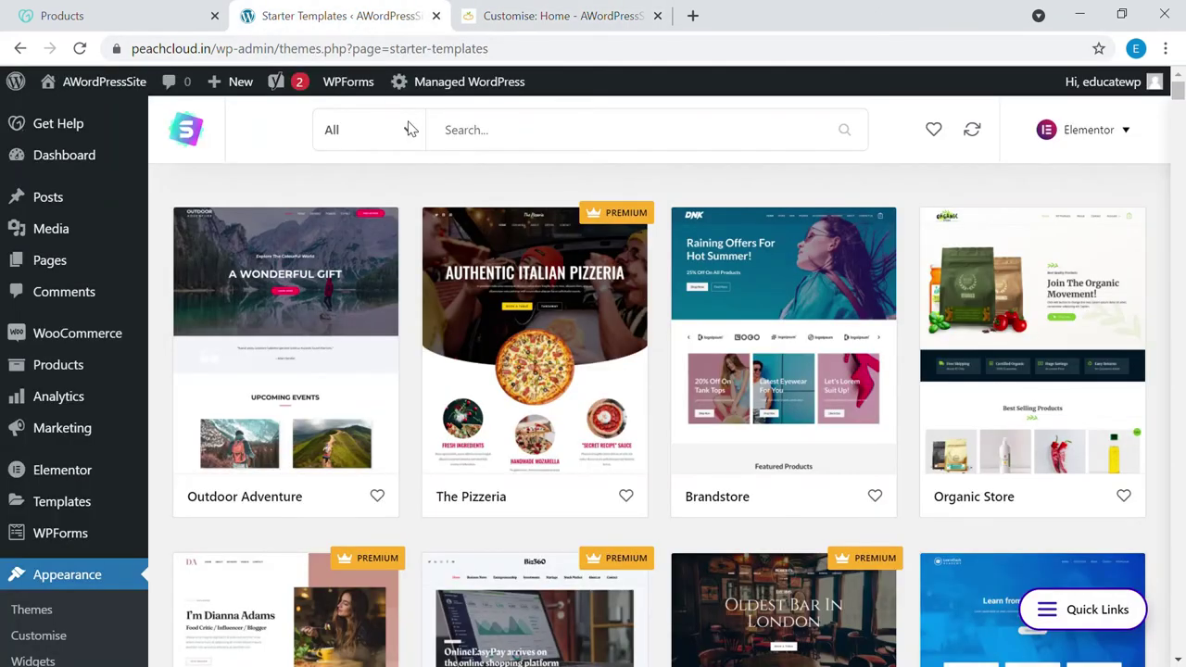
click(121, 343)
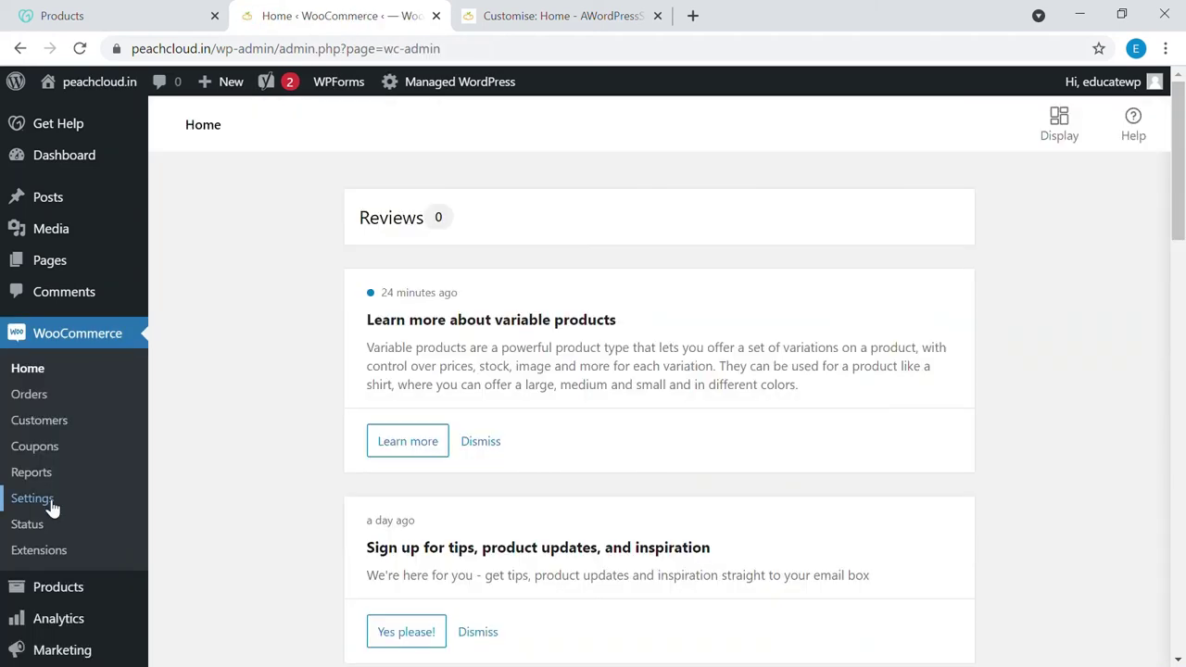
click(32, 499)
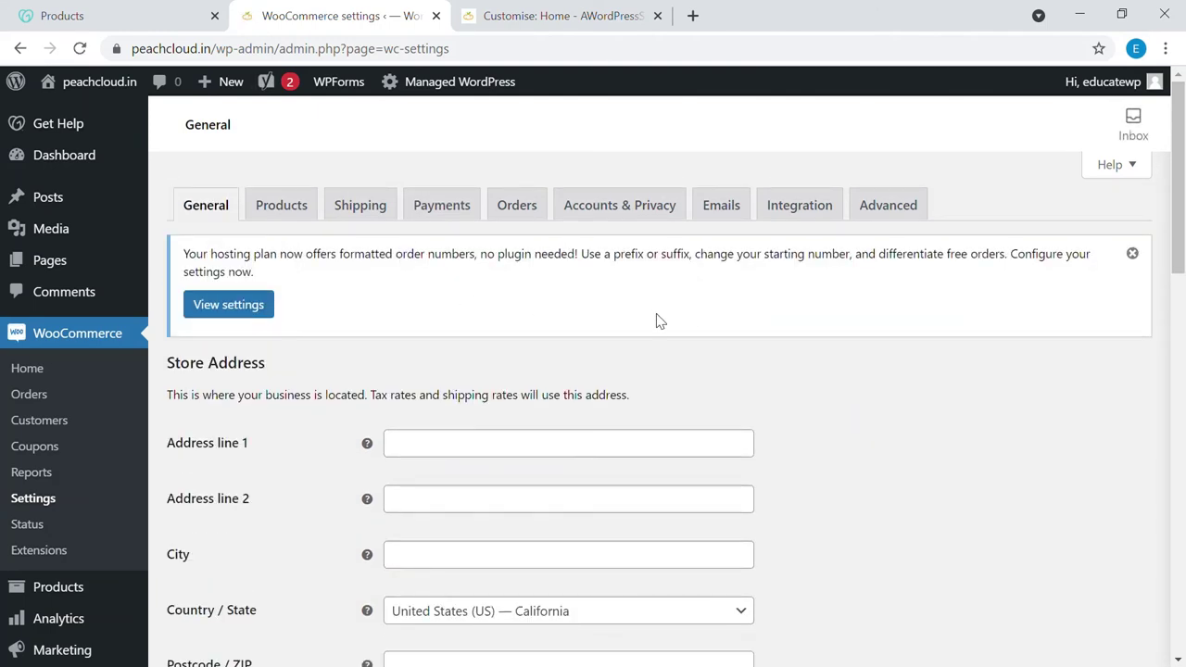
- Examine the store's general settings, the product and inventory settings, and the shipping zones
scroll(621, 328, down, 2)
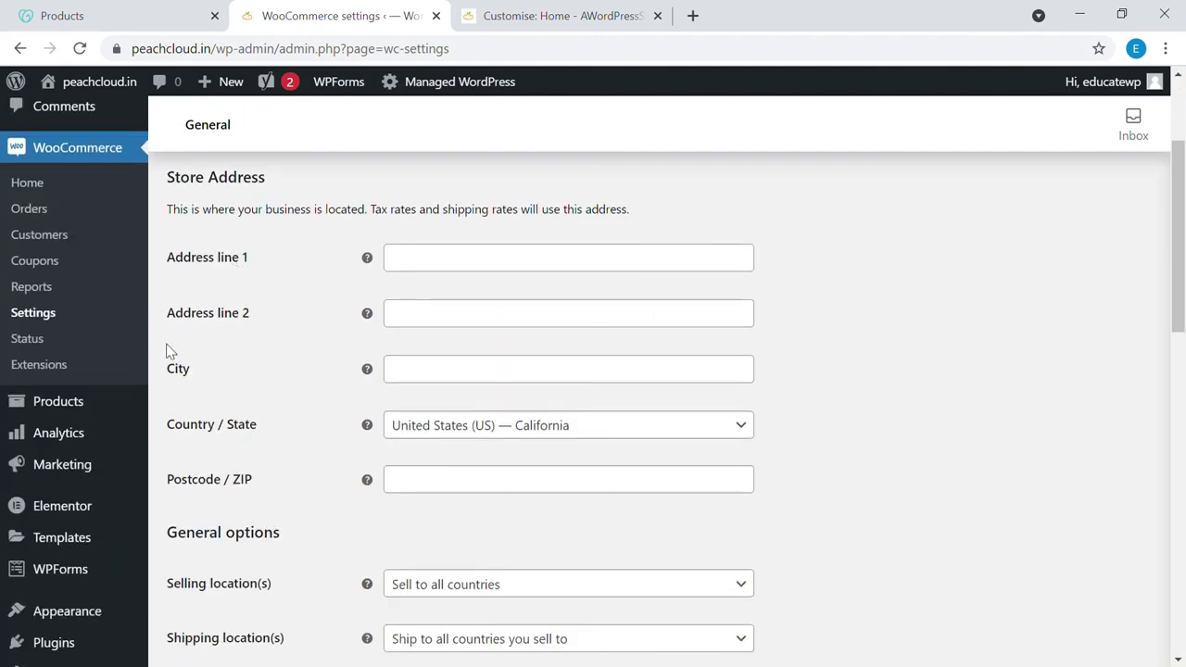
scroll(185, 389, down, 1)
scroll(199, 417, down, 5)
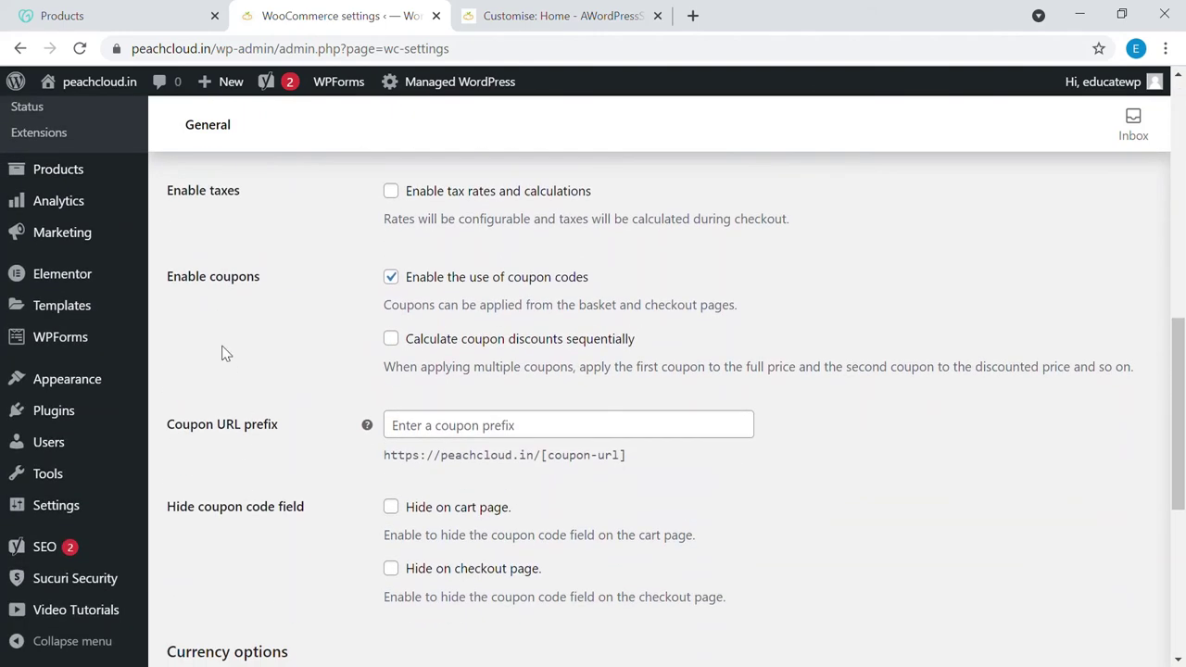
scroll(291, 323, down, 5)
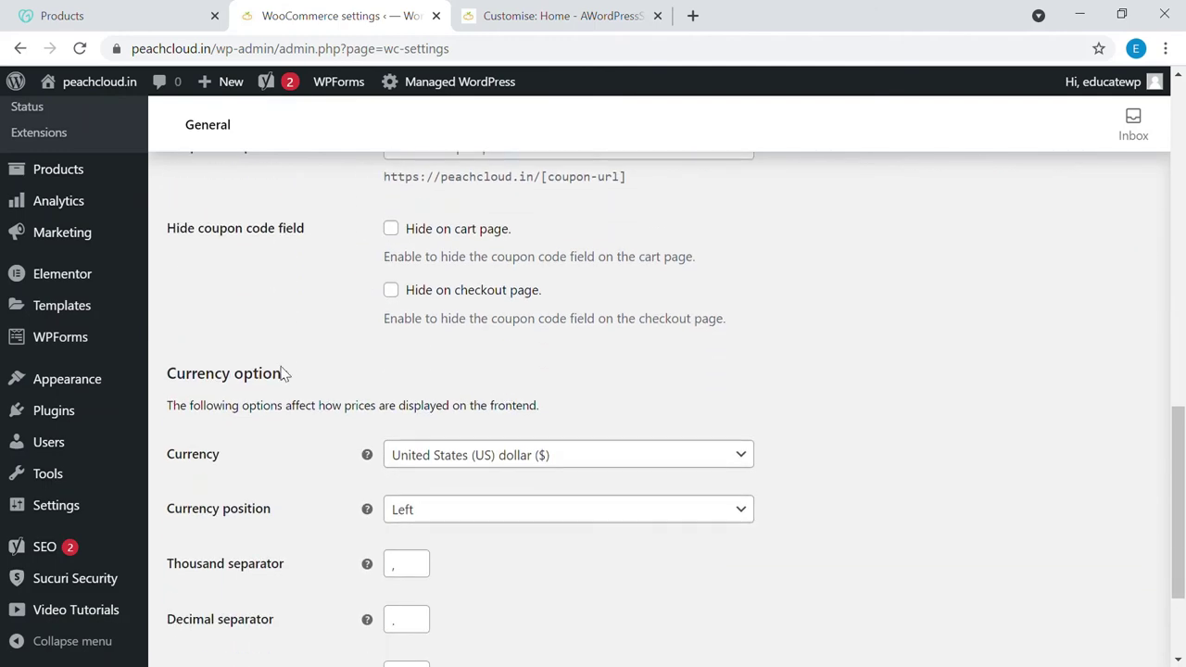
scroll(272, 265, up, 10)
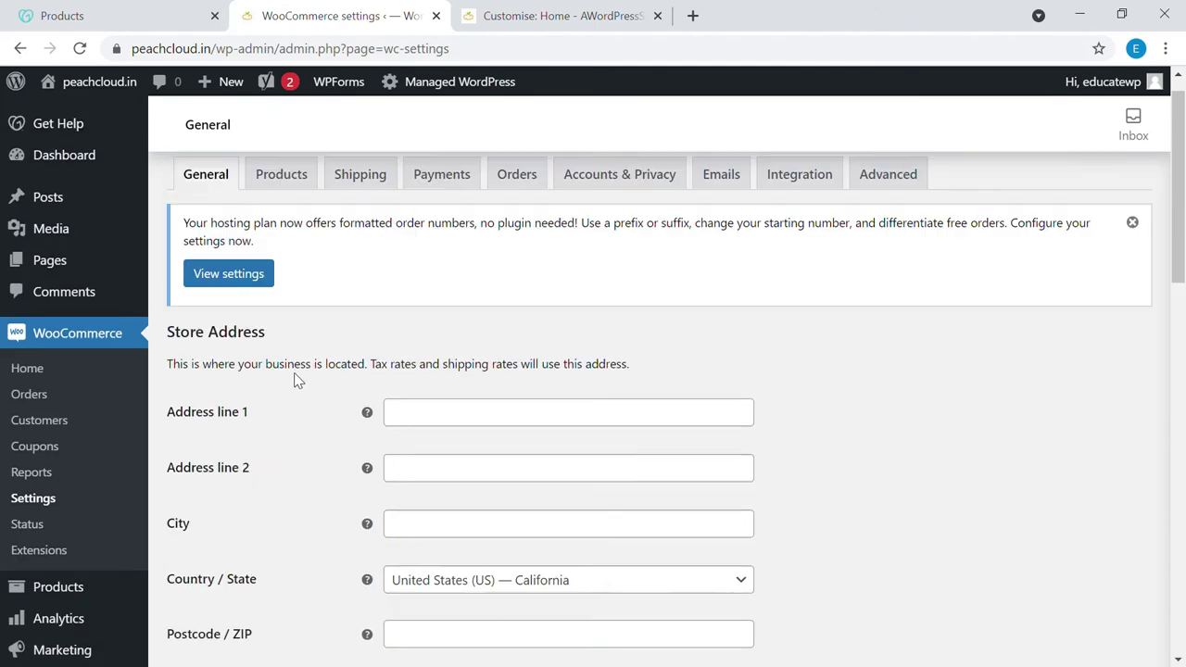
click(271, 219)
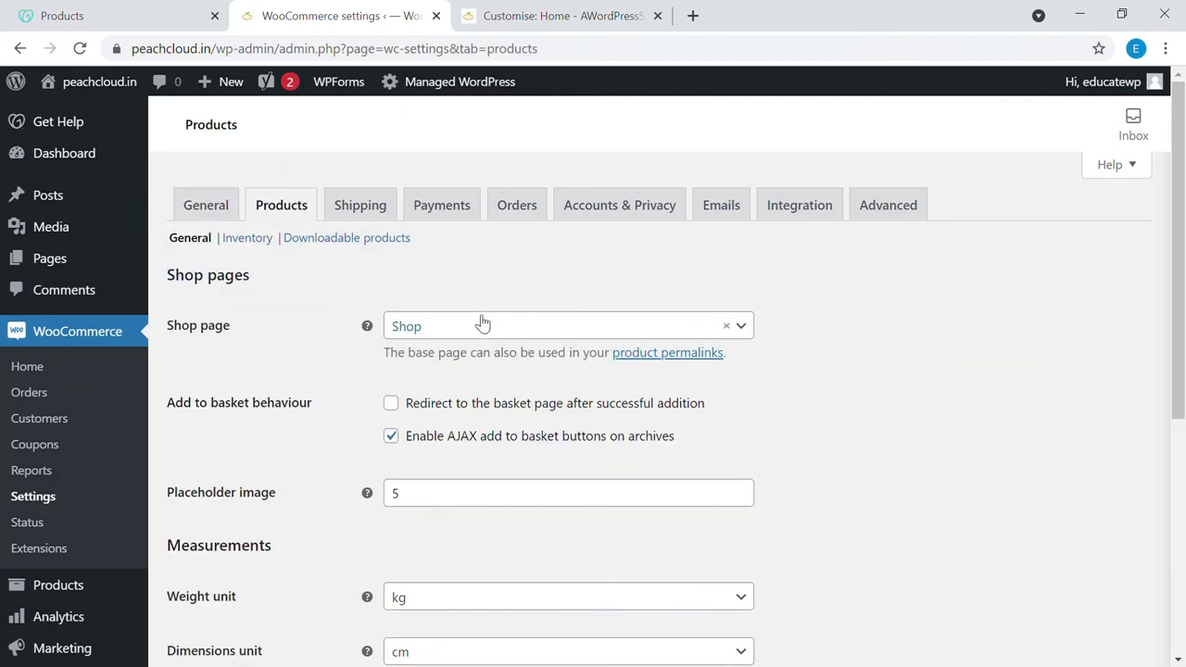
scroll(371, 352, down, 1)
scroll(352, 402, down, 2)
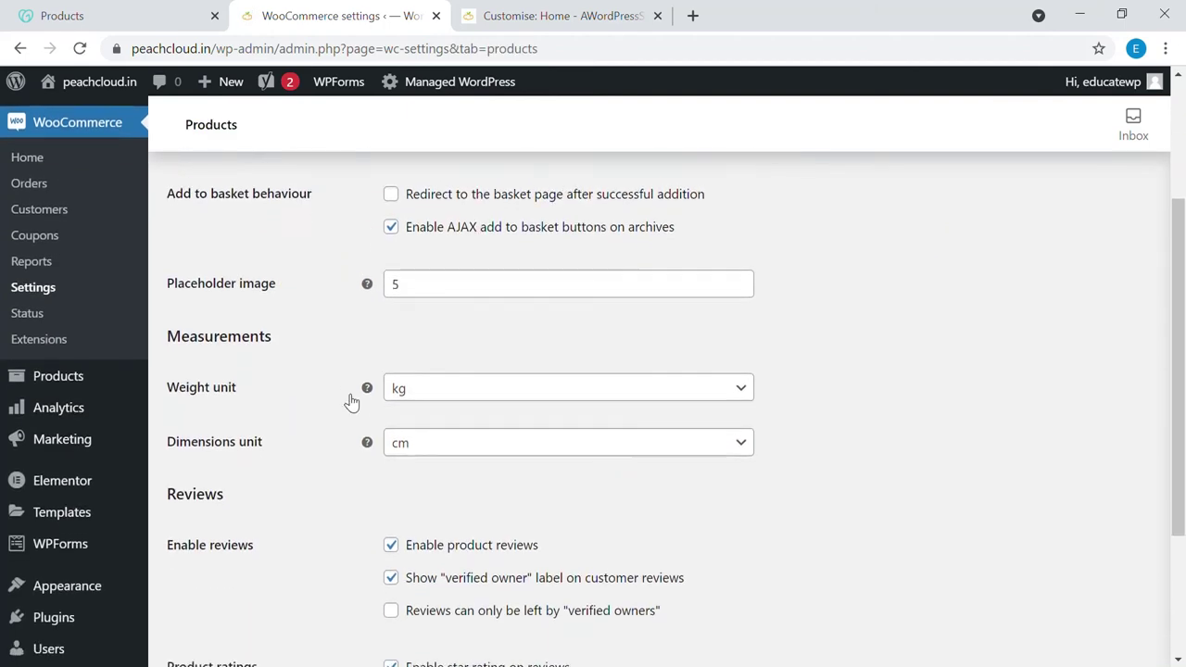
scroll(342, 398, up, 3)
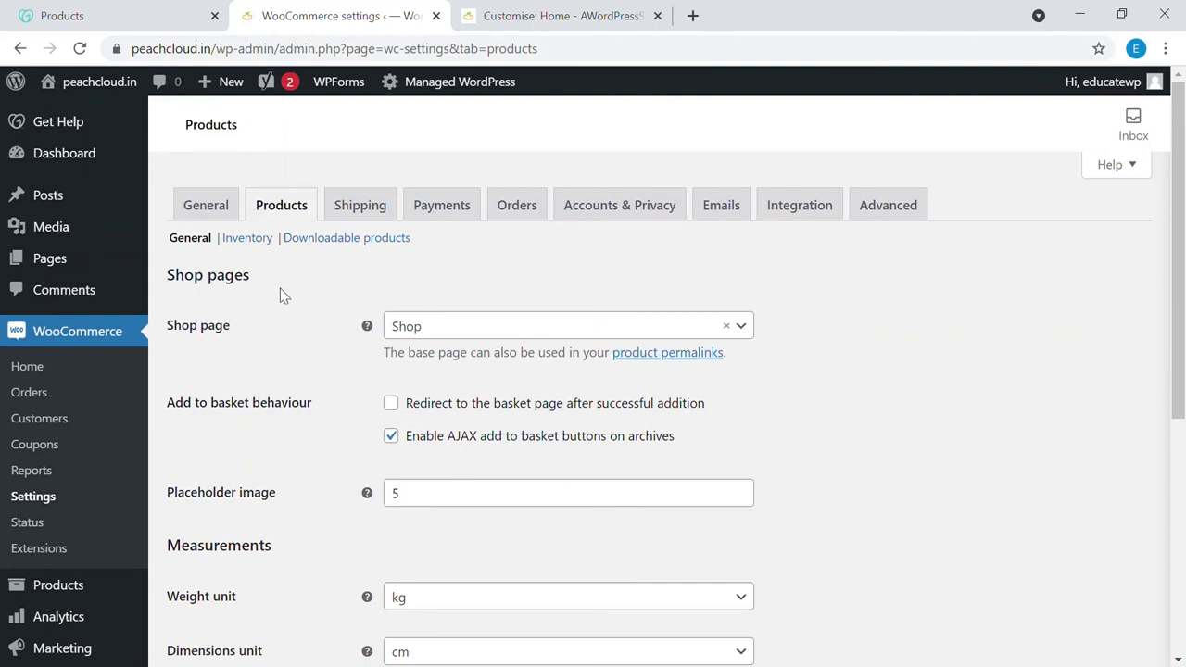
click(264, 239)
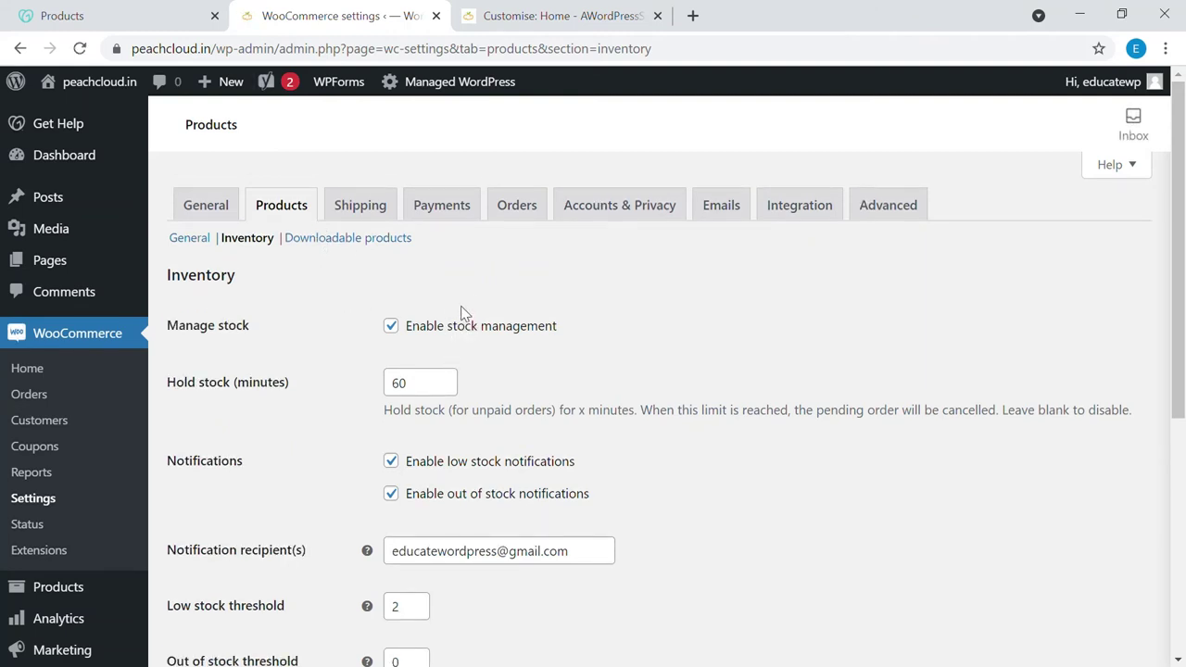
scroll(464, 343, down, 1)
scroll(399, 278, up, 1)
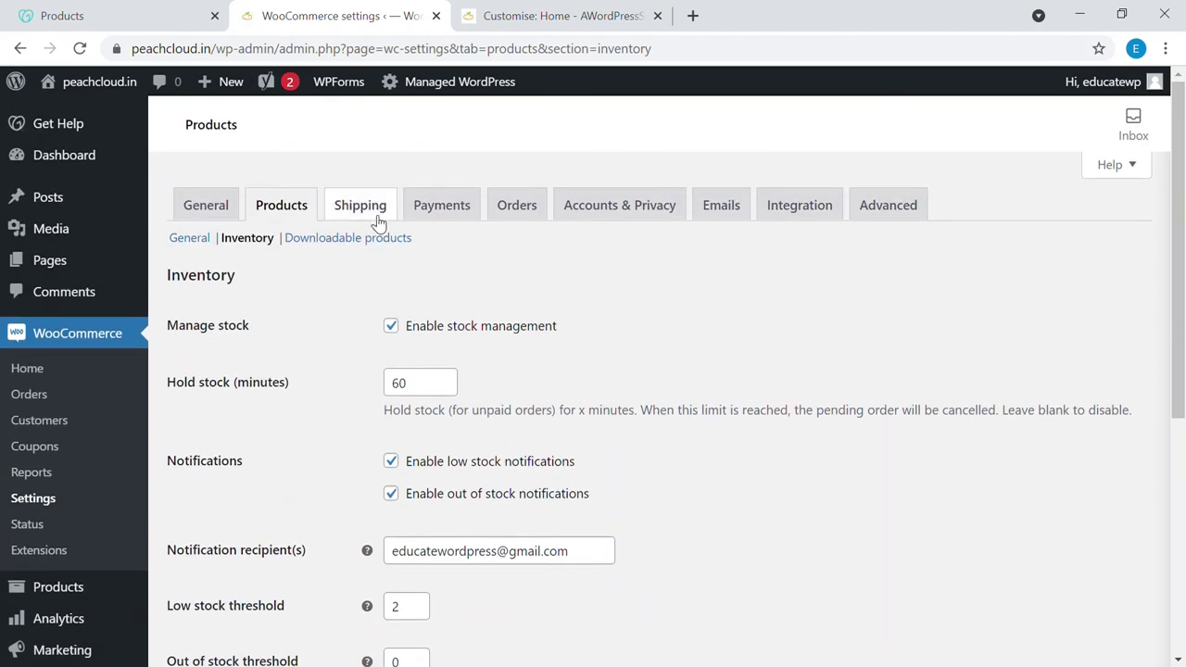
click(373, 221)
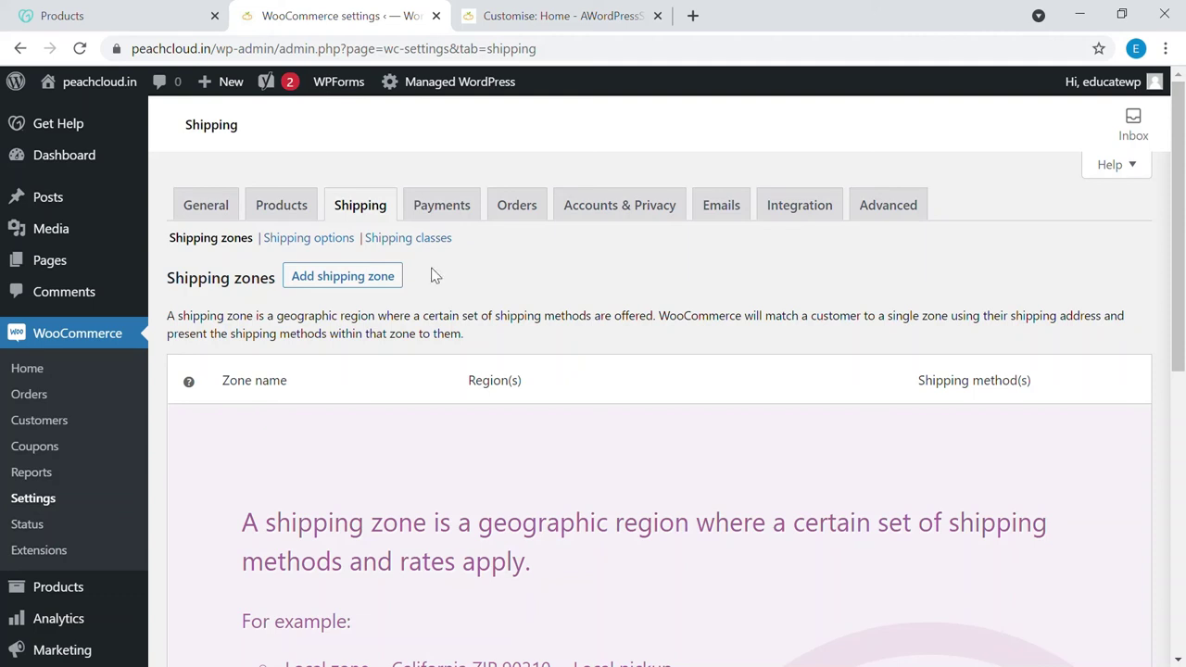
- Enable cash on delivery as a payment method for the store and save the changes
click(451, 207)
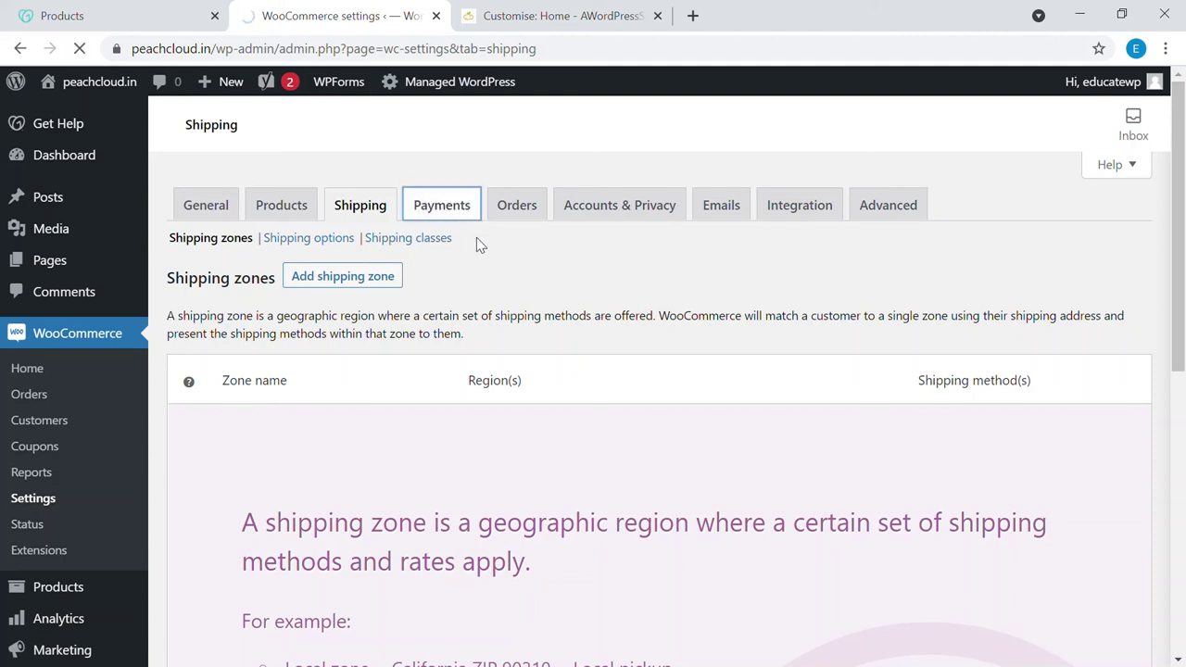
scroll(563, 301, down, 1)
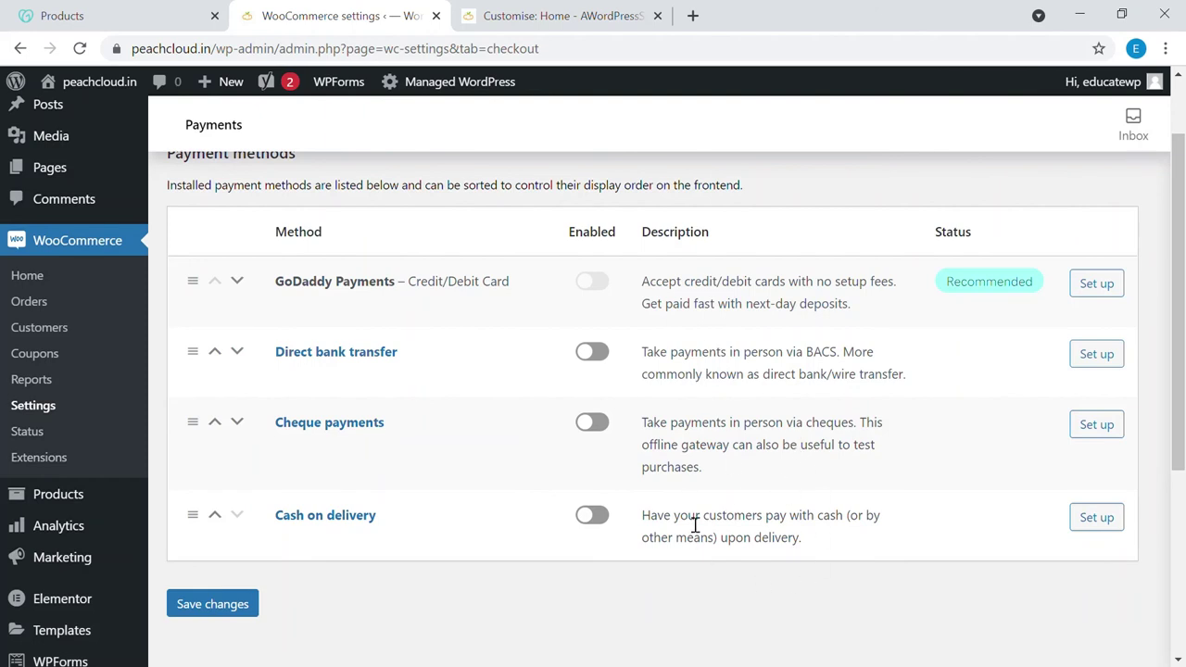
scroll(694, 526, up, 1)
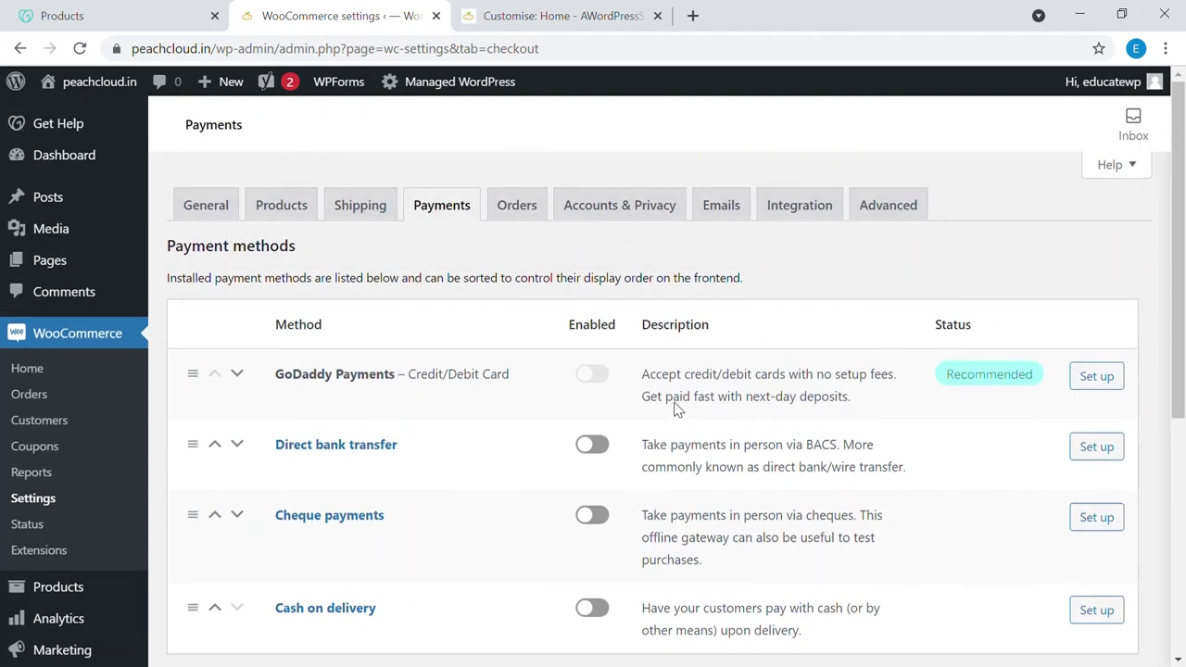
scroll(696, 393, down, 1)
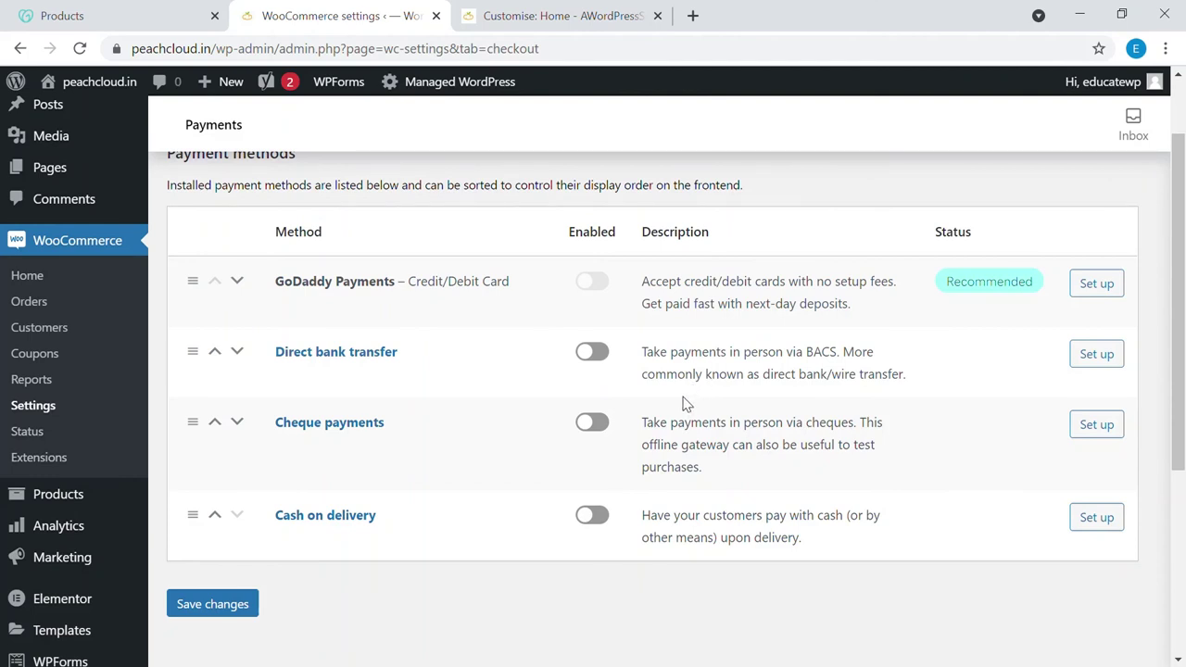
click(592, 516)
click(201, 604)
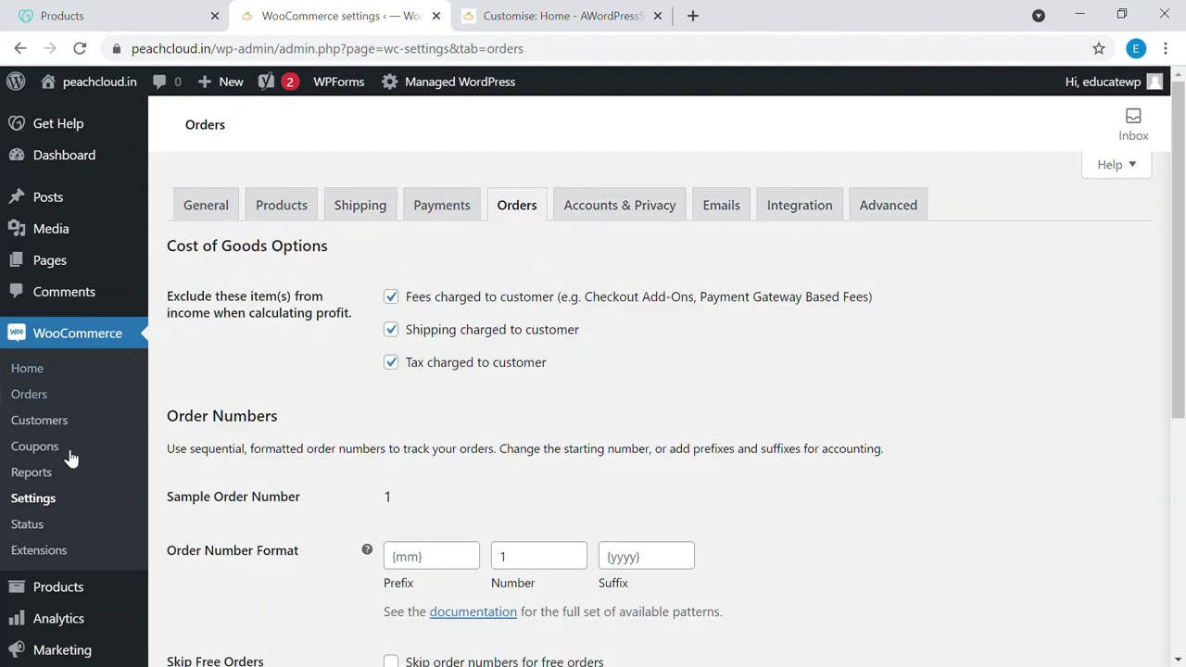
- Look over the order number settings and the list of all the store's products
scroll(63, 488, down, 2)
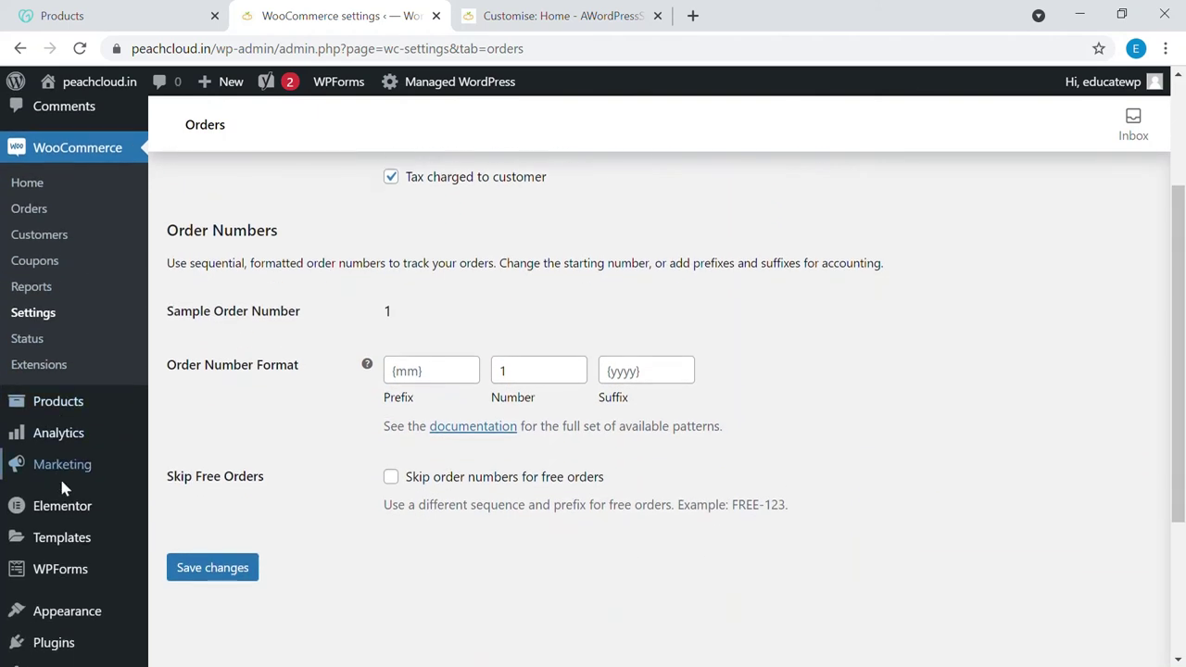
click(95, 414)
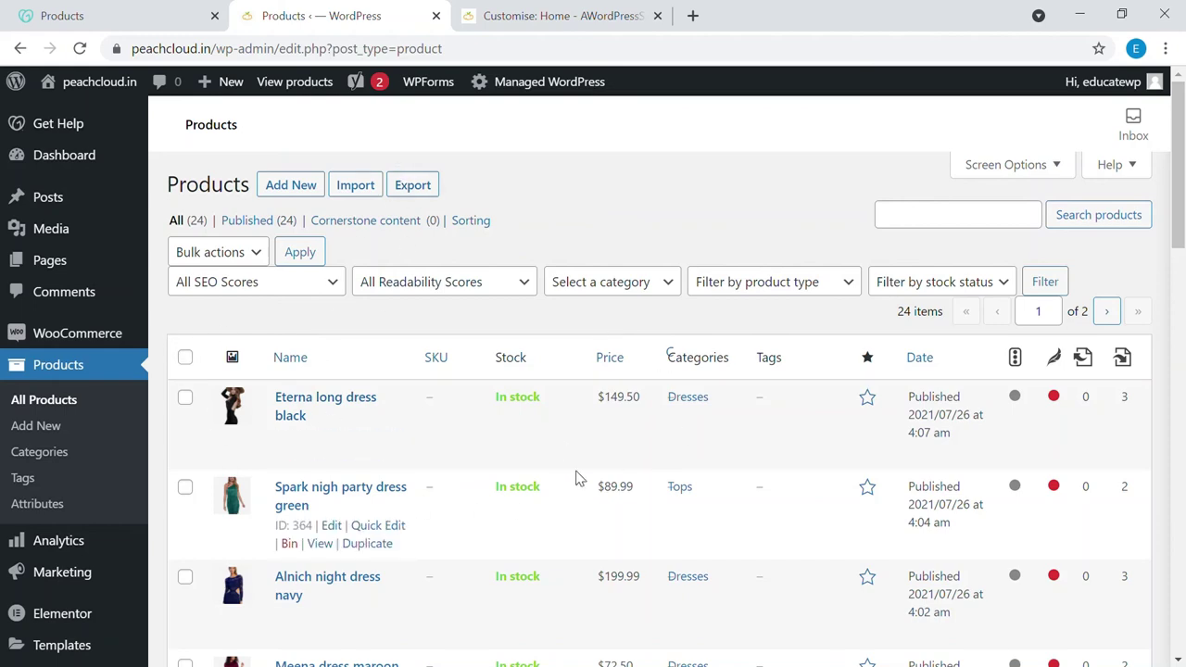
scroll(574, 477, down, 3)
scroll(495, 429, up, 4)
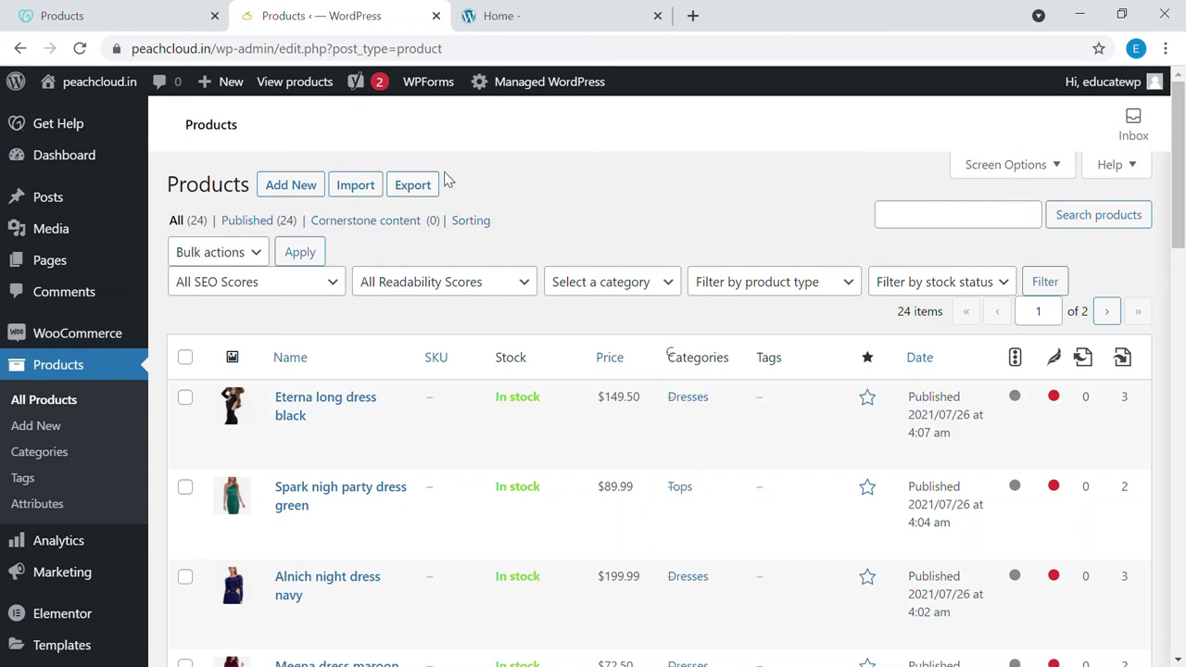
- Open the Meena dress maroon from the storefront's latest collection and add one to the basket
click(533, 26)
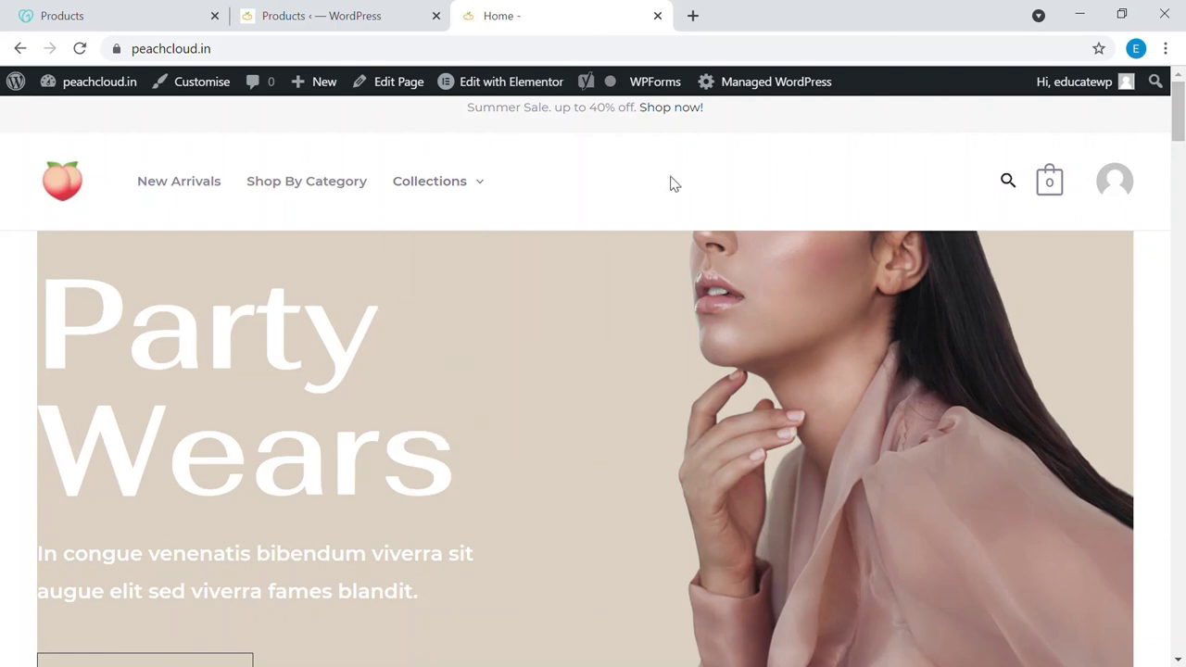
scroll(672, 181, down, 3)
scroll(701, 164, down, 4)
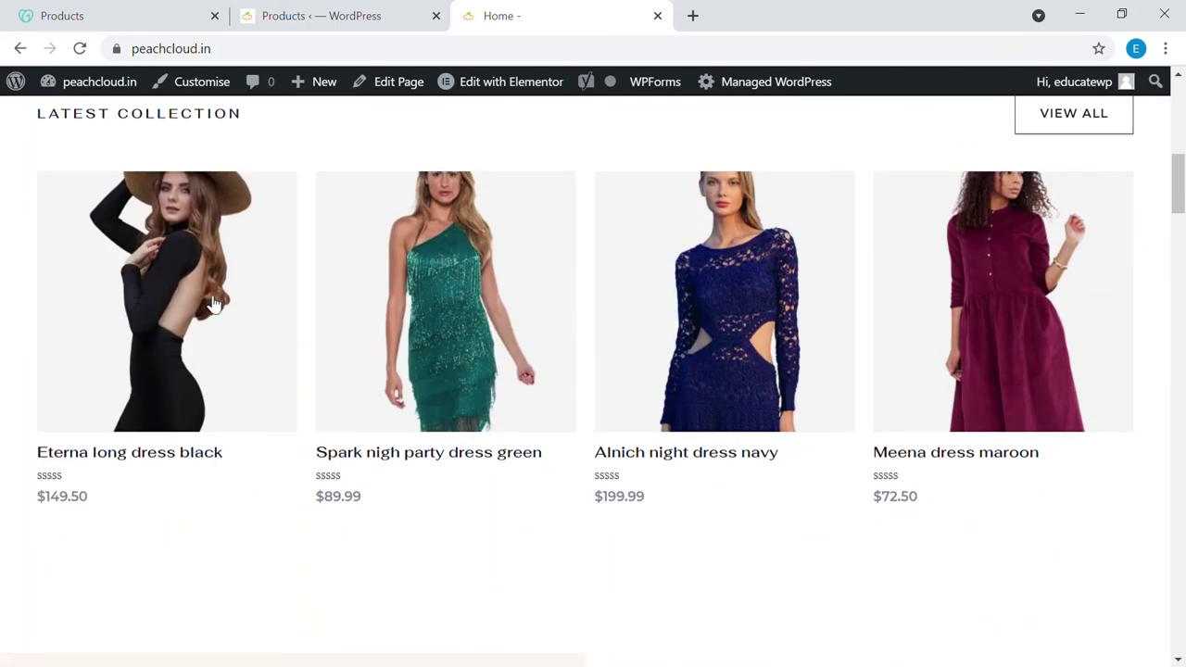
click(1051, 264)
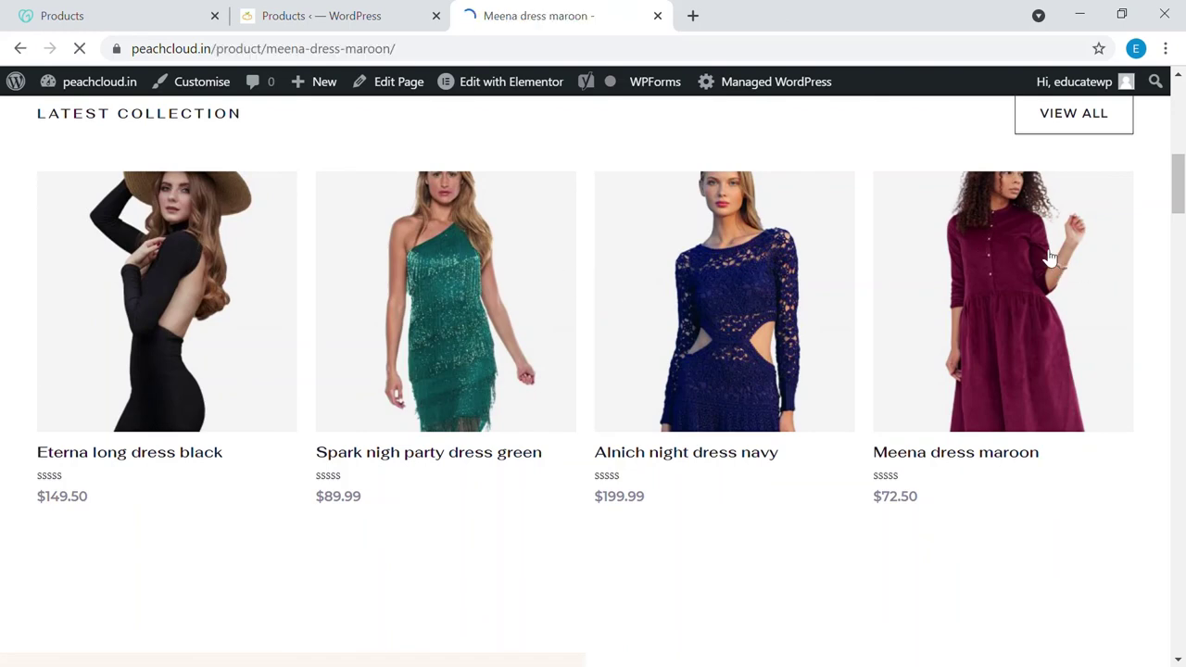
scroll(774, 353, down, 5)
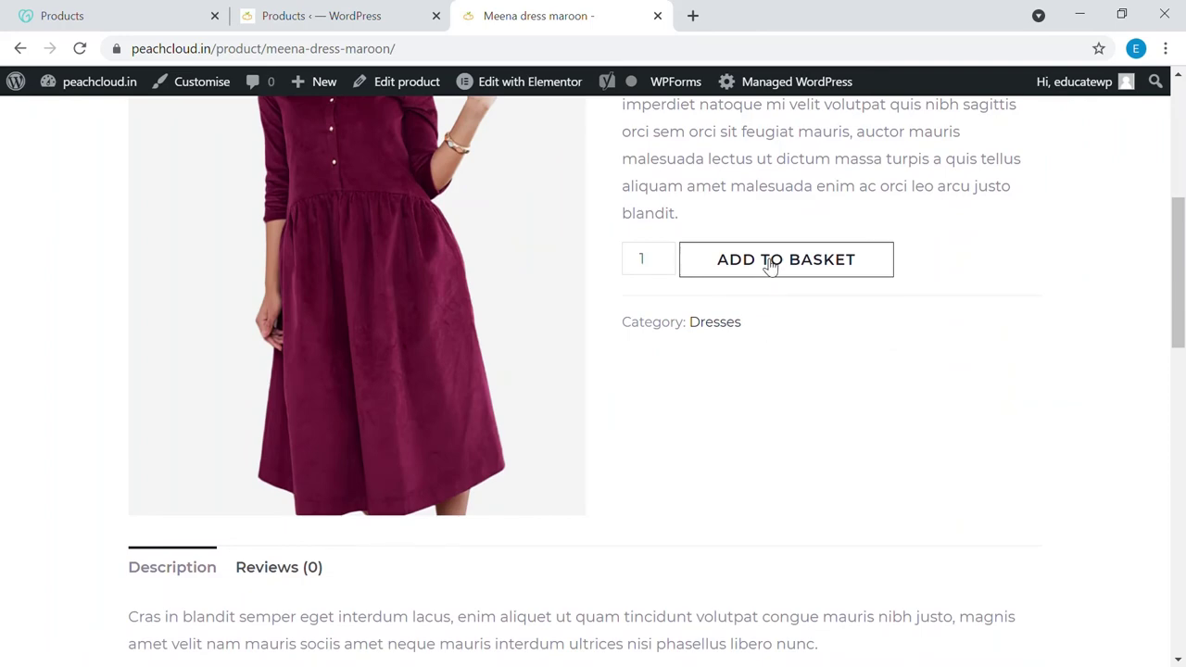
click(770, 265)
- View the basket and examine its product row, coupon field, totals and checkout option
scroll(770, 266, down, 1)
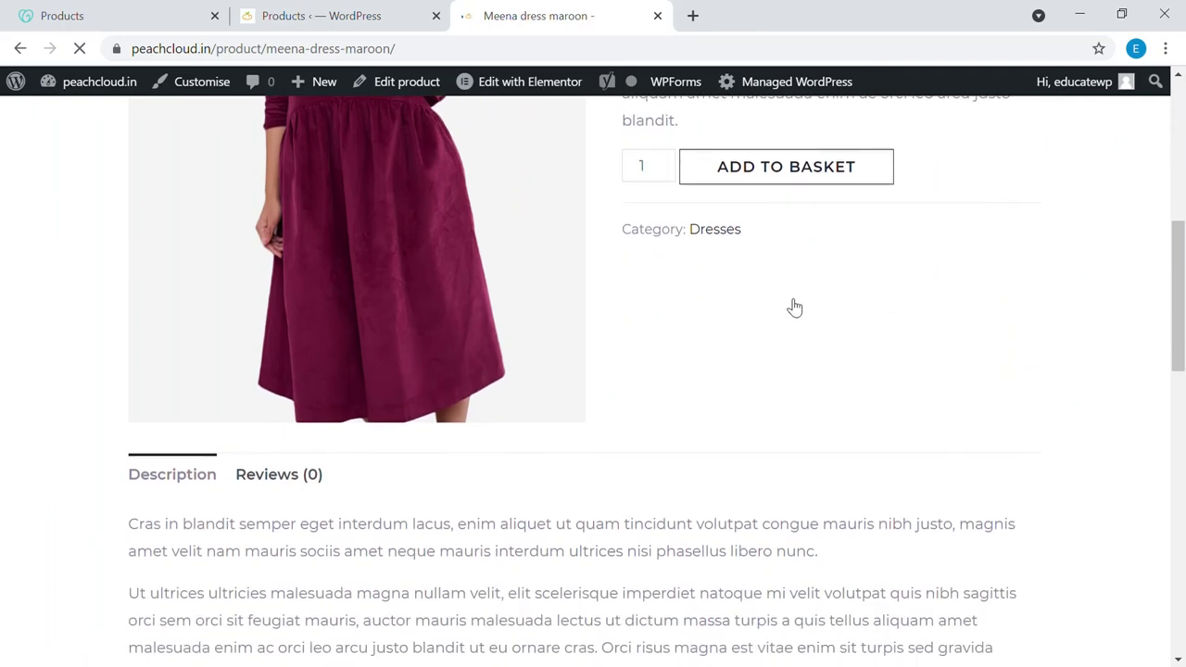
scroll(795, 288, down, 5)
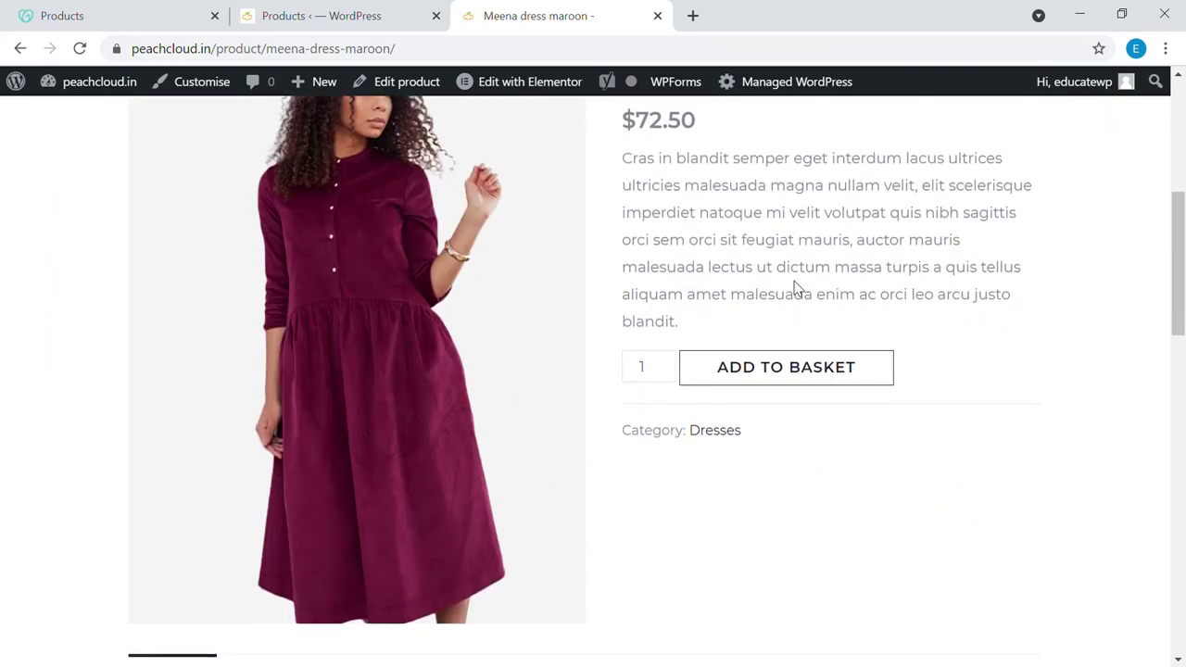
scroll(905, 302, up, 5)
click(966, 426)
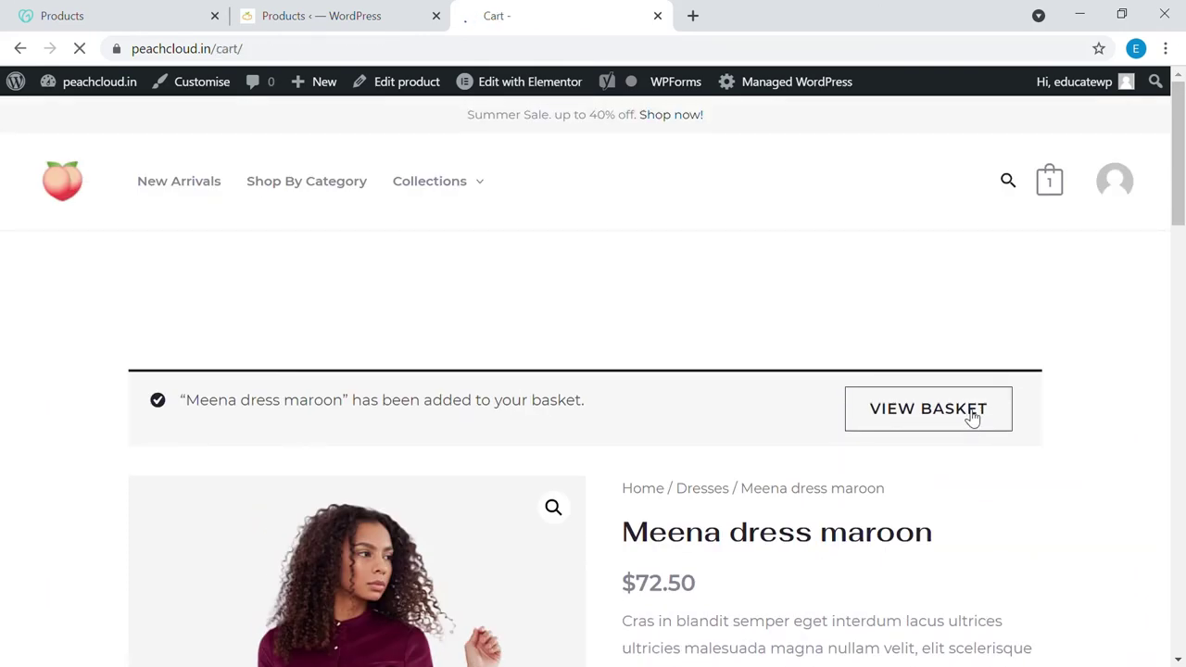
scroll(543, 492, down, 2)
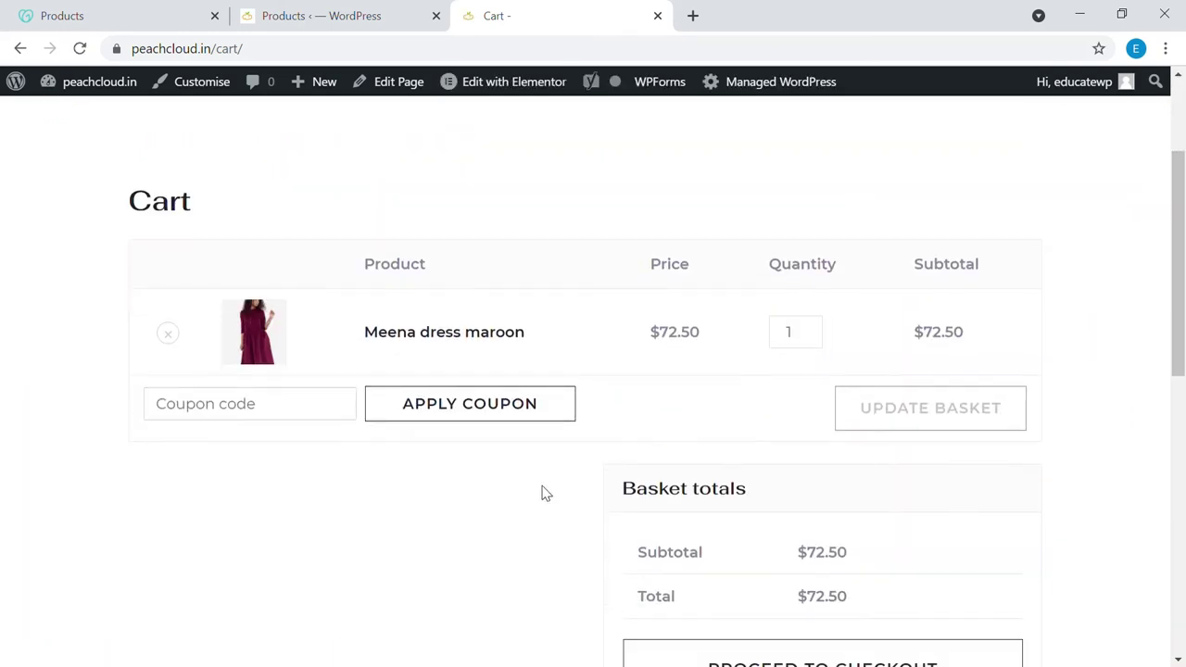
scroll(838, 460, down, 1)
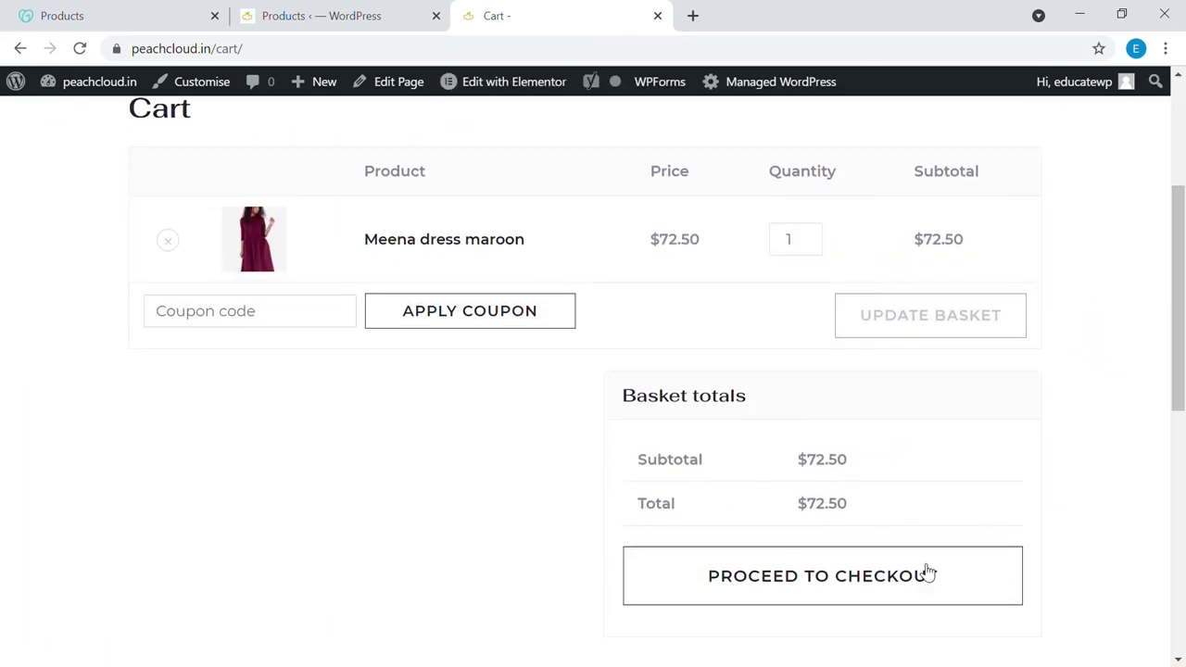
scroll(926, 572, up, 3)
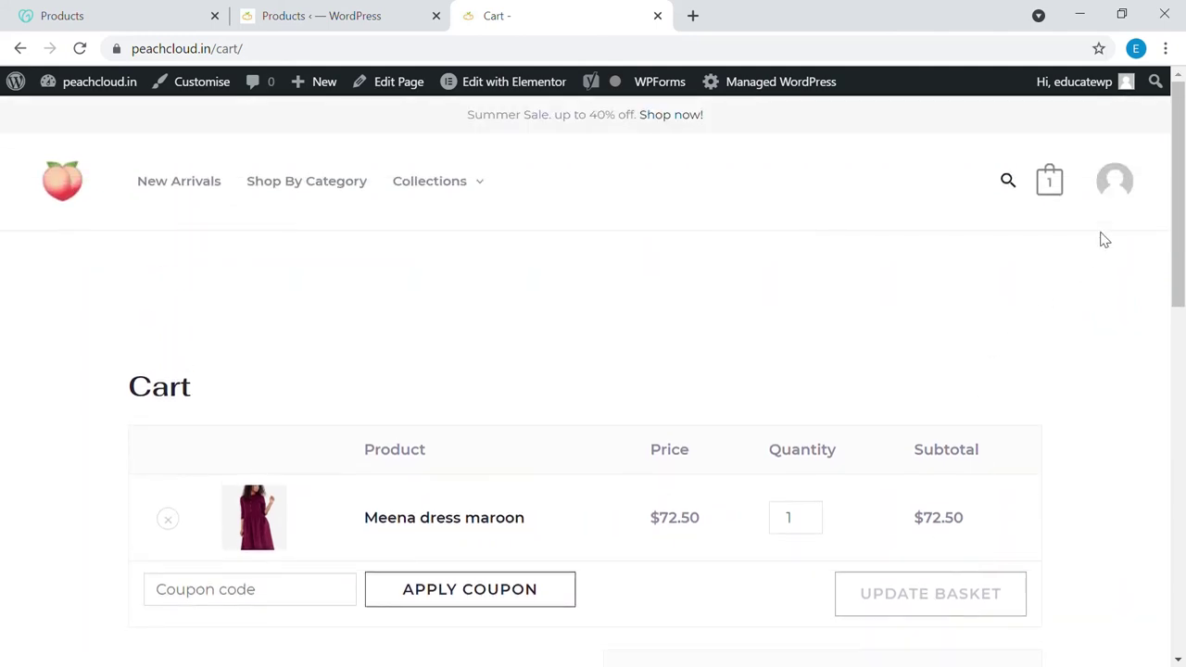